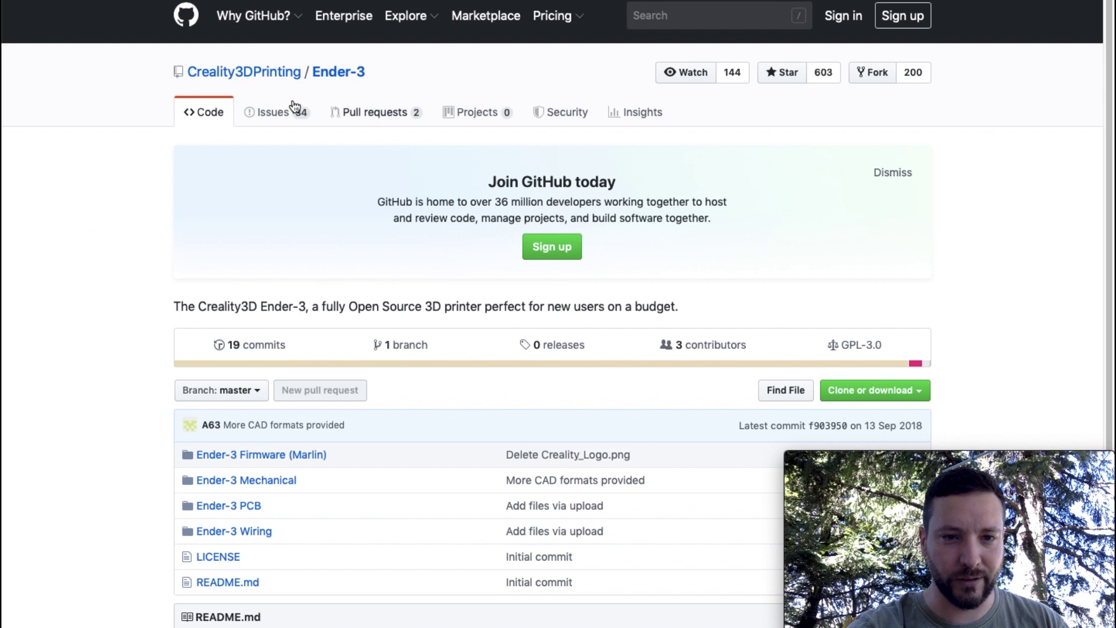
- Download 01 MAIN ASM Ender_3.STEP from the STP folder under Ender-3 Mechanical in the Ender-3 repository
{"action": "scroll", "coordinate": [103, 348], "scroll_direction": "down", "scroll_amount": 3}
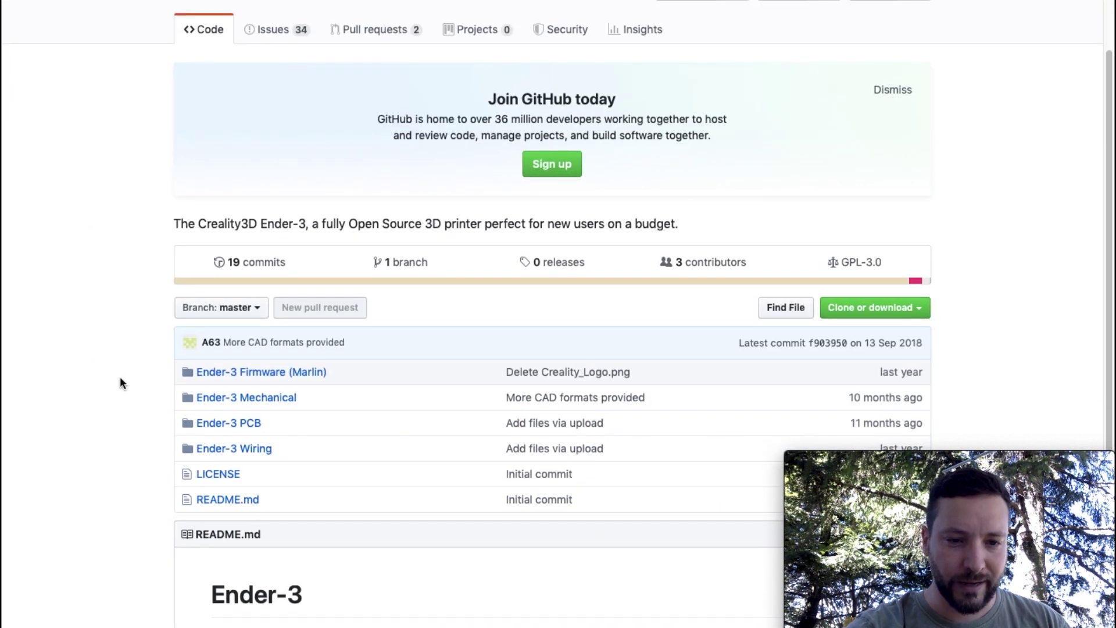
{"action": "left_click", "coordinate": [271, 399]}
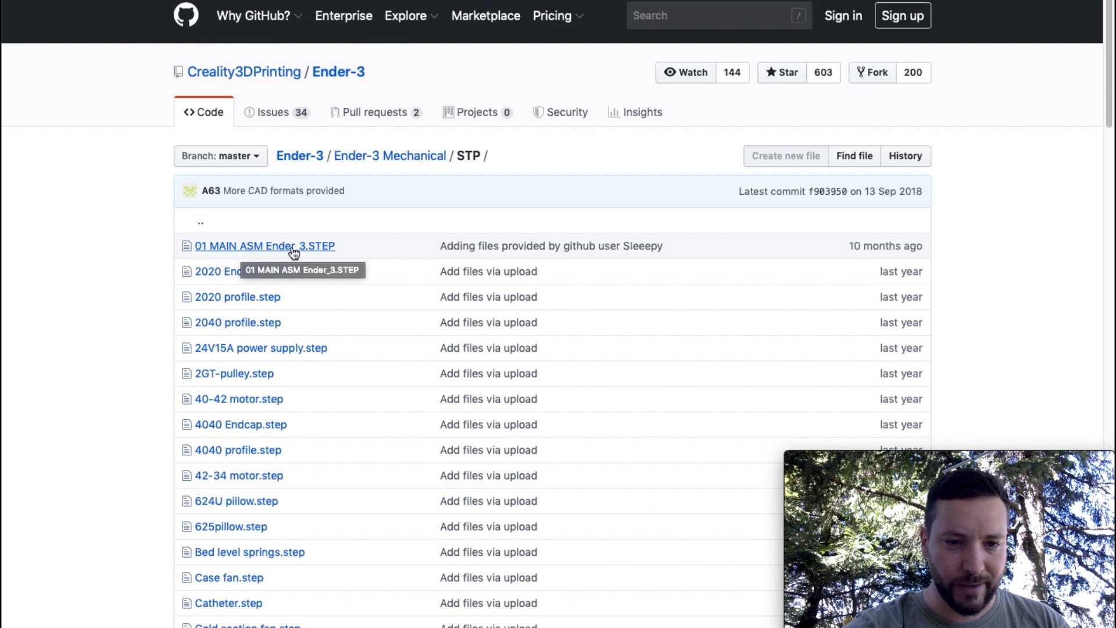
{"action": "left_click", "coordinate": [245, 246]}
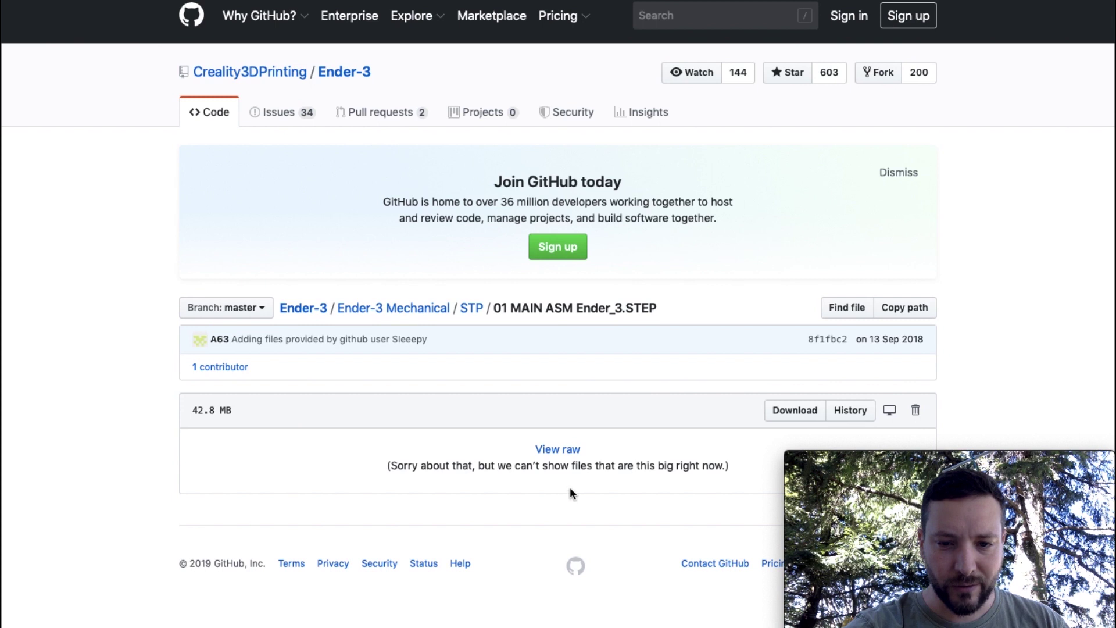
{"action": "right_click", "coordinate": [555, 455]}
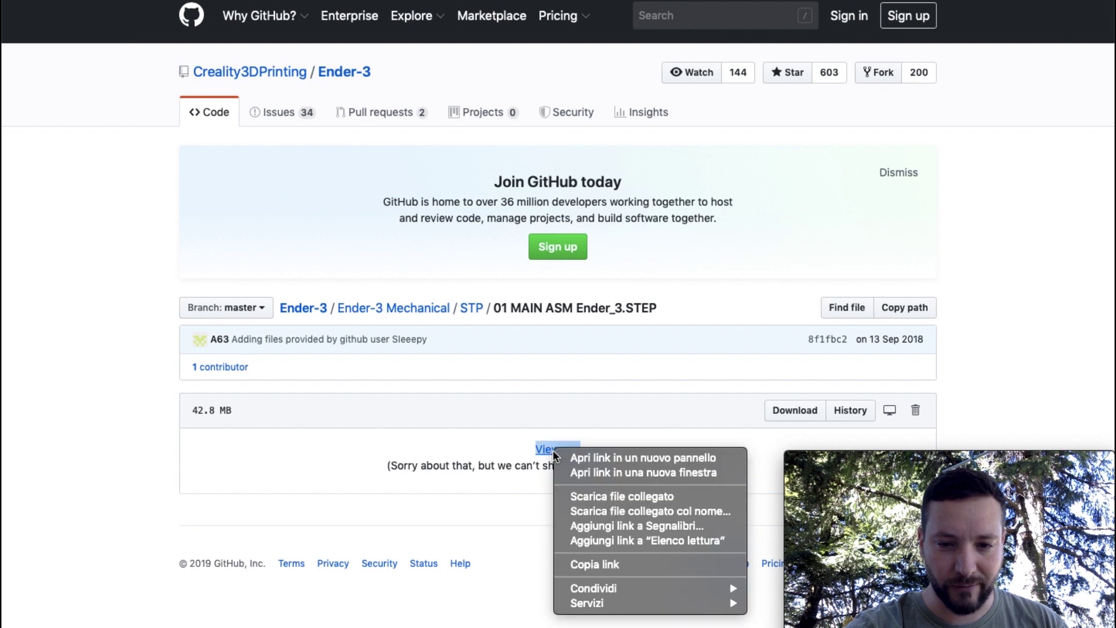
{"action": "left_click", "coordinate": [626, 497]}
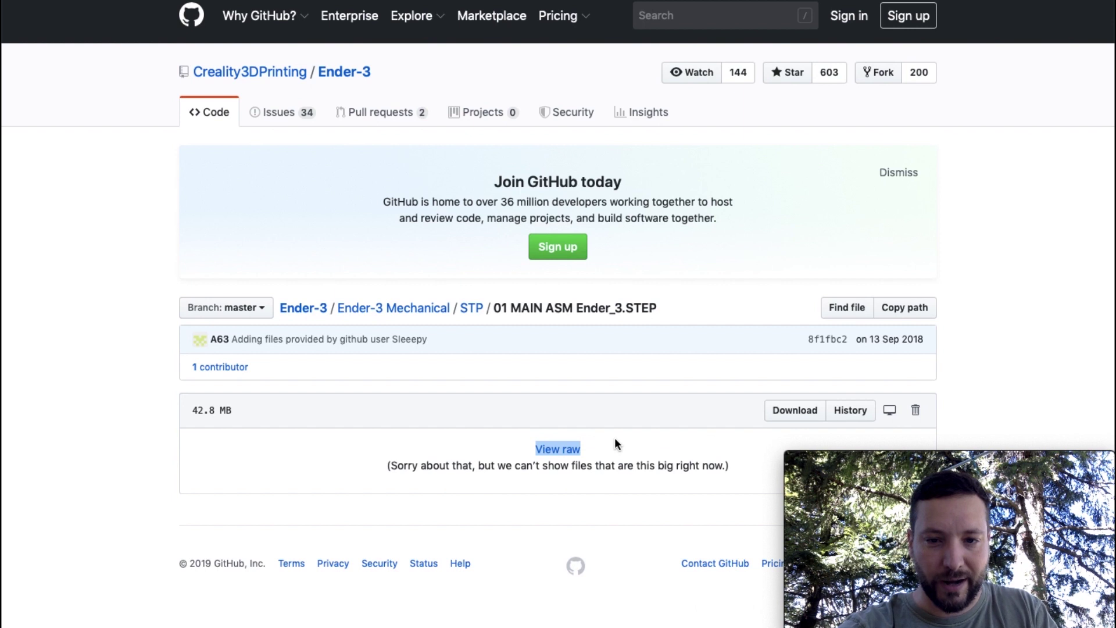
- Switch to Finder's Download folder and skim the text contents of 01 MAIN ASM Ender_3.STEP.txt
{"action": "key", "text": "super+Tab"}
{"action": "key", "text": "super+Tab"}
{"action": "key", "text": "super+Tab"}
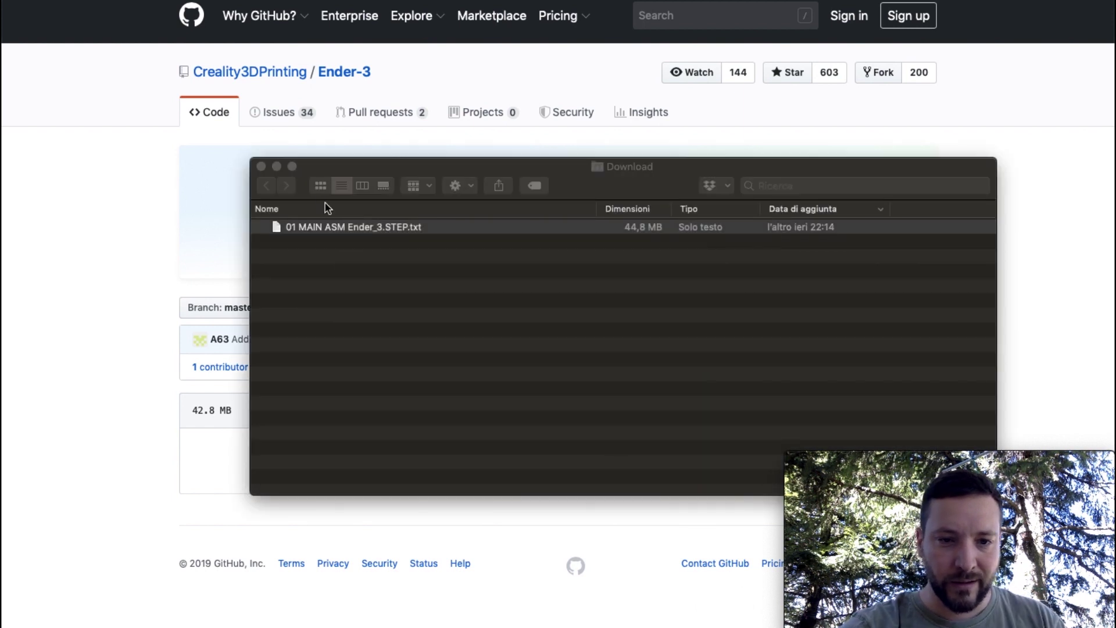
{"action": "left_click", "coordinate": [337, 229]}
{"action": "left_click", "coordinate": [310, 228]}
{"action": "left_click", "coordinate": [412, 233]}
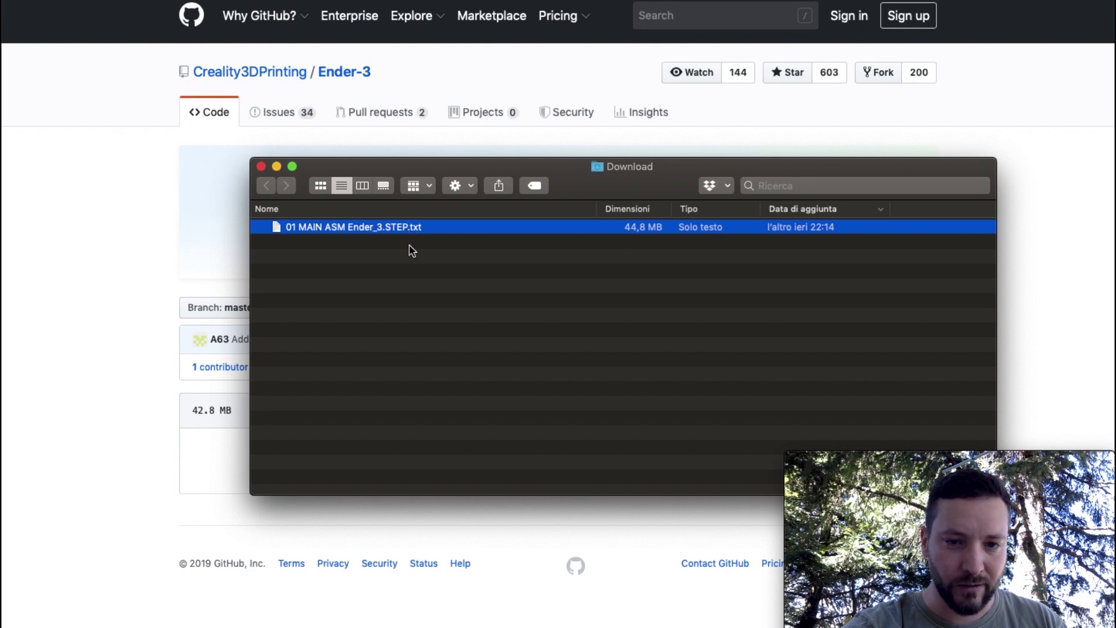
{"action": "left_click", "coordinate": [412, 229]}
{"action": "left_click", "coordinate": [411, 227]}
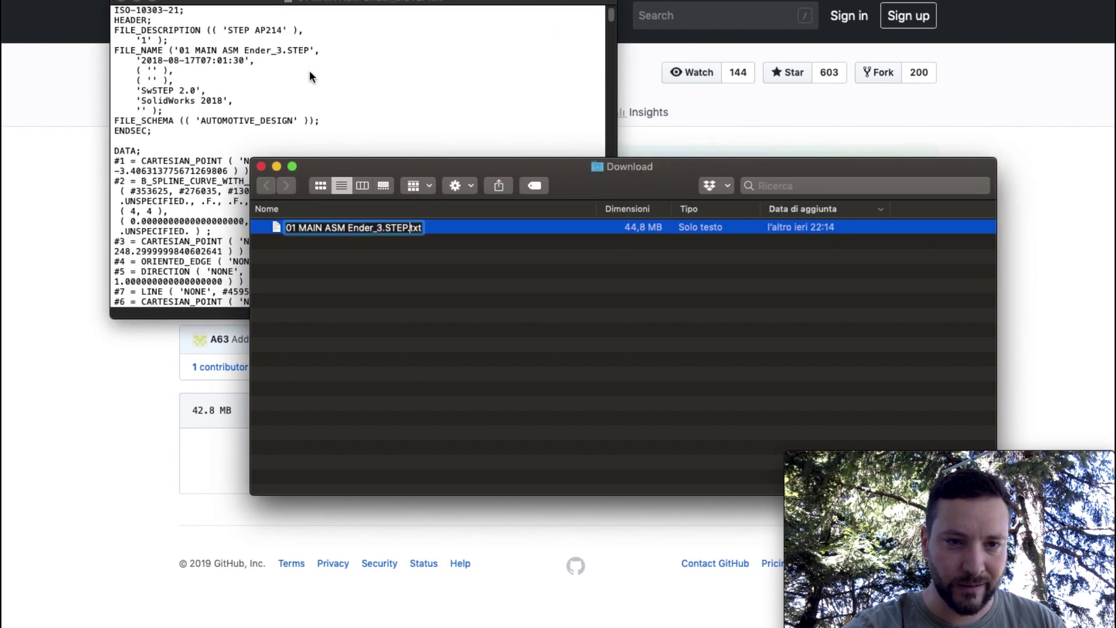
{"action": "left_click", "coordinate": [180, 3]}
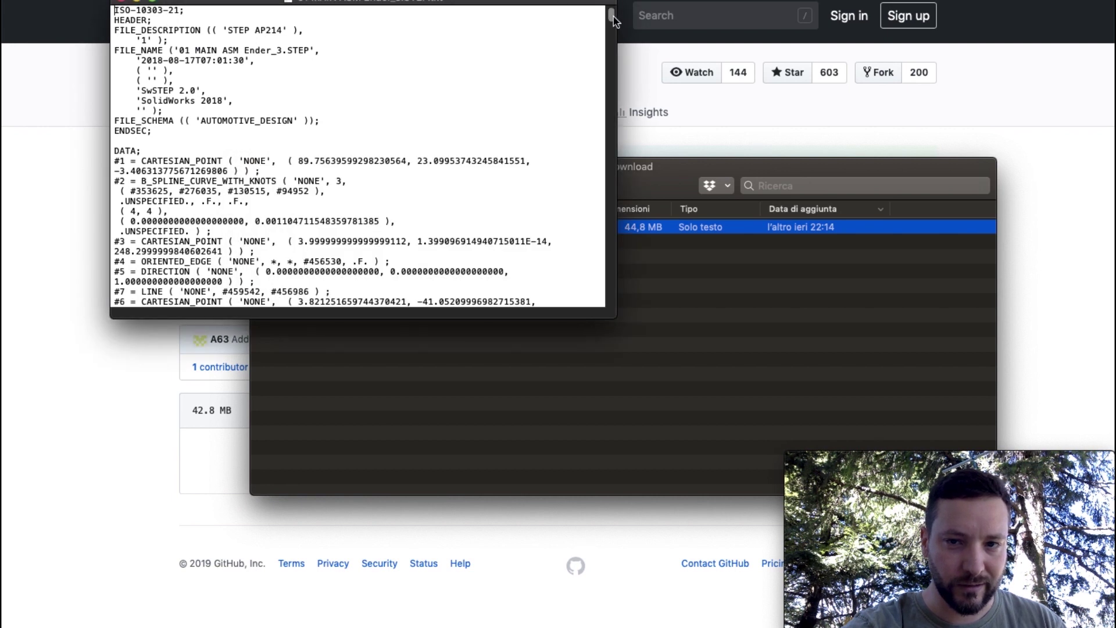
{"action": "left_click_drag", "start_coordinate": [612, 18], "coordinate": [611, 314]}
{"action": "key", "text": "super+q"}
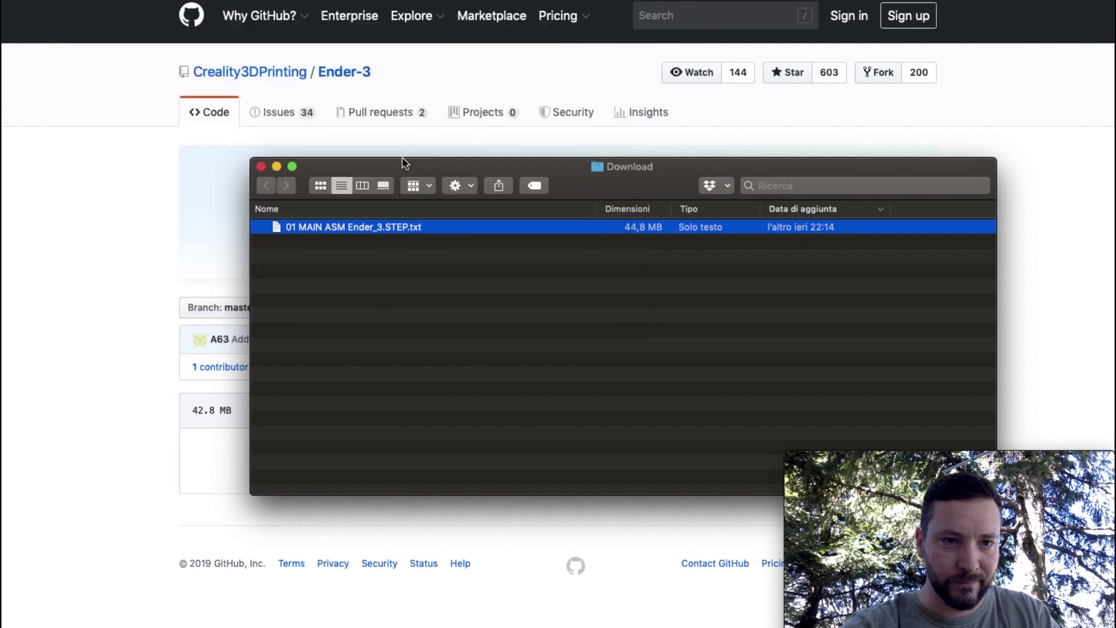
- Remove the .txt extension so the downloaded file is named 01 MAIN ASM Ender_3.STEP
{"action": "left_click", "coordinate": [421, 228]}
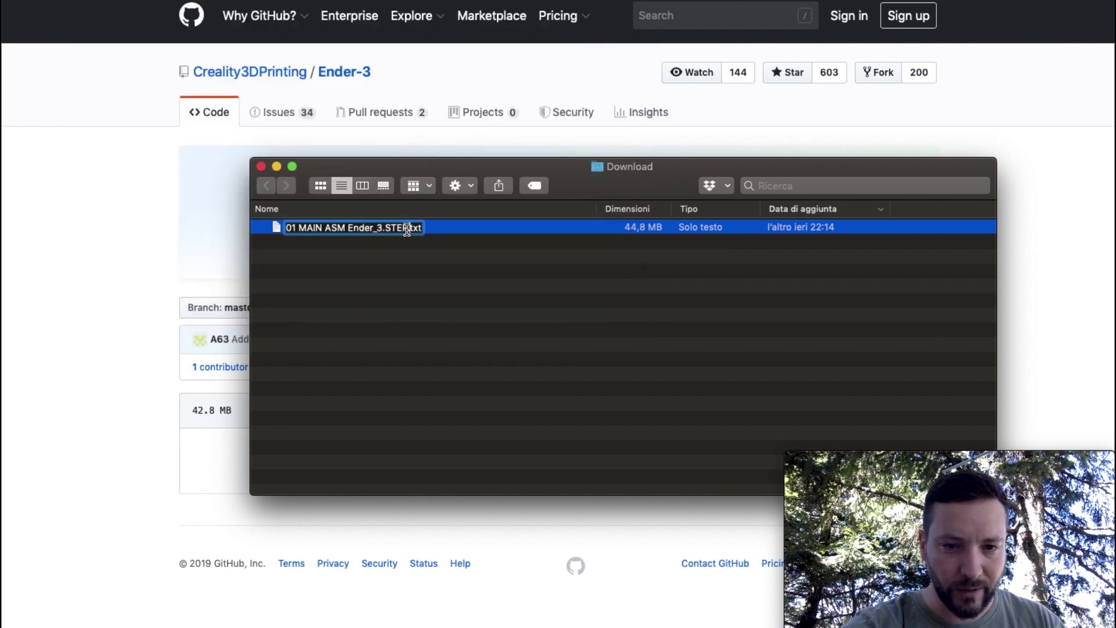
{"action": "key", "text": "BackSpace"}
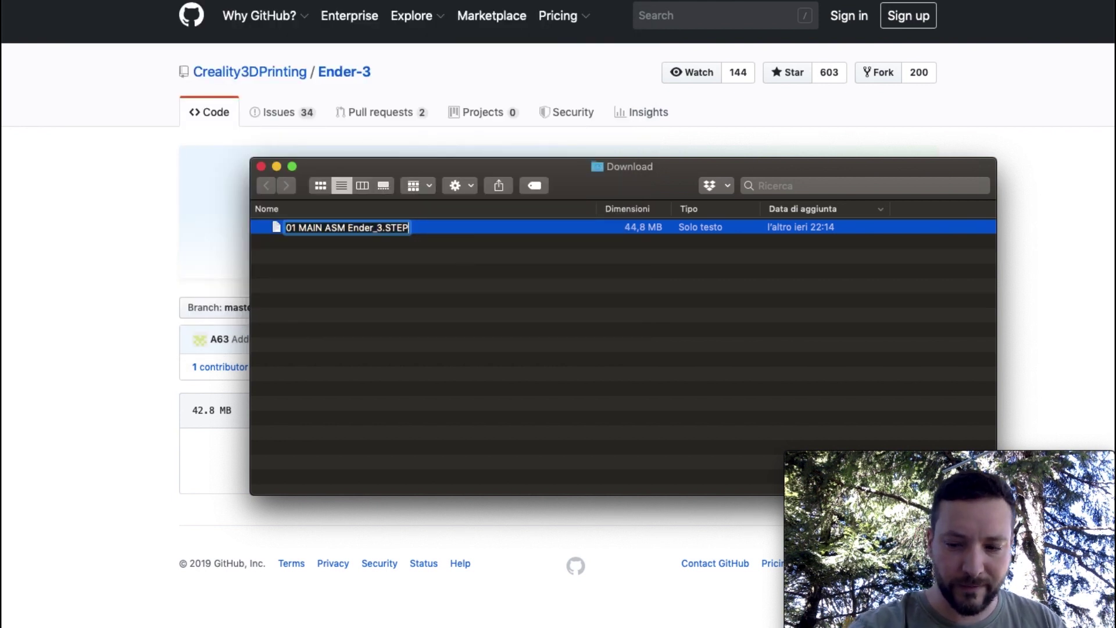
{"action": "key", "text": "Return"}
{"action": "left_click", "coordinate": [664, 198]}
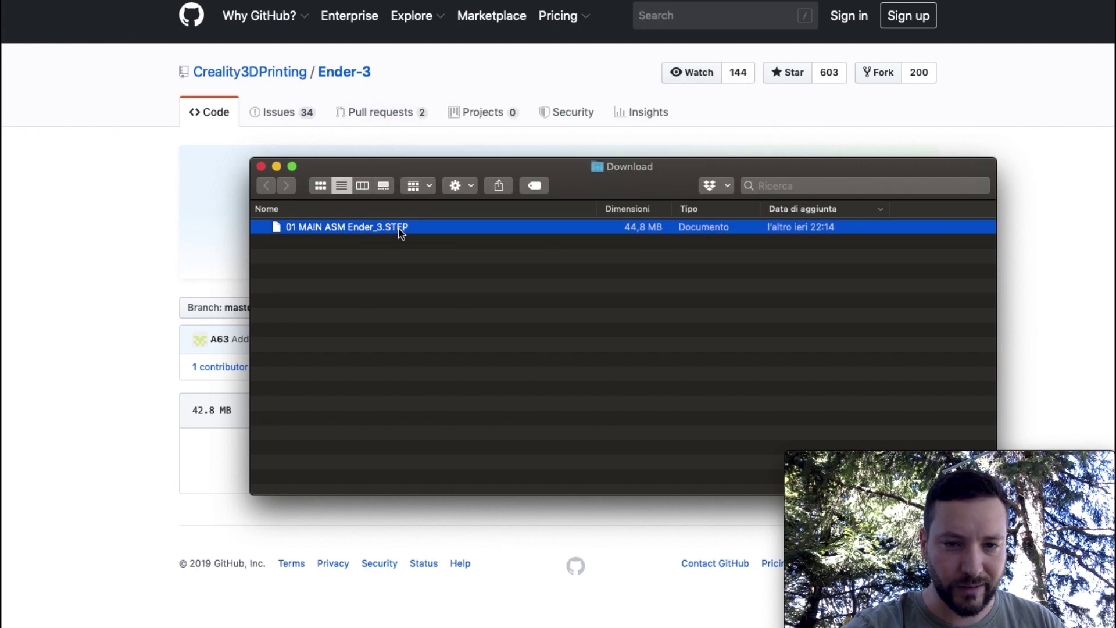
{"action": "left_click", "coordinate": [319, 262]}
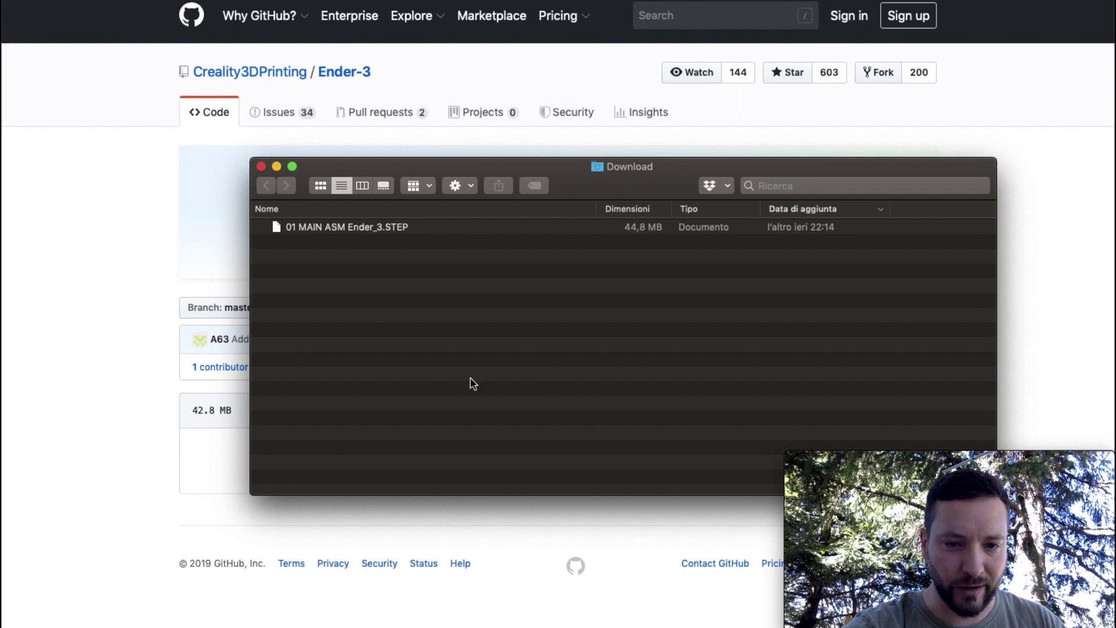
- Switch to Fusion 360 and examine the imported Ender-3 main assembly from several angles, returning to the home view
{"action": "key", "text": "super+Tab"}
{"action": "key", "text": "super+Tab"}
{"action": "key", "text": "super+Tab"}
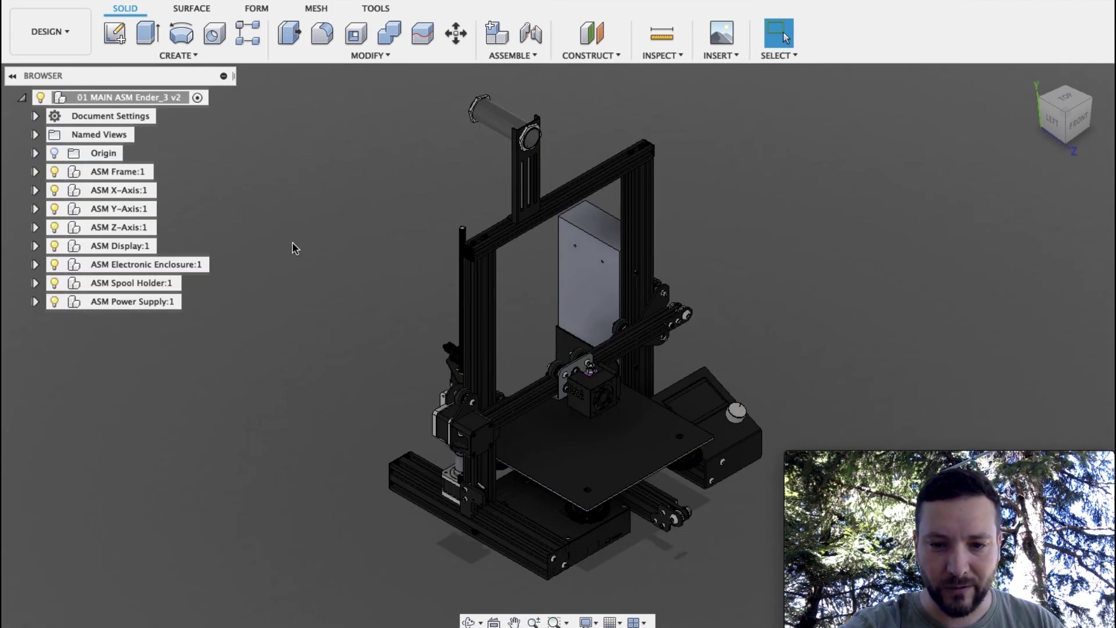
{"action": "middle_click_drag", "start_coordinate": [343, 296], "coordinate": [685, 387], "text": "shift"}
{"action": "scroll", "coordinate": [506, 437], "scroll_direction": "up", "scroll_amount": 3}
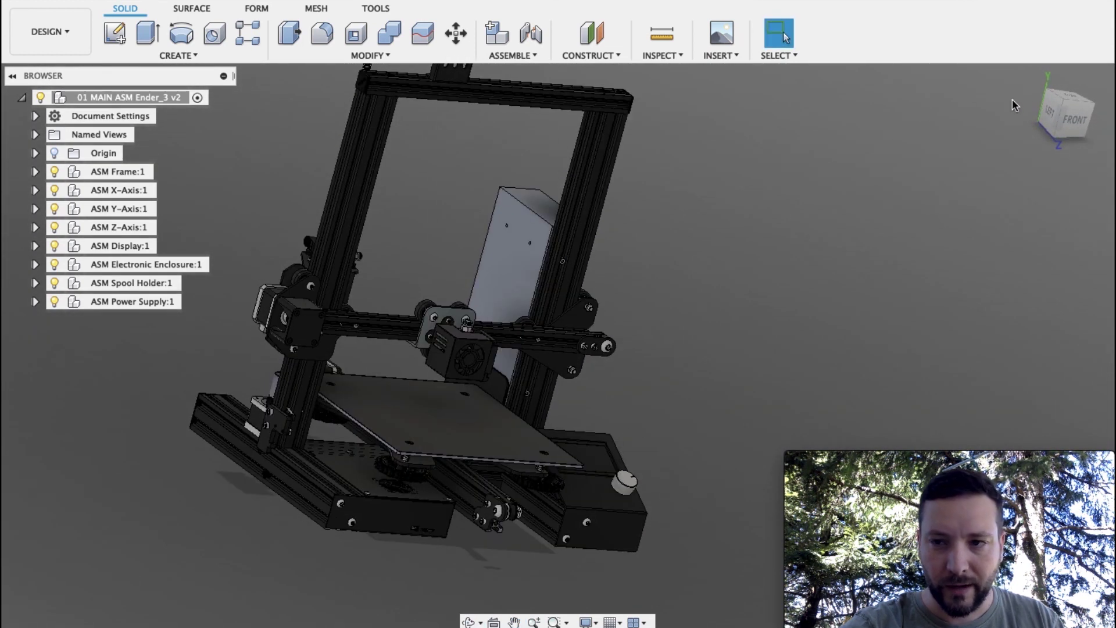
{"action": "left_click", "coordinate": [1030, 77]}
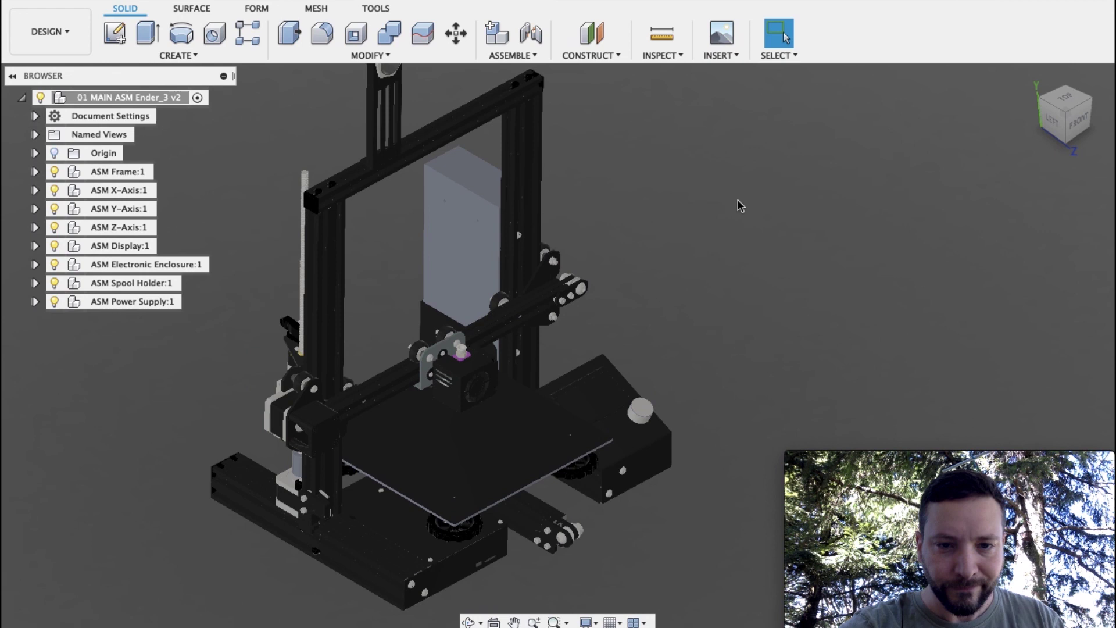
{"action": "scroll", "coordinate": [740, 206], "scroll_direction": "down", "scroll_amount": 4}
{"action": "middle_click_drag", "start_coordinate": [688, 192], "coordinate": [721, 227]}
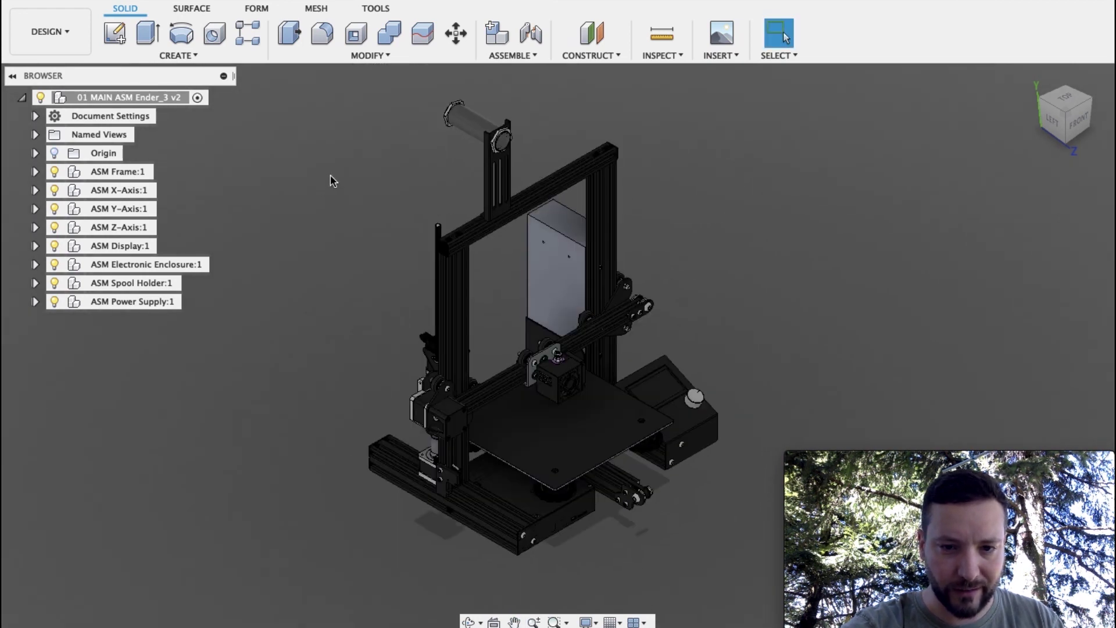
{"action": "scroll", "coordinate": [330, 178], "scroll_direction": "up", "scroll_amount": 1}
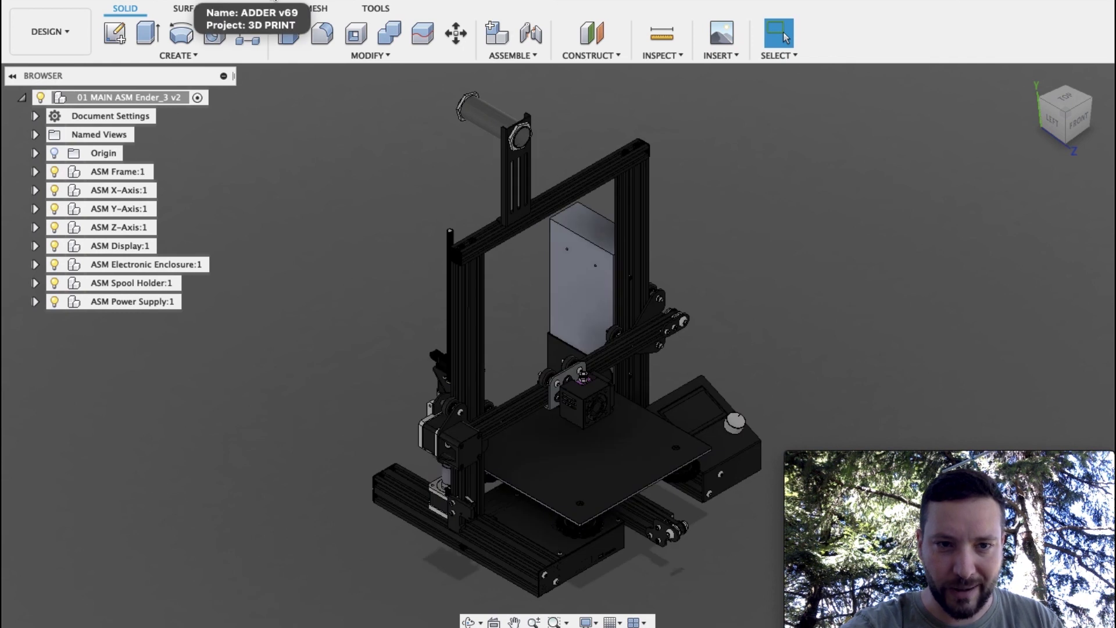
- Show the ADDER v69 design and examine the modified printer, including its front screen and control box
{"action": "left_click", "coordinate": [276, 0]}
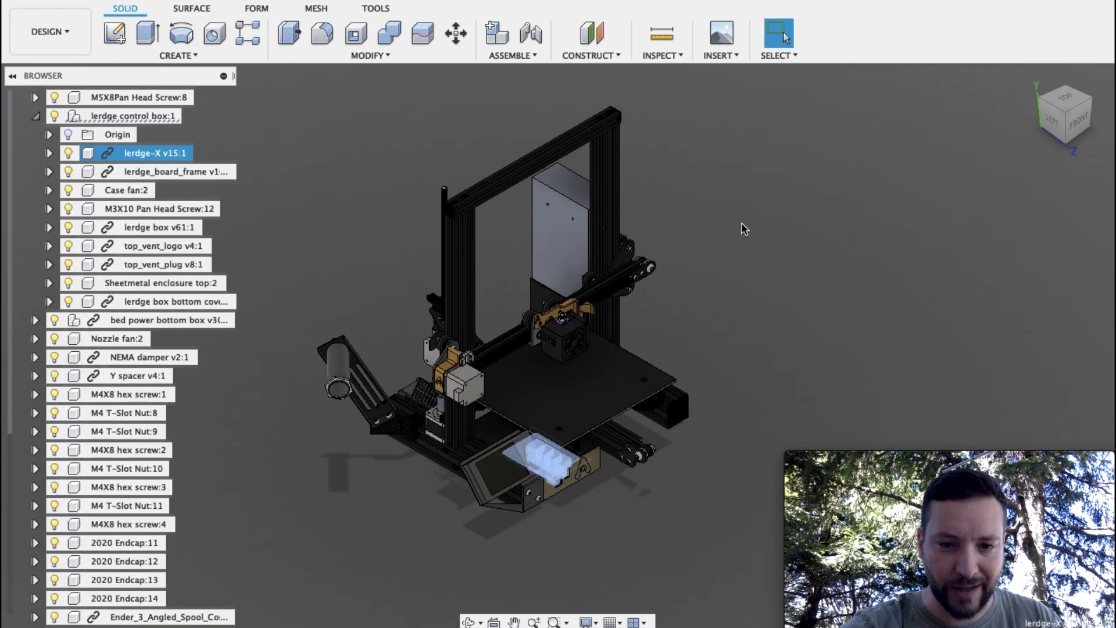
{"action": "left_click", "coordinate": [751, 235]}
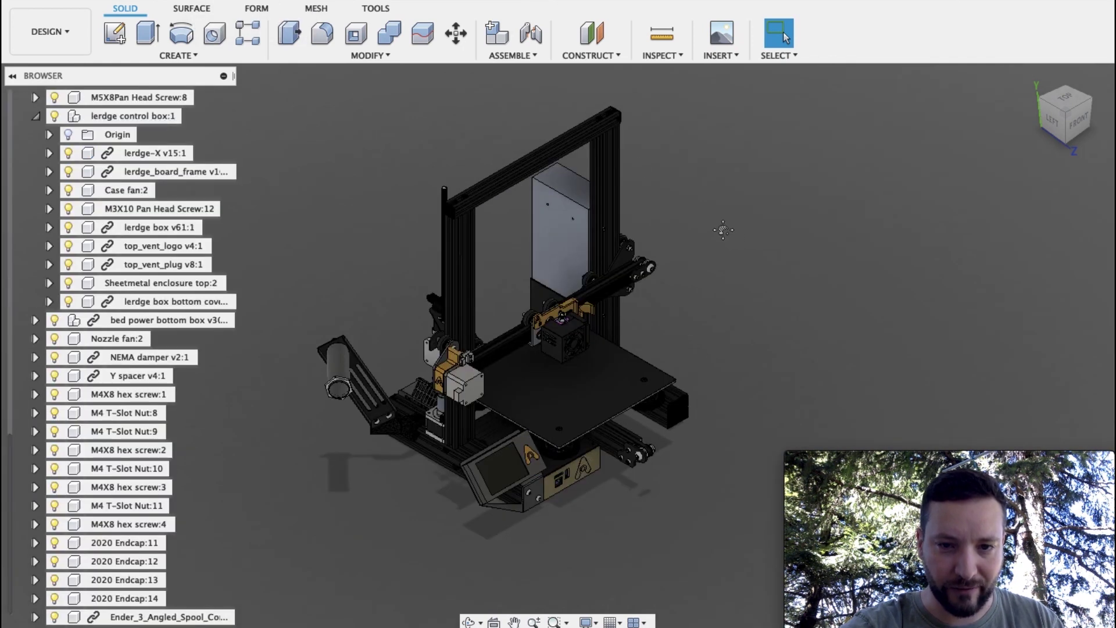
{"action": "middle_click_drag", "start_coordinate": [723, 230], "coordinate": [762, 242]}
{"action": "scroll", "coordinate": [738, 242], "scroll_direction": "up", "scroll_amount": 1}
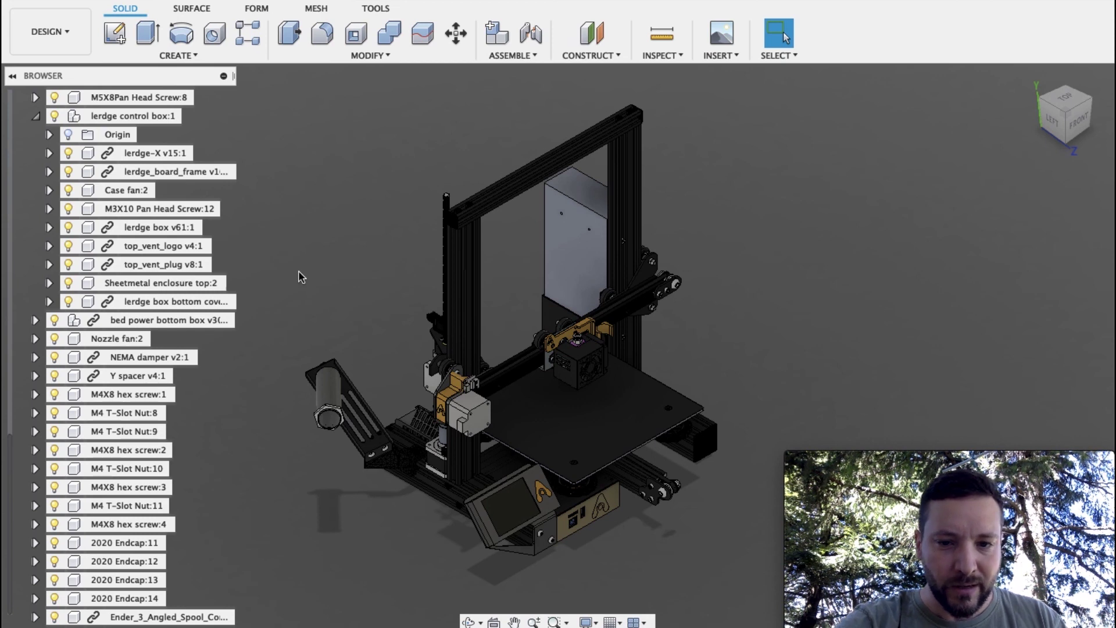
{"action": "middle_click_drag", "start_coordinate": [360, 307], "coordinate": [554, 432], "text": "shift"}
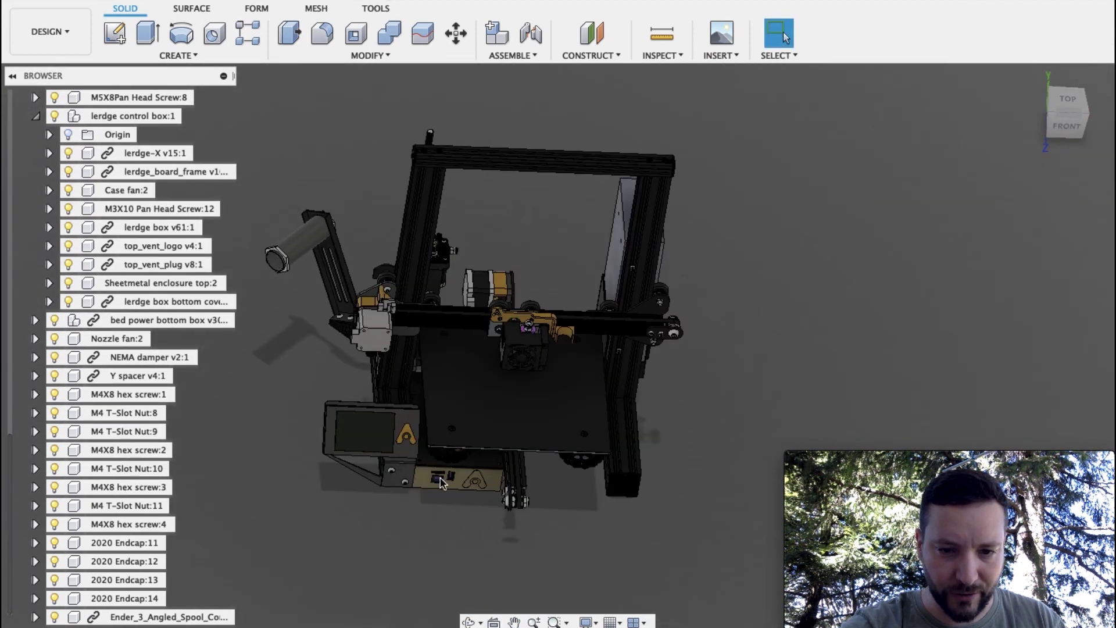
{"action": "scroll", "coordinate": [456, 480], "scroll_direction": "up", "scroll_amount": 3}
{"action": "middle_click_drag", "start_coordinate": [459, 481], "coordinate": [439, 436], "text": "shift"}
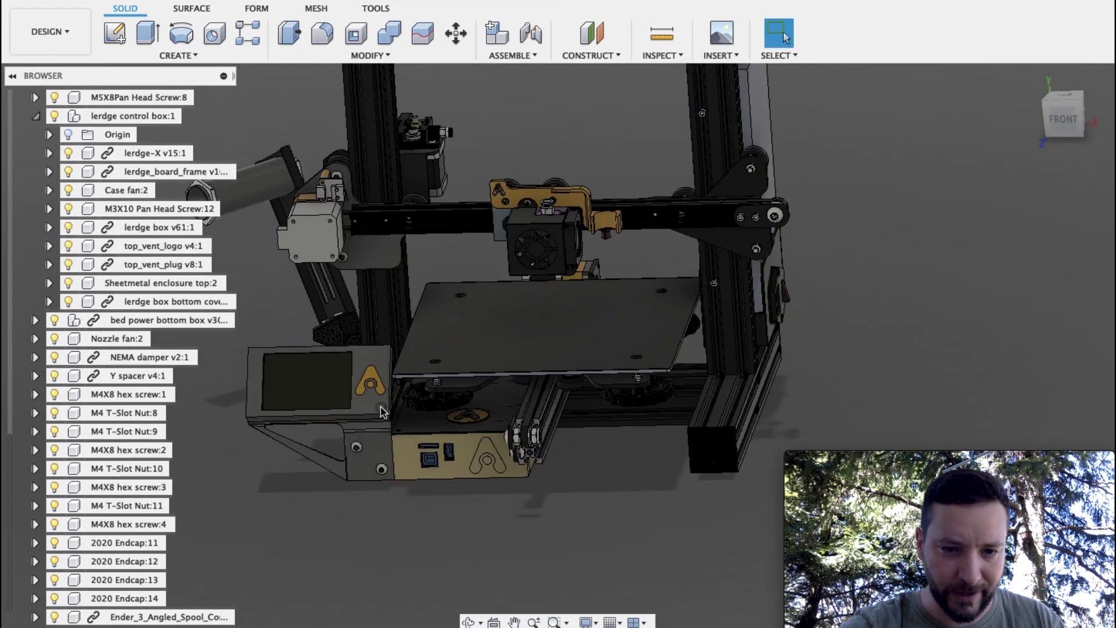
{"action": "middle_click_drag", "start_coordinate": [385, 408], "coordinate": [465, 451]}
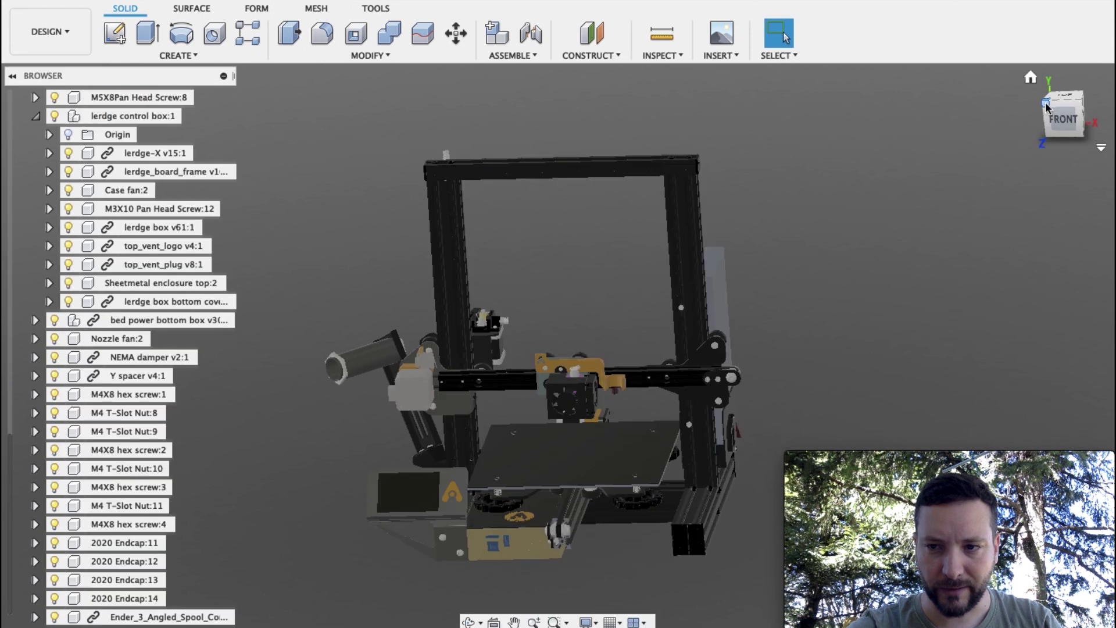
{"action": "left_click", "coordinate": [1043, 101]}
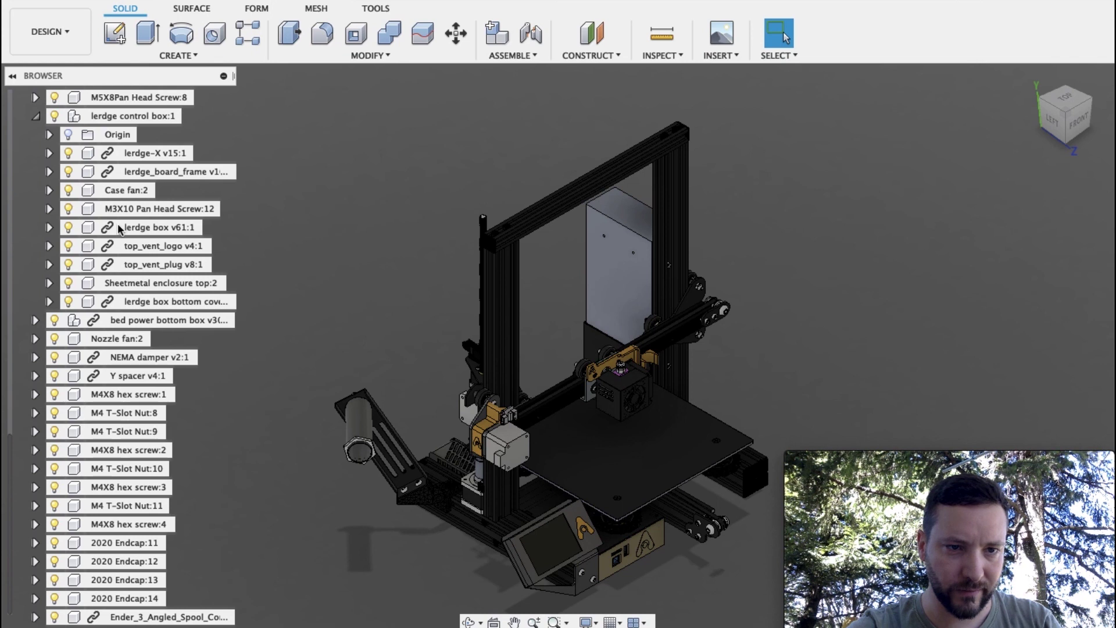
- Collapse the lerdge control box component and hide all the components stored in Selection Set4
{"action": "scroll", "coordinate": [120, 228], "scroll_direction": "up", "scroll_amount": 10}
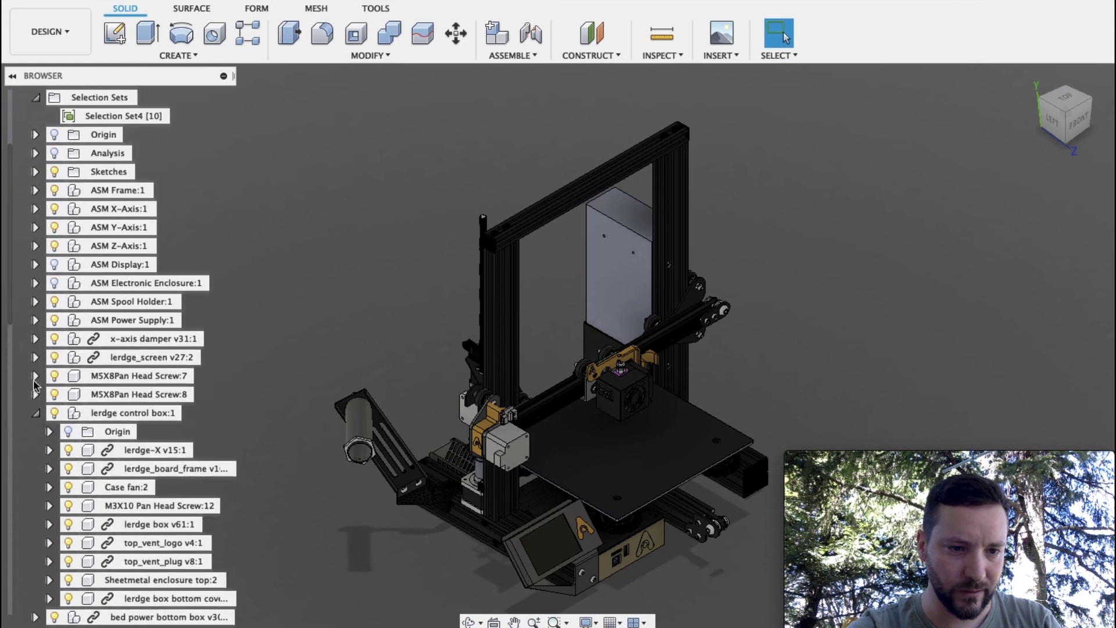
{"action": "scroll", "coordinate": [35, 383], "scroll_direction": "up", "scroll_amount": 1}
{"action": "left_click", "coordinate": [36, 431]}
{"action": "scroll", "coordinate": [93, 290], "scroll_direction": "up", "scroll_amount": 1}
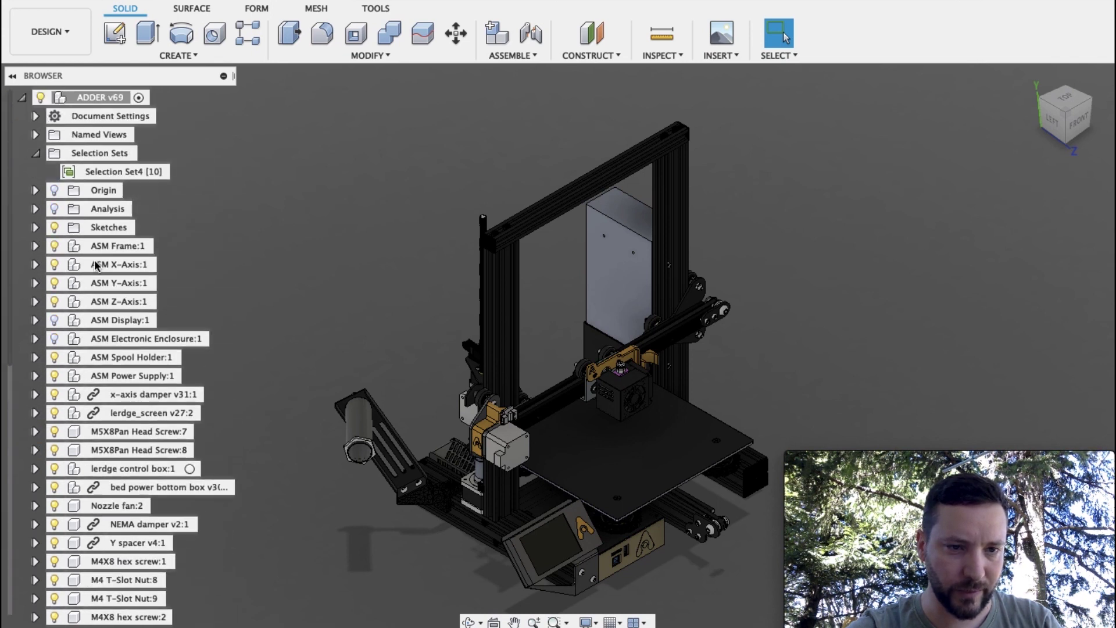
{"action": "left_click", "coordinate": [150, 174]}
{"action": "left_click", "coordinate": [178, 172]}
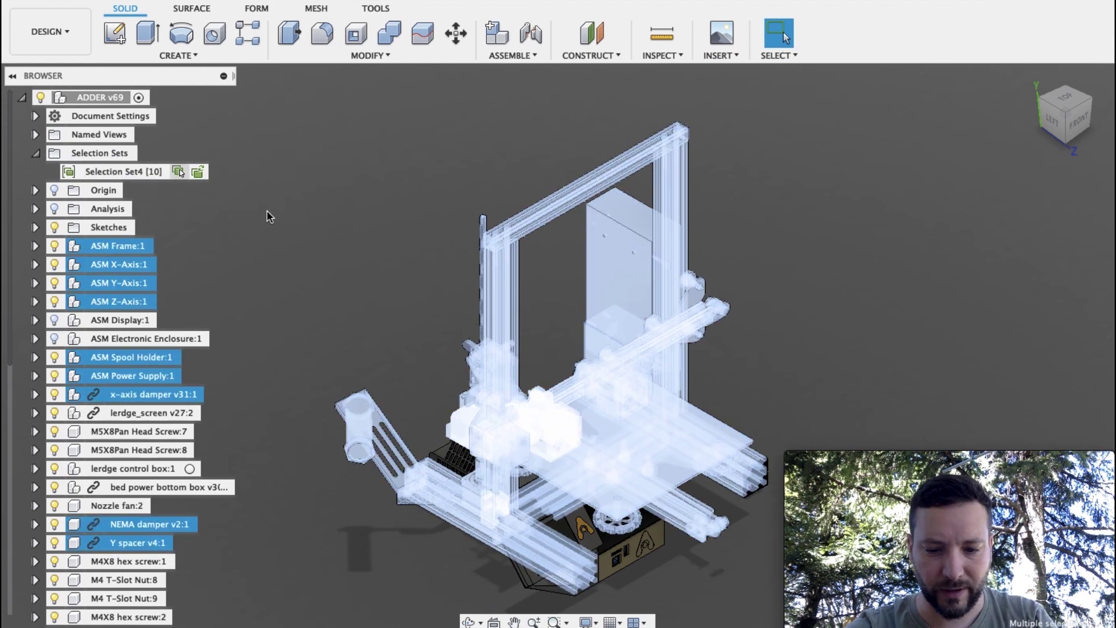
{"action": "key", "text": "v"}
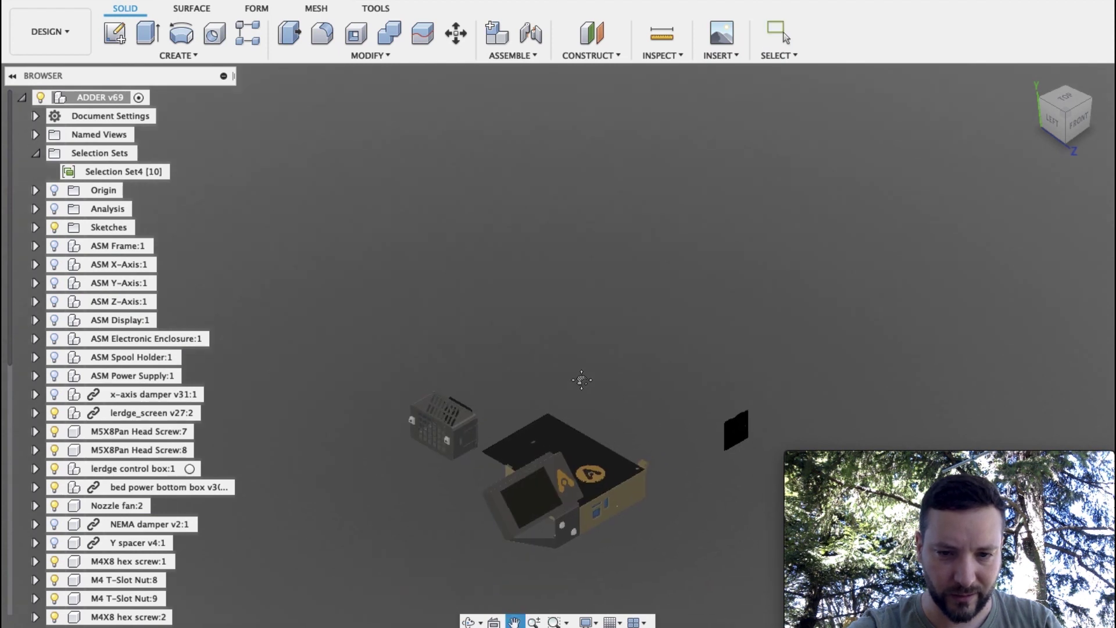
- Examine the screen housing, control box and bed power box up close from the front and above
{"action": "scroll", "coordinate": [523, 512], "scroll_direction": "up", "scroll_amount": 5}
{"action": "middle_click_drag", "start_coordinate": [524, 509], "coordinate": [568, 463]}
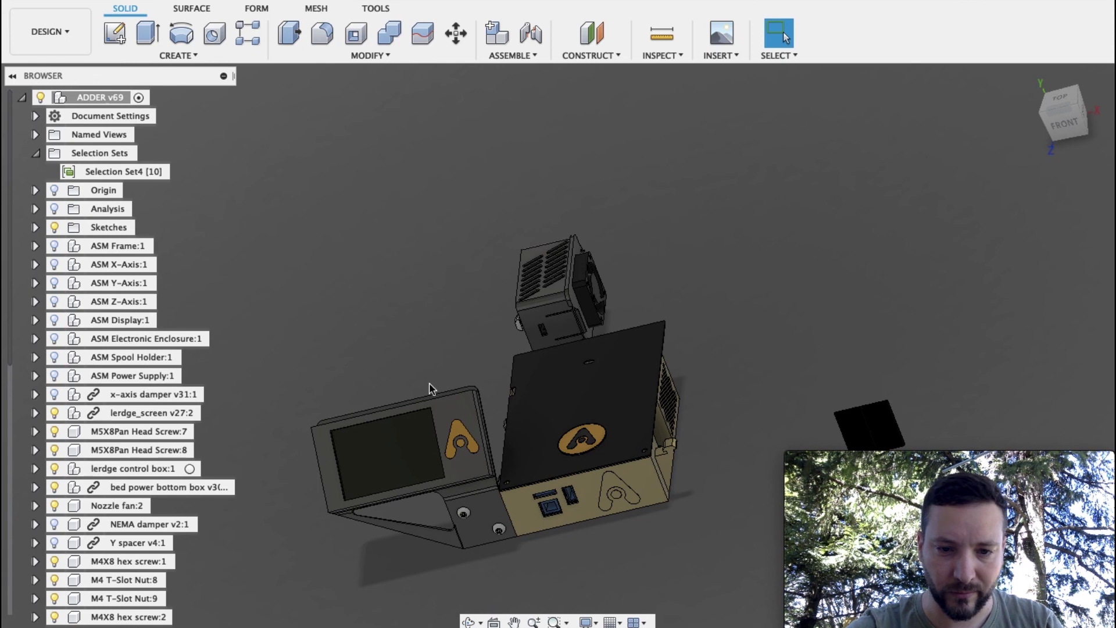
{"action": "middle_click_drag", "start_coordinate": [473, 351], "coordinate": [455, 306]}
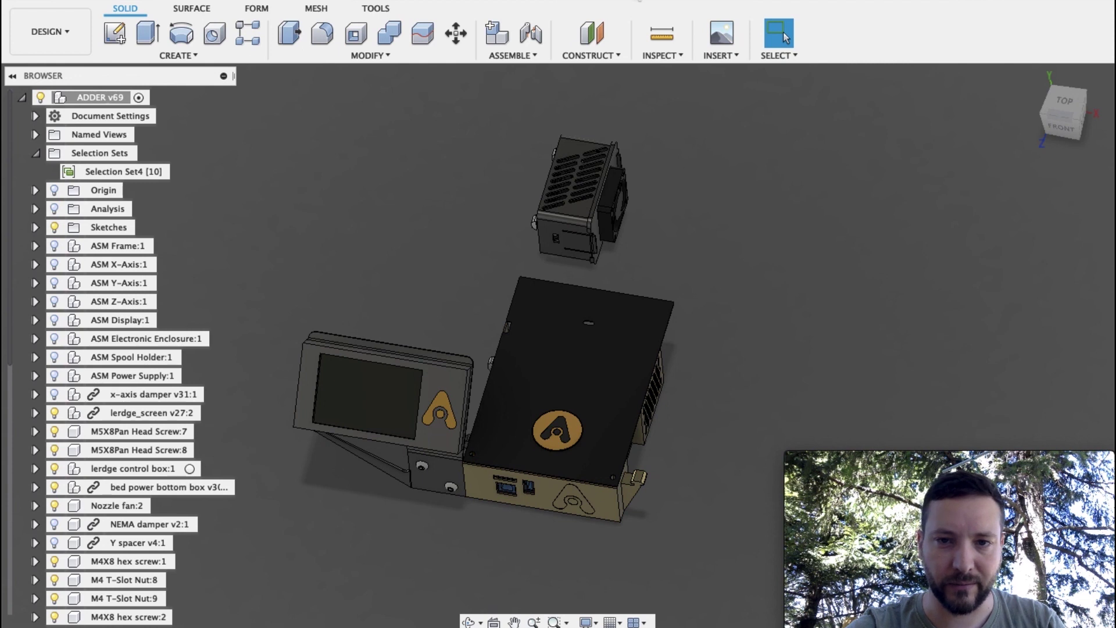
- Inspect the separate lerdge lcd 3.5in v19 and lerdge-X v15 designs from different angles
{"action": "left_click", "coordinate": [643, 1]}
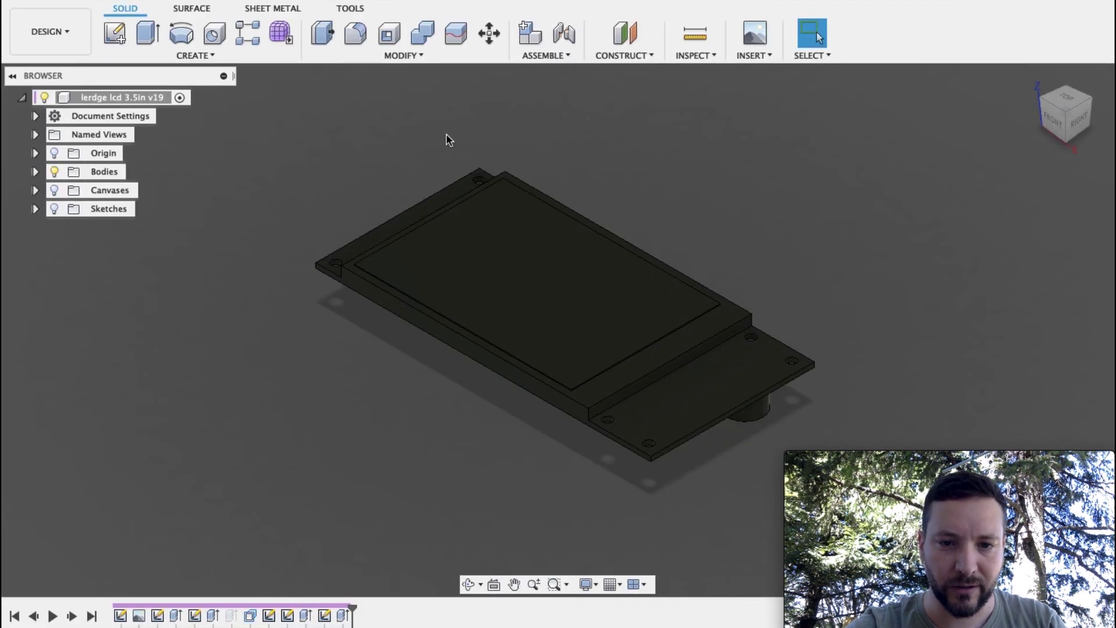
{"action": "middle_click_drag", "start_coordinate": [675, 190], "coordinate": [617, 178], "text": "shift"}
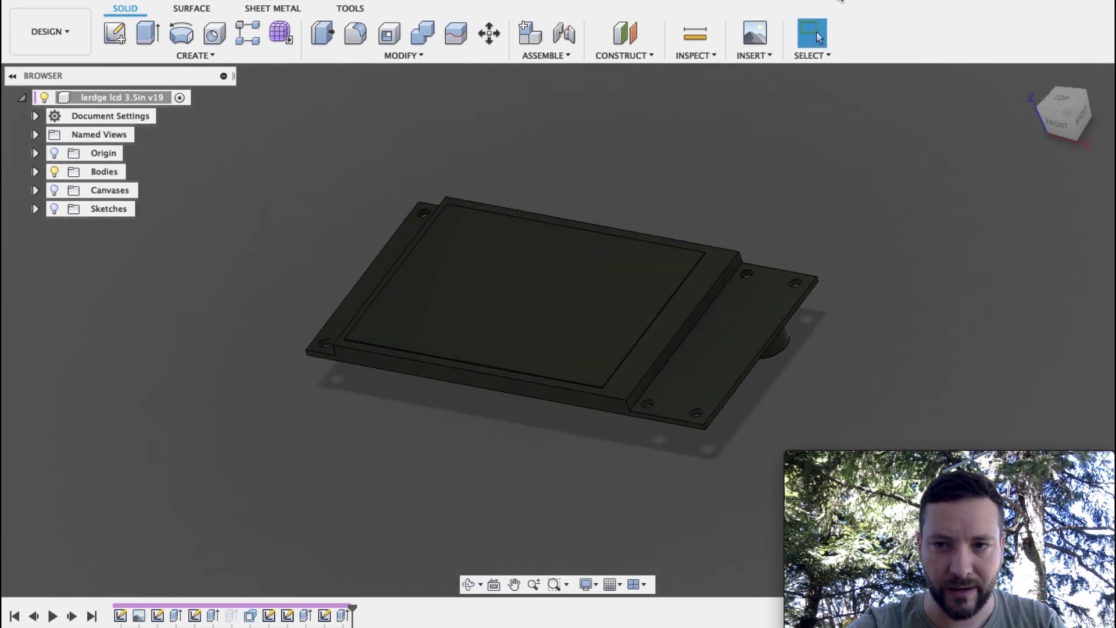
{"action": "left_click", "coordinate": [840, 2]}
{"action": "middle_click_drag", "start_coordinate": [488, 201], "coordinate": [633, 80], "text": "shift"}
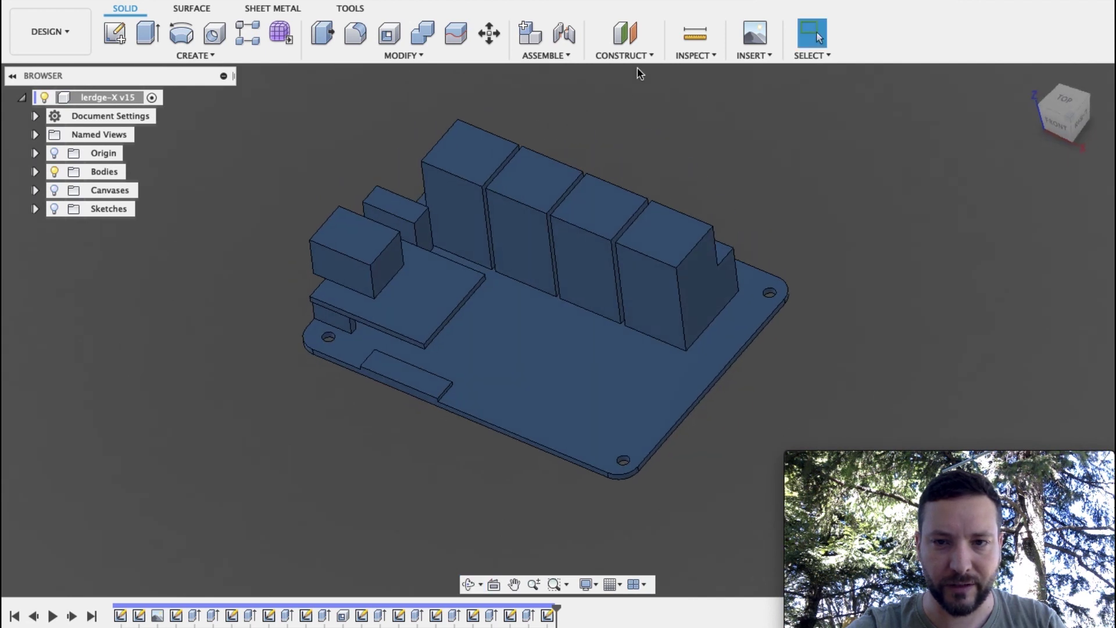
- Switch to the lerdge lcd 3.5in v19 design, roll its history back to just after the canvas, and show the sketches over it
{"action": "left_click", "coordinate": [638, 1]}
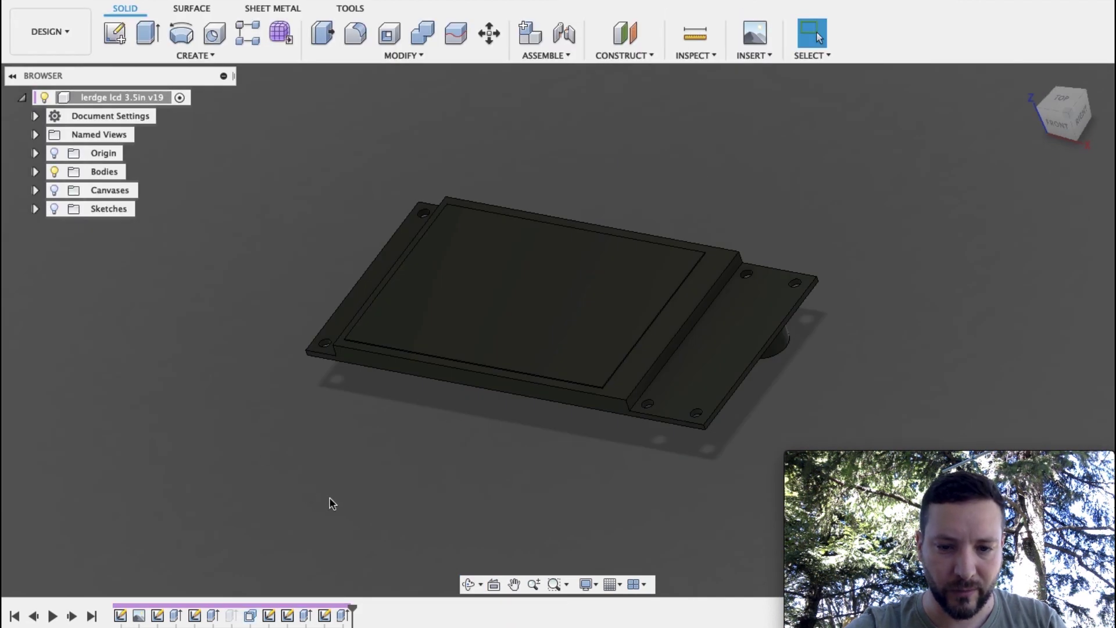
{"action": "left_click_drag", "start_coordinate": [350, 607], "coordinate": [128, 608]}
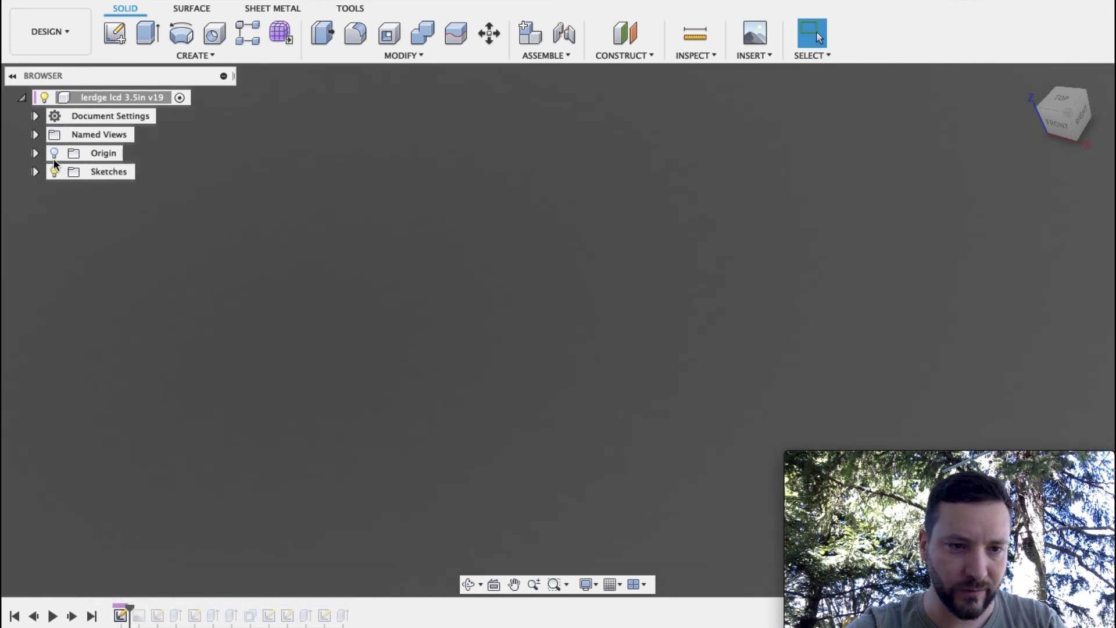
{"action": "left_click", "coordinate": [54, 170]}
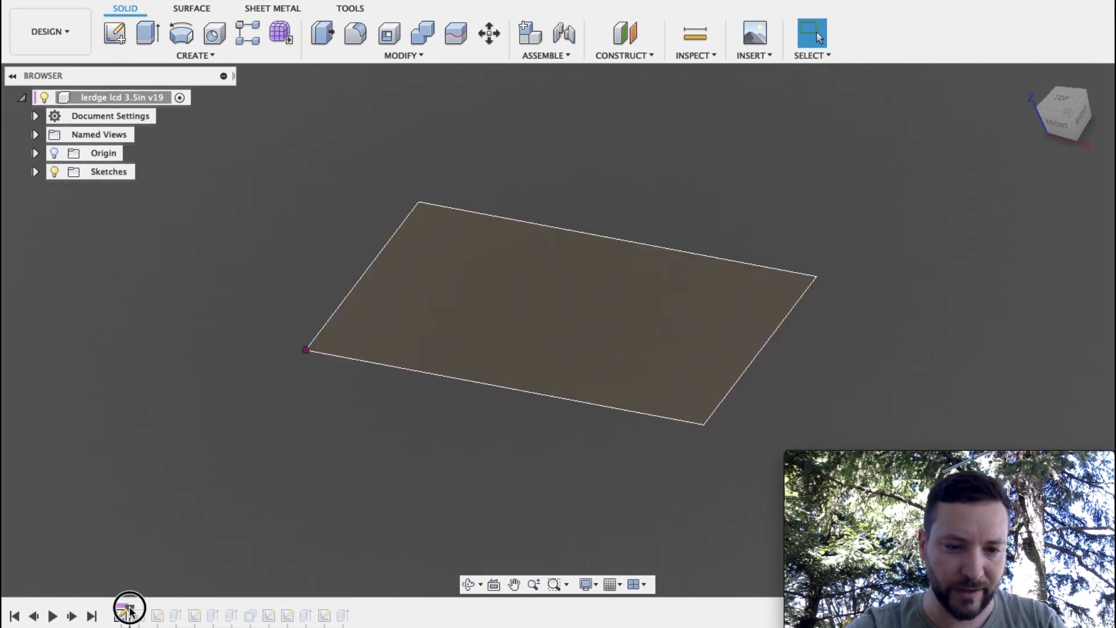
{"action": "left_click_drag", "start_coordinate": [129, 608], "coordinate": [148, 608]}
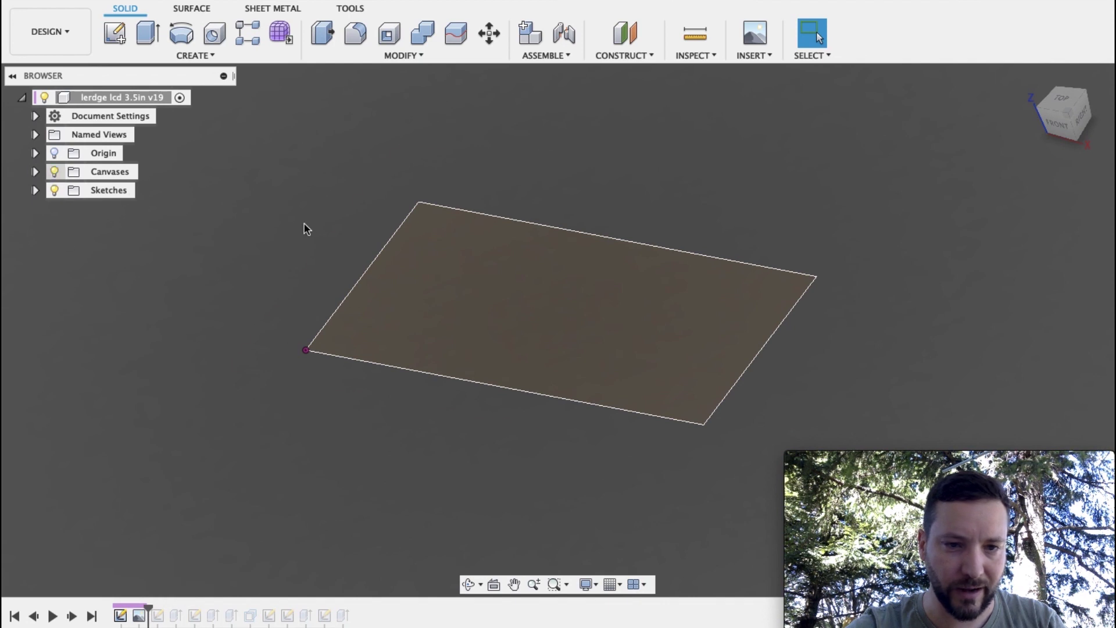
{"action": "mouse_move", "coordinate": [246, 227]}
{"action": "middle_mouse_down", "text": "shift"}
{"action": "mouse_move", "coordinate": [274, 256]}
{"action": "mouse_move", "coordinate": [482, 181]}
{"action": "middle_mouse_up", "text": "shift"}
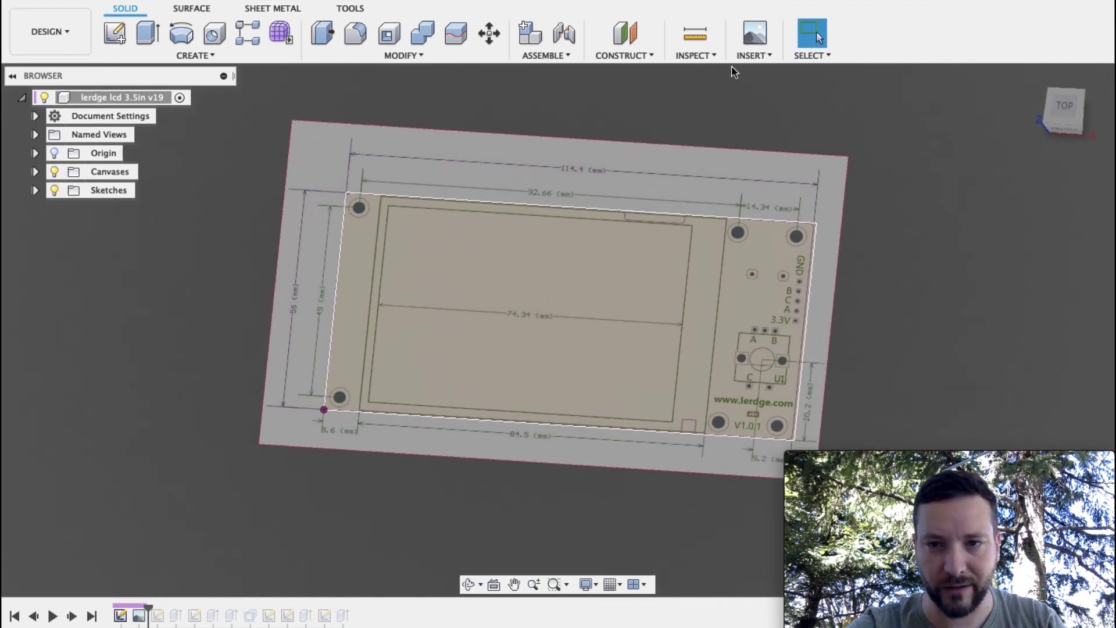
- Check where the Canvas insert command is found and examine the screen board drawing's printed dimensions from above
{"action": "left_click", "coordinate": [755, 55]}
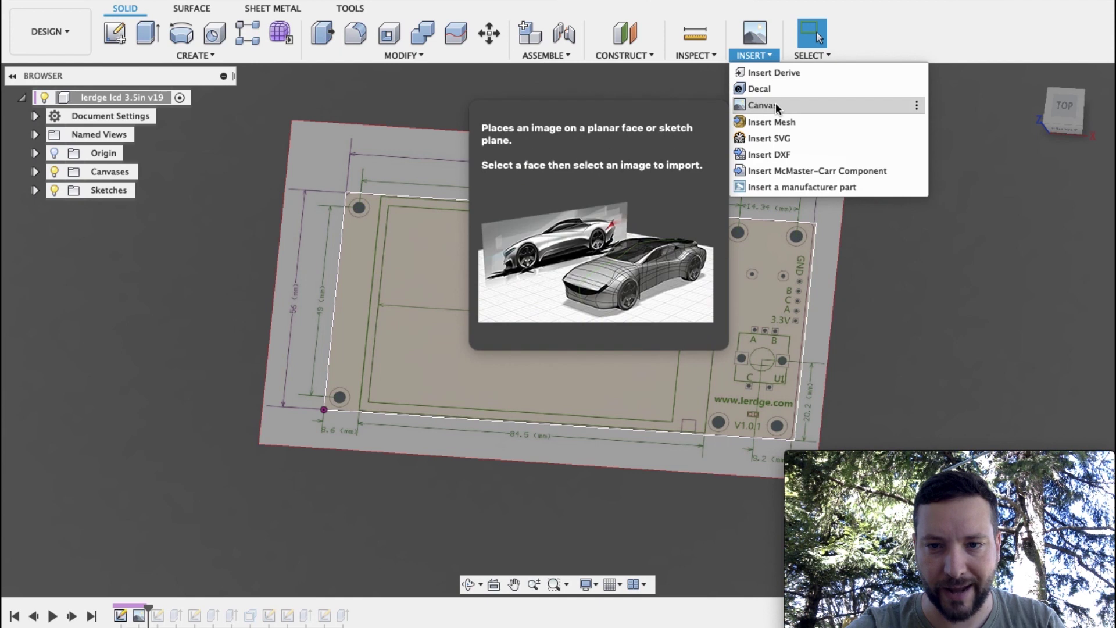
{"action": "left_click", "coordinate": [645, 84]}
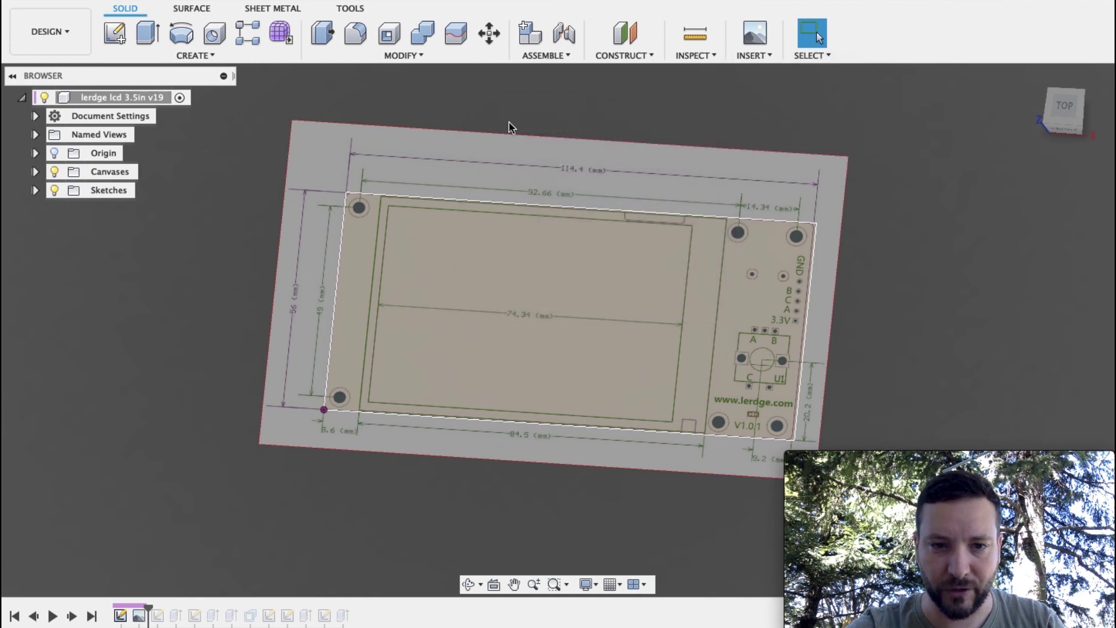
{"action": "mouse_move", "coordinate": [439, 143]}
{"action": "middle_mouse_down", "text": "shift"}
{"action": "mouse_move", "coordinate": [455, 143]}
{"action": "mouse_move", "coordinate": [511, 252]}
{"action": "middle_mouse_up", "text": "shift"}
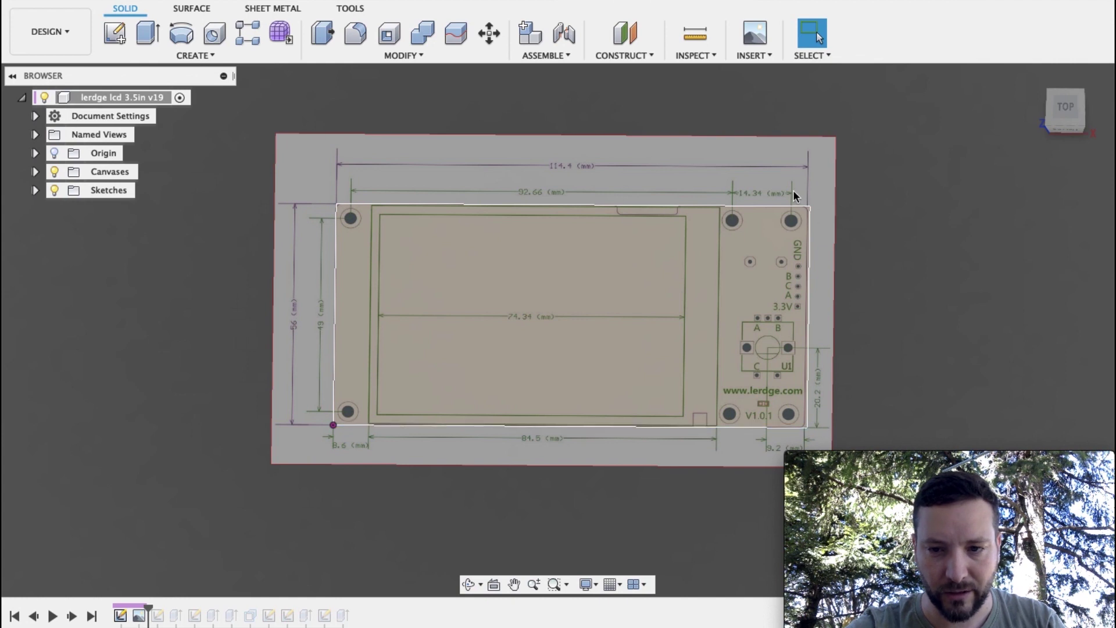
{"action": "middle_click_drag", "start_coordinate": [568, 191], "coordinate": [442, 182]}
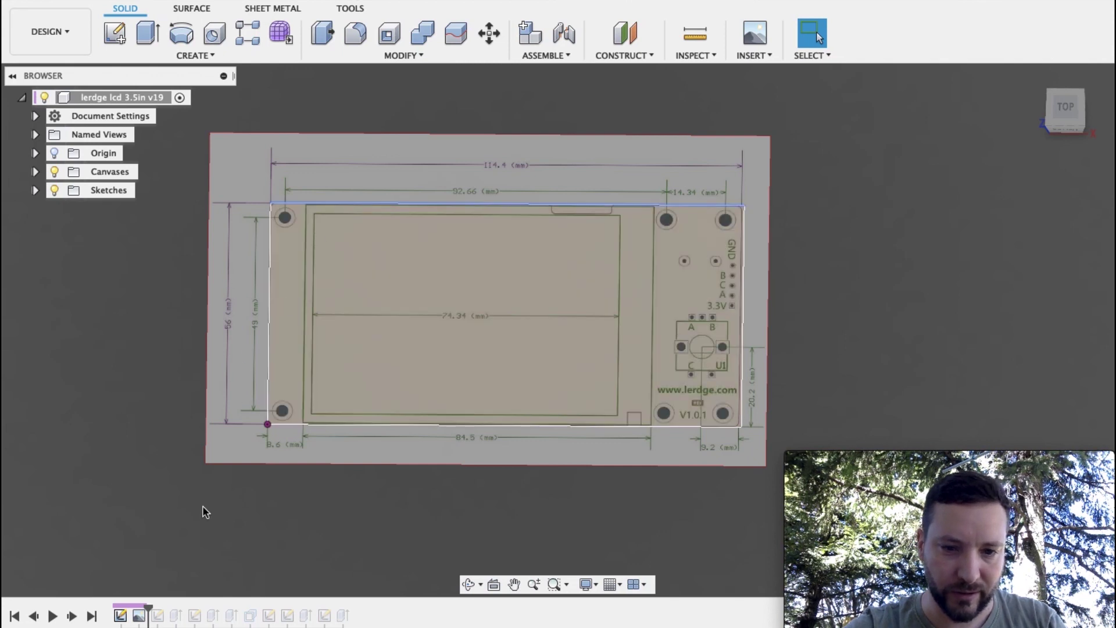
- Roll the lcd history forward through the hole sketch to the end, compare the bodies with the drawing, and hide the canvases and sketches
{"action": "left_click_drag", "start_coordinate": [149, 608], "coordinate": [171, 608]}
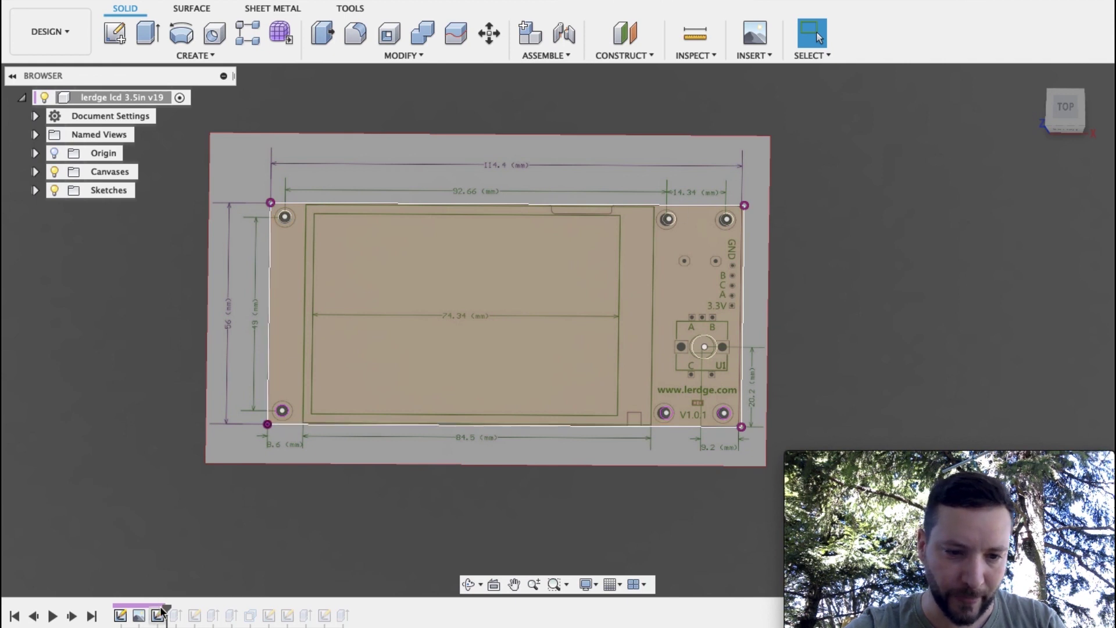
{"action": "left_click_drag", "start_coordinate": [170, 607], "coordinate": [352, 607]}
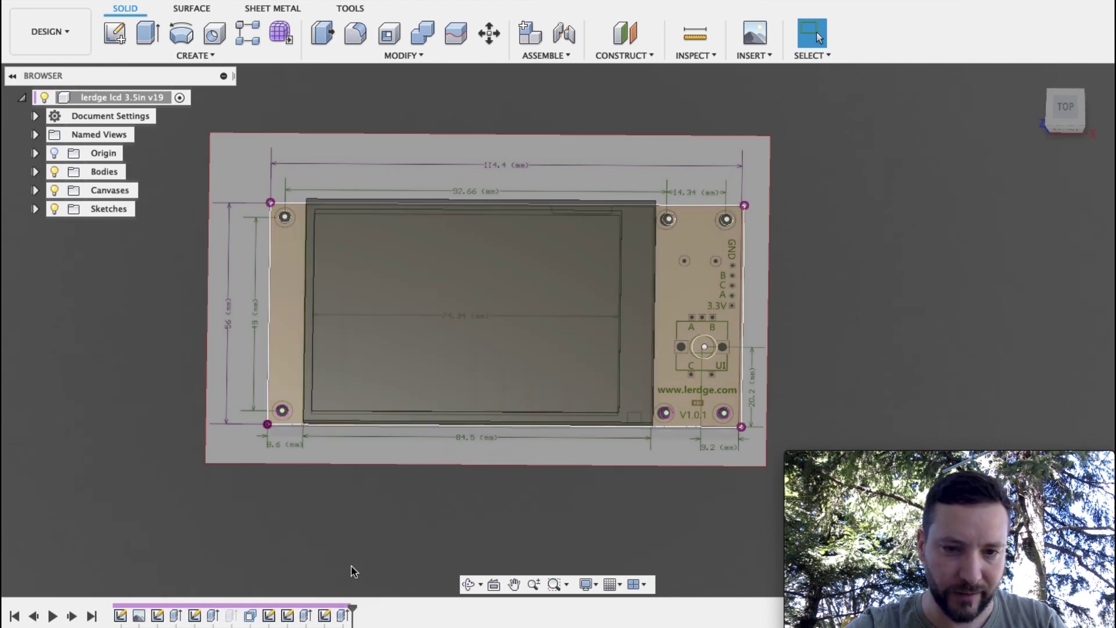
{"action": "middle_click_drag", "start_coordinate": [403, 356], "coordinate": [471, 319], "text": "shift"}
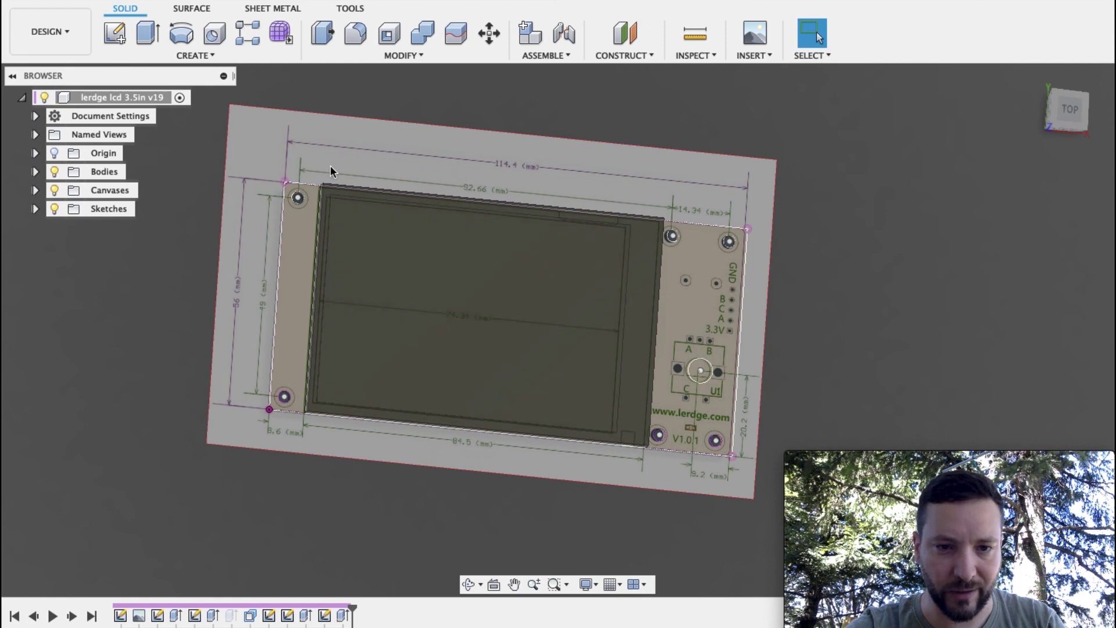
{"action": "middle_click_drag", "start_coordinate": [552, 400], "coordinate": [343, 384], "text": "shift"}
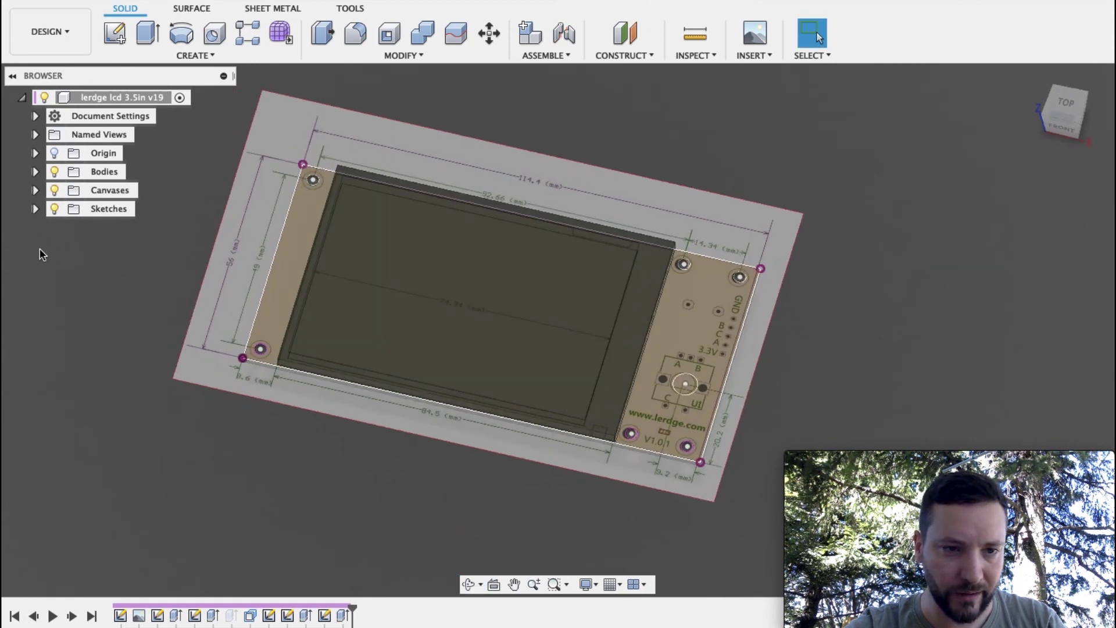
{"action": "left_click", "coordinate": [54, 191]}
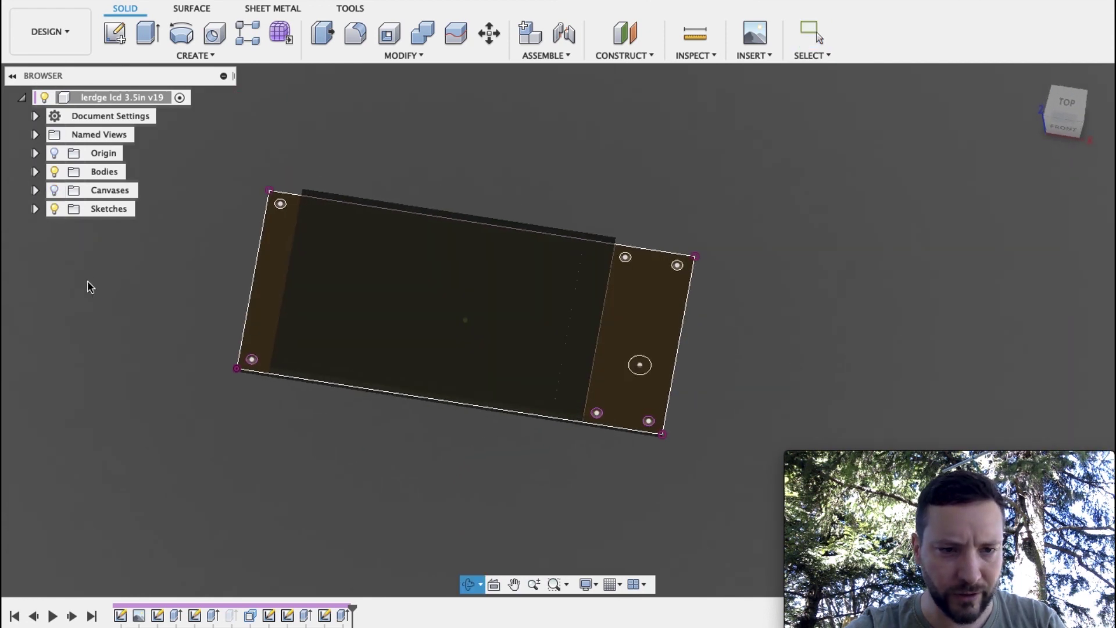
{"action": "left_click", "coordinate": [54, 208]}
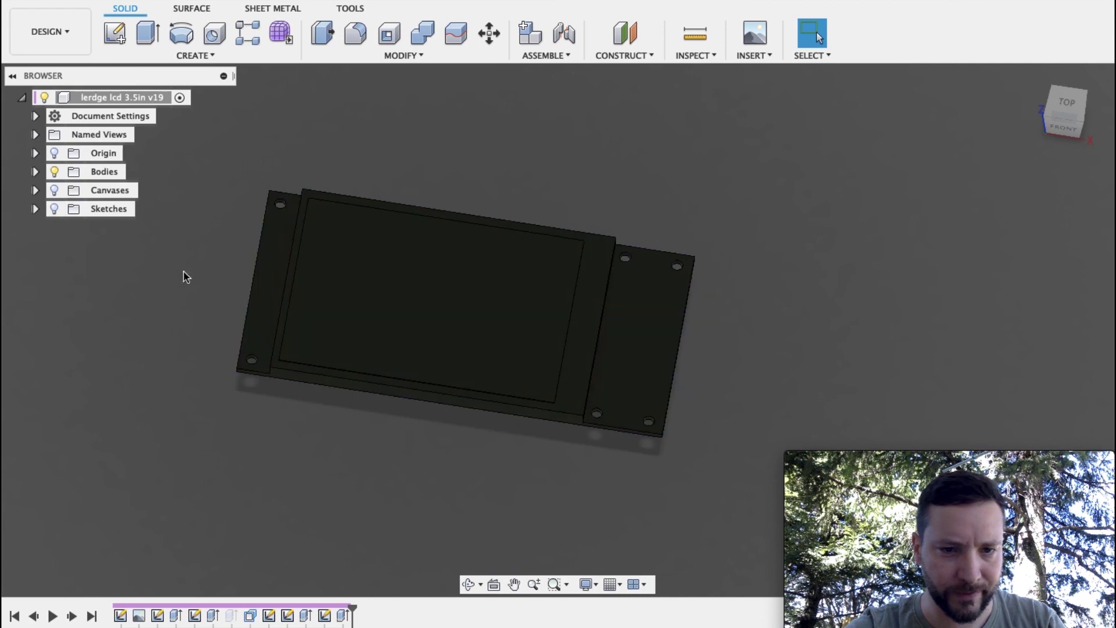
- Switch to the lerdge-X v15 design, roll its history back to just after the canvas, and show the canvases and sketches from above
{"action": "left_click", "coordinate": [873, 1]}
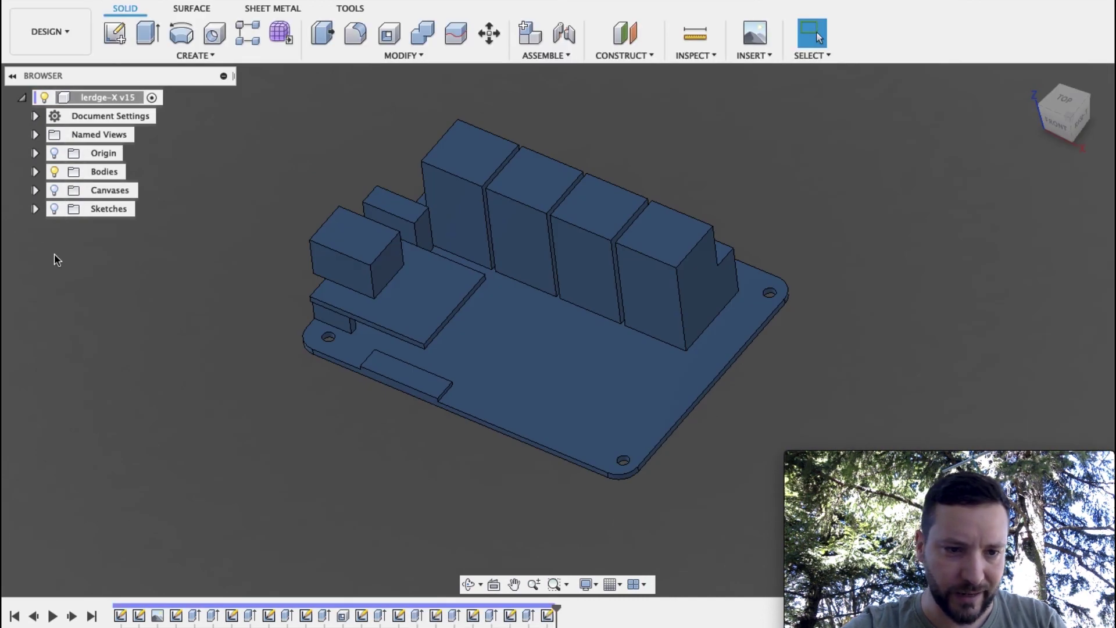
{"action": "left_click_drag", "start_coordinate": [555, 609], "coordinate": [167, 609]}
{"action": "left_click", "coordinate": [54, 171]}
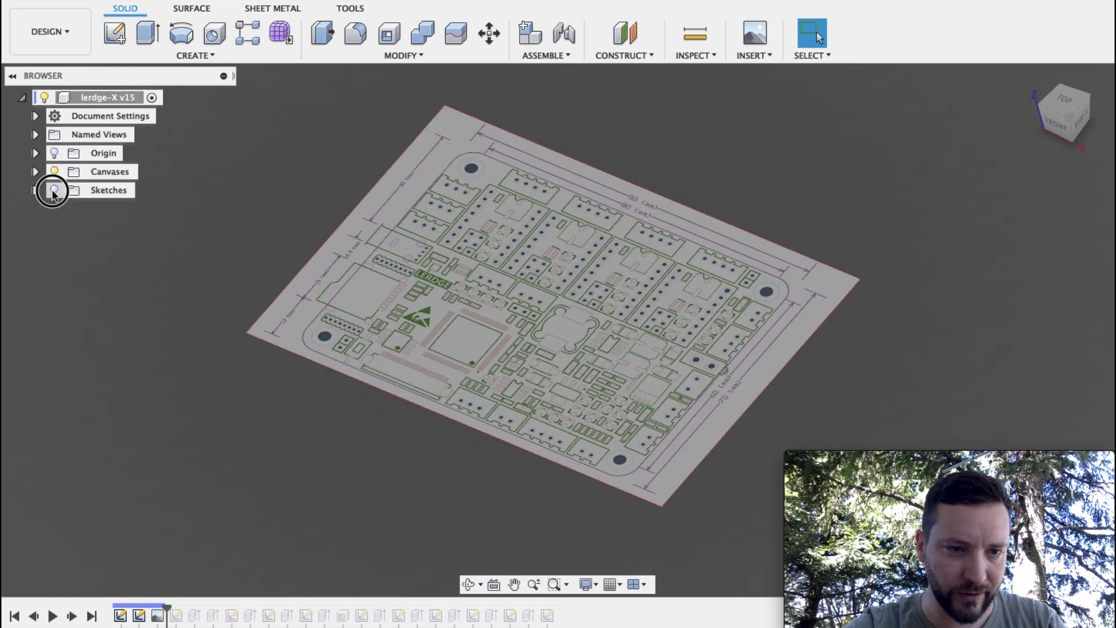
{"action": "left_click", "coordinate": [54, 190]}
{"action": "middle_click_drag", "start_coordinate": [193, 567], "coordinate": [194, 446], "text": "shift"}
{"action": "middle_click_drag", "start_coordinate": [257, 287], "coordinate": [190, 538], "text": "shift"}
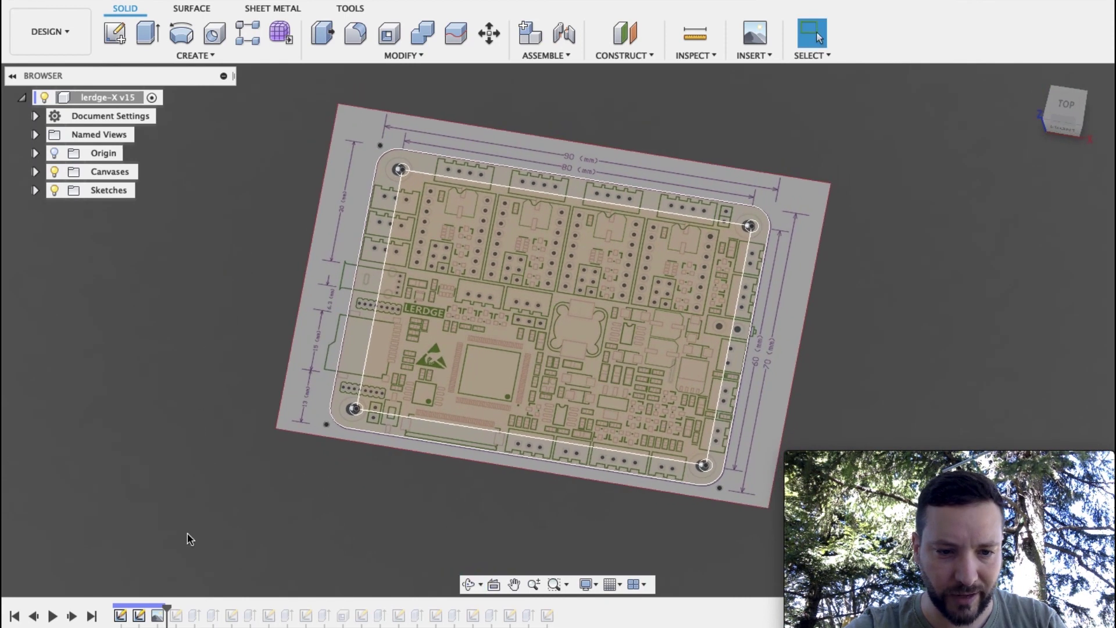
- Roll the lerdge-X history to the end to compare the board bodies with the canvas, and return to just after the canvas
{"action": "left_click_drag", "start_coordinate": [169, 607], "coordinate": [556, 608]}
{"action": "mouse_move", "coordinate": [180, 331]}
{"action": "middle_mouse_down", "text": "shift"}
{"action": "mouse_move", "coordinate": [175, 314]}
{"action": "mouse_move", "coordinate": [204, 281]}
{"action": "mouse_move", "coordinate": [187, 324]}
{"action": "middle_mouse_up", "text": "shift"}
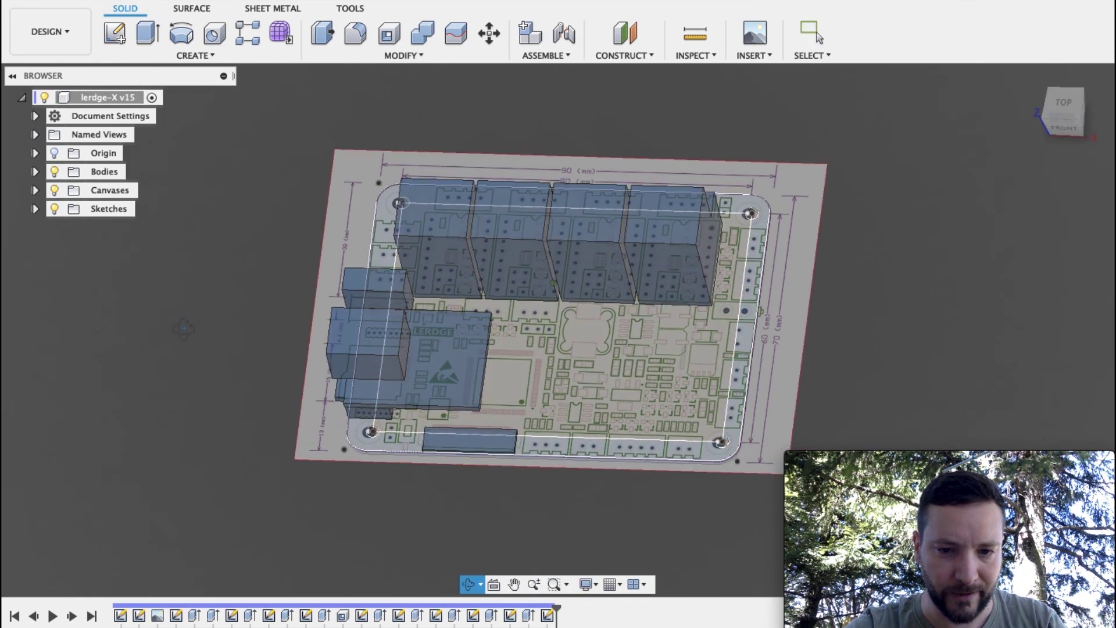
{"action": "left_click_drag", "start_coordinate": [557, 605], "coordinate": [166, 606]}
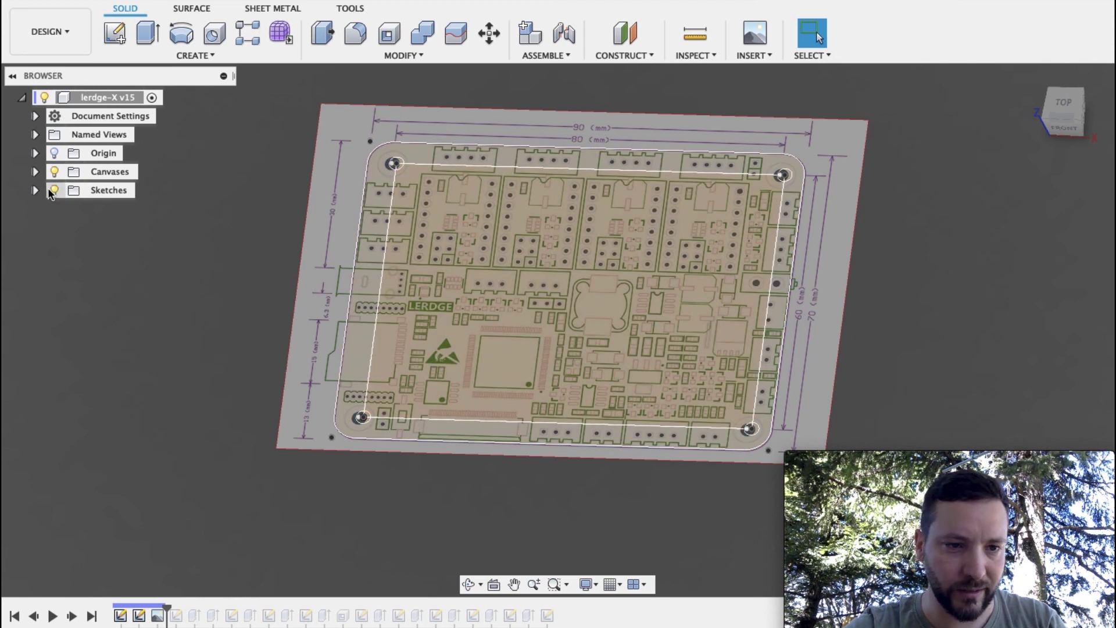
- Hide the lerdge-X sketches and canvases, restore the history to its end, and examine the finished board model
{"action": "left_click", "coordinate": [53, 191]}
{"action": "left_click", "coordinate": [54, 171]}
{"action": "left_click_drag", "start_coordinate": [168, 605], "coordinate": [556, 605]}
{"action": "left_click", "coordinate": [753, 56]}
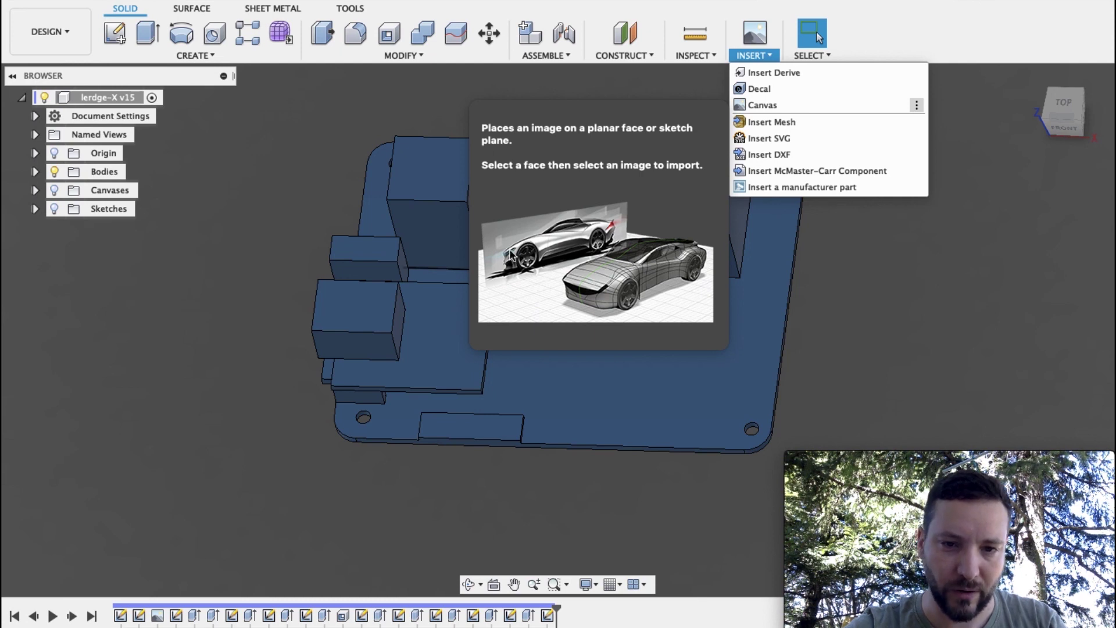
{"action": "left_click", "coordinate": [245, 273]}
{"action": "middle_click_drag", "start_coordinate": [244, 248], "coordinate": [551, 144], "text": "shift"}
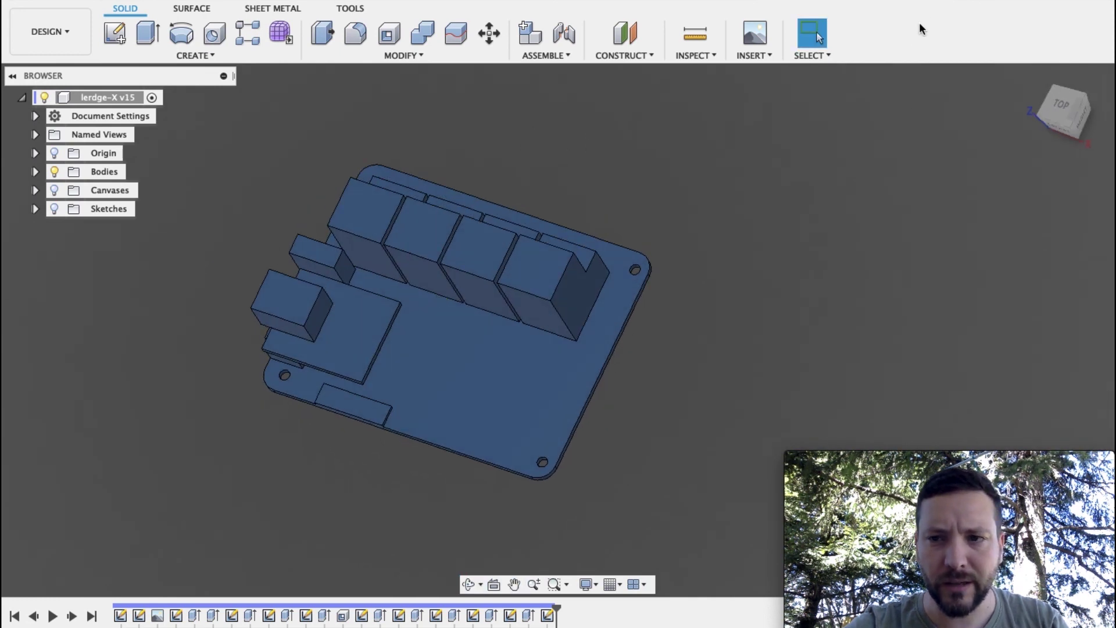
- Close lerdge-X v15 without saving, close the lerdge lcd 3.5in v19 design, and switch to the ADDER v69 assembly
{"action": "left_click", "coordinate": [928, 4]}
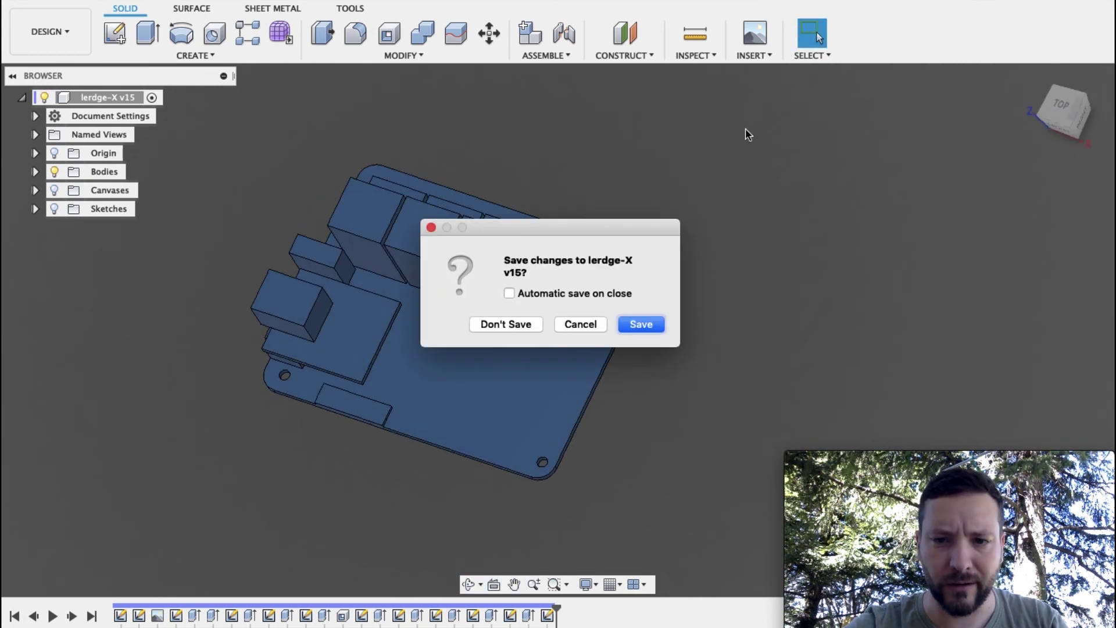
{"action": "left_click", "coordinate": [506, 324]}
{"action": "left_click", "coordinate": [941, 3]}
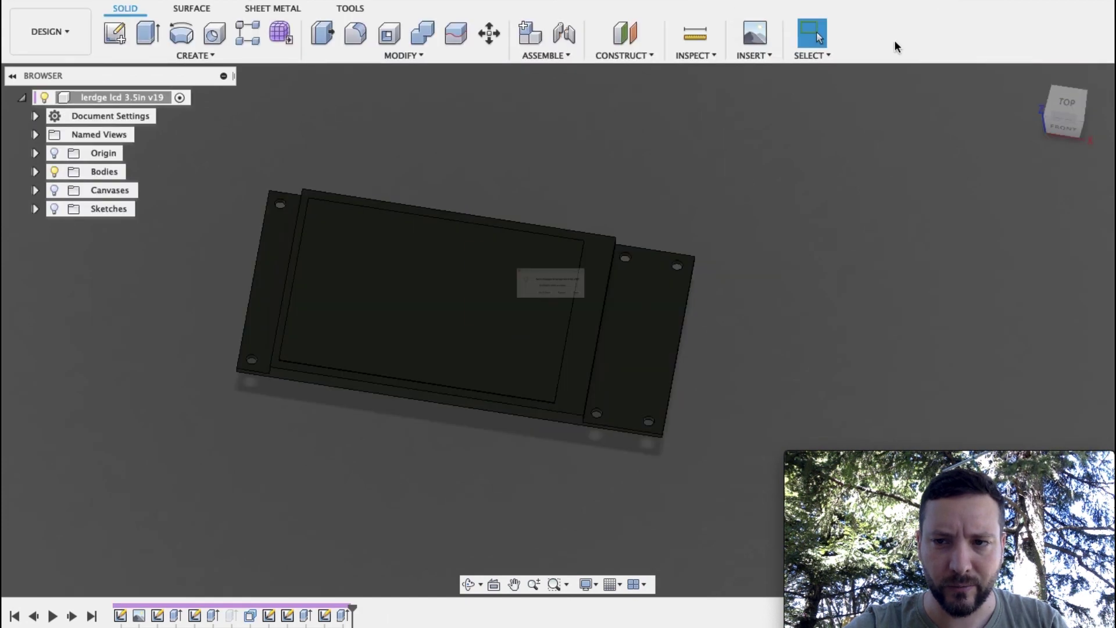
{"action": "left_click", "coordinate": [550, 321]}
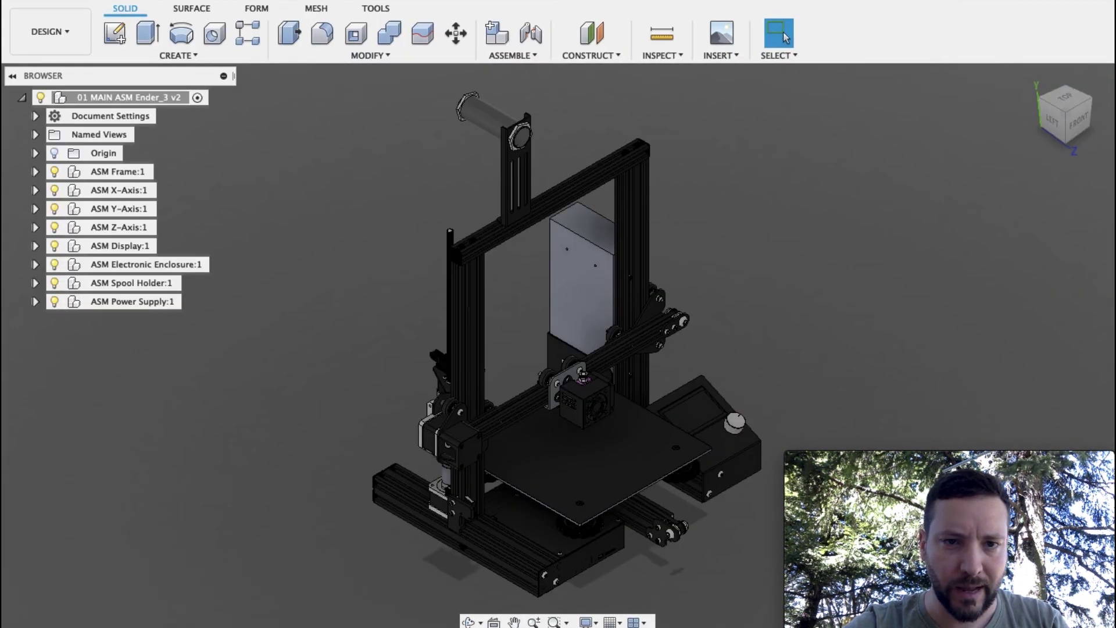
{"action": "left_click", "coordinate": [307, 3]}
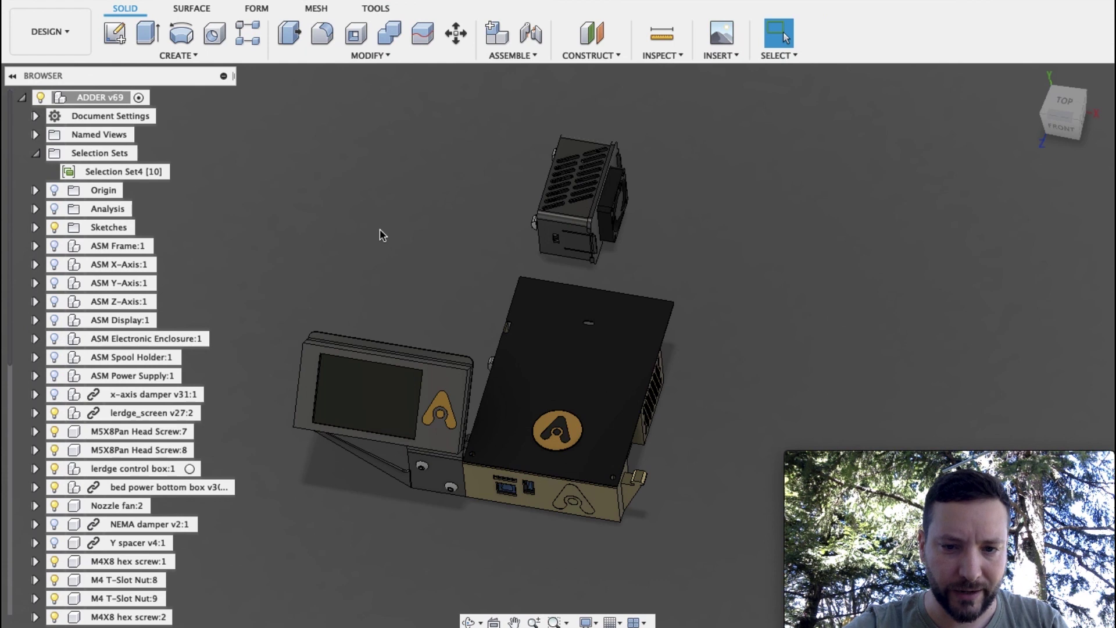
- Expand the lerdge control box component and hide its Sheetmetal enclosure top:2 to expose the board and fan inside
{"action": "middle_click_drag", "start_coordinate": [379, 230], "coordinate": [426, 304], "text": "shift"}
{"action": "scroll", "coordinate": [426, 304], "scroll_direction": "up", "scroll_amount": 1}
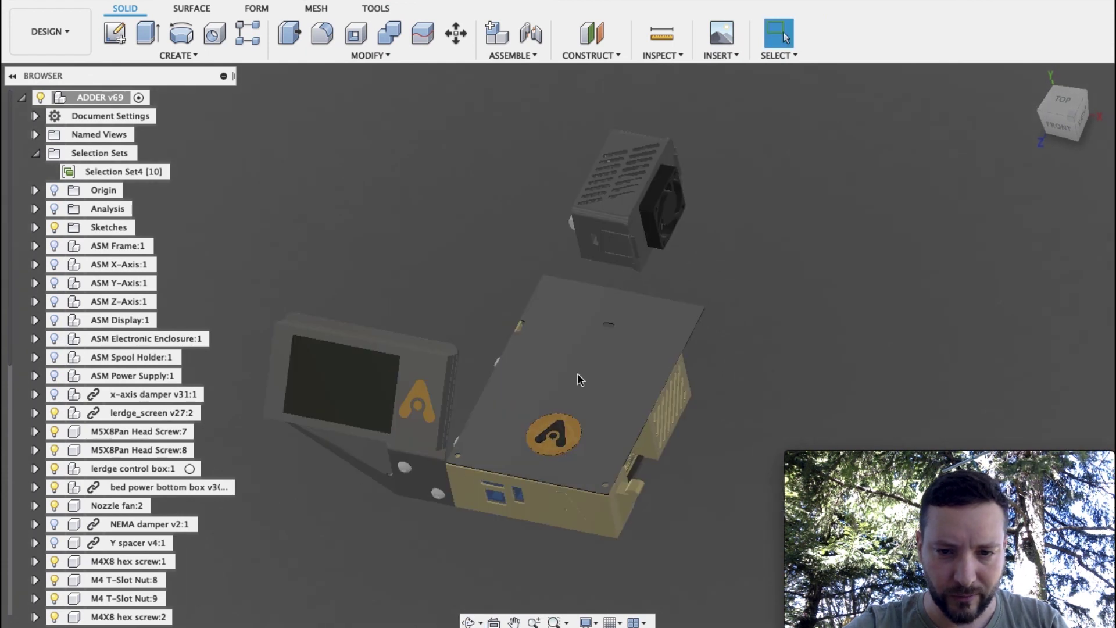
{"action": "left_click", "coordinate": [580, 379]}
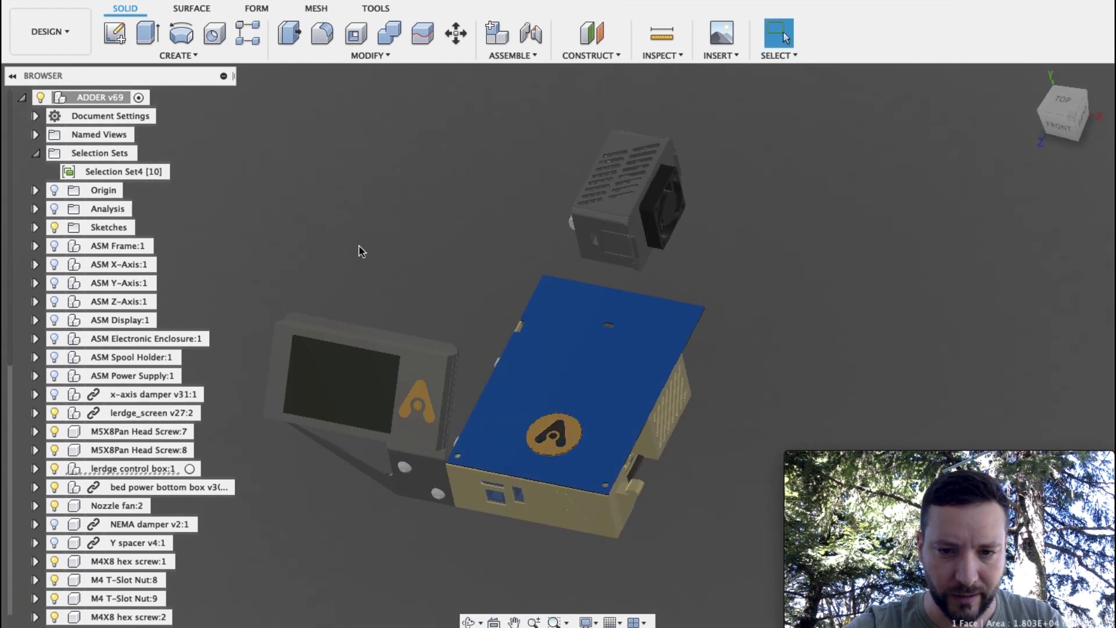
{"action": "left_click", "coordinate": [36, 469]}
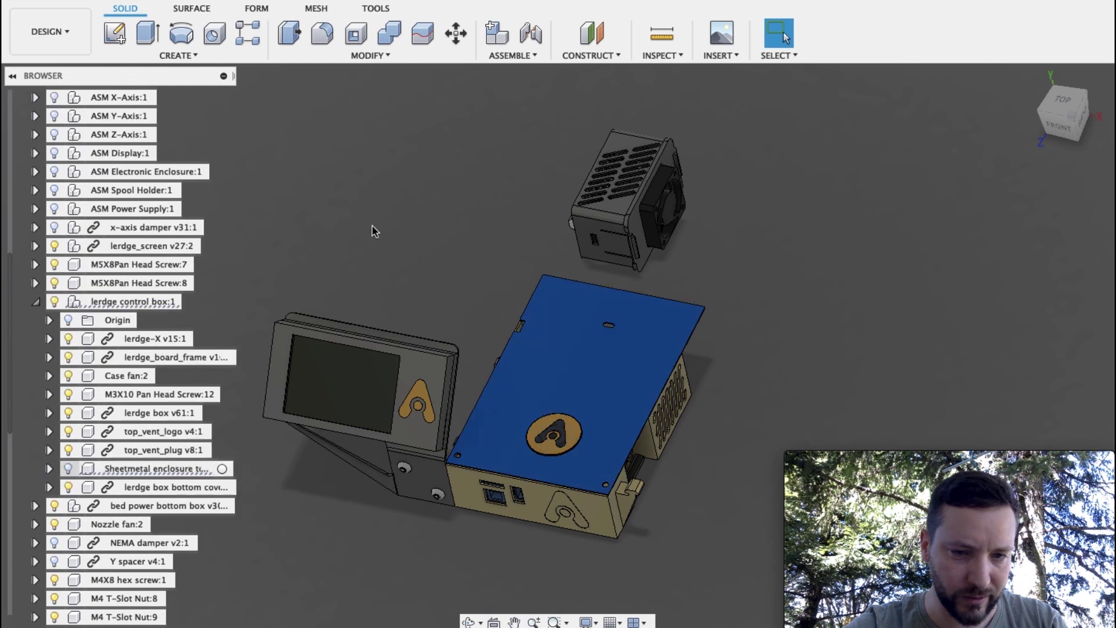
{"action": "mouse_move", "coordinate": [481, 348]}
{"action": "middle_mouse_down", "text": "shift"}
{"action": "mouse_move", "coordinate": [709, 284]}
{"action": "mouse_move", "coordinate": [658, 320]}
{"action": "mouse_move", "coordinate": [671, 347]}
{"action": "middle_mouse_up", "text": "shift"}
{"action": "scroll", "coordinate": [709, 285], "scroll_direction": "up", "scroll_amount": 5}
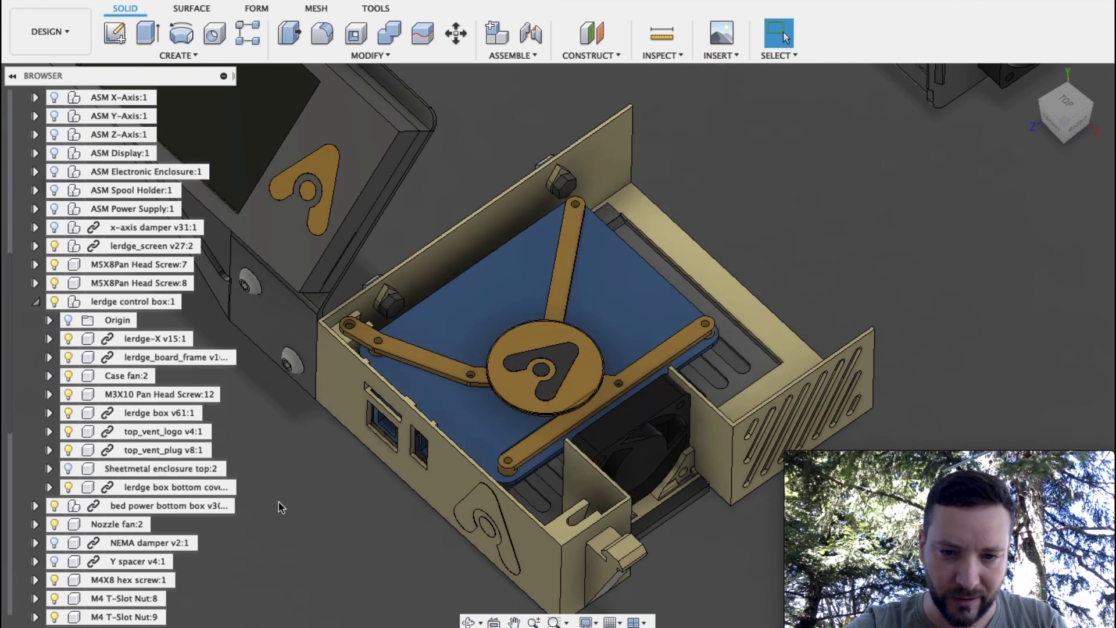
- Preview the hidden enclosure top's position and examine the open control box's board frame, fan and vents from several angles
{"action": "left_click", "coordinate": [121, 470]}
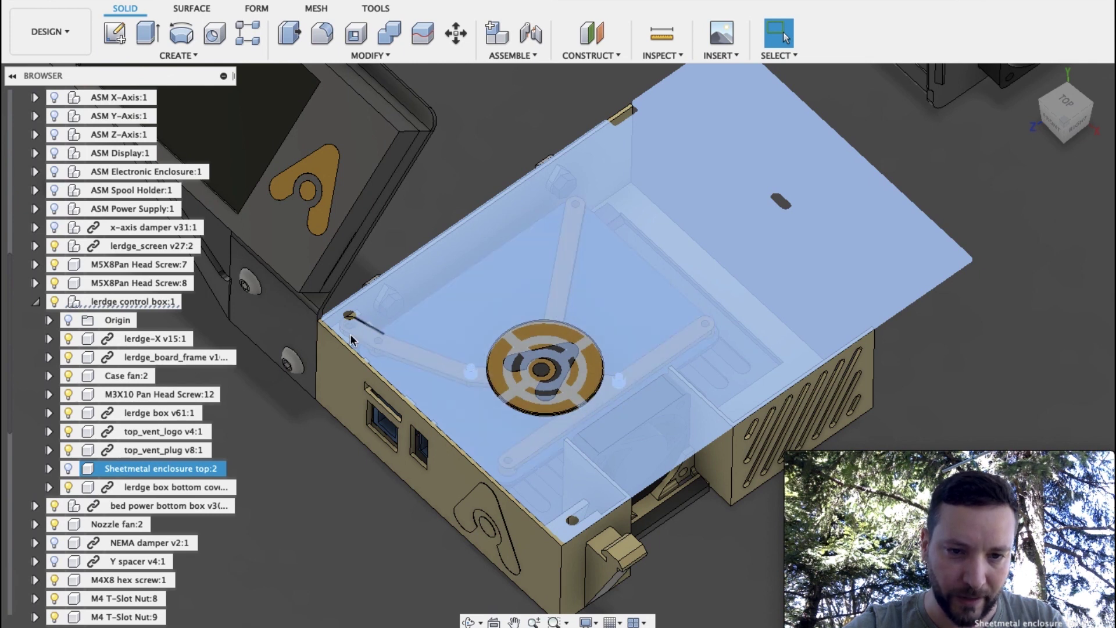
{"action": "left_click", "coordinate": [299, 507]}
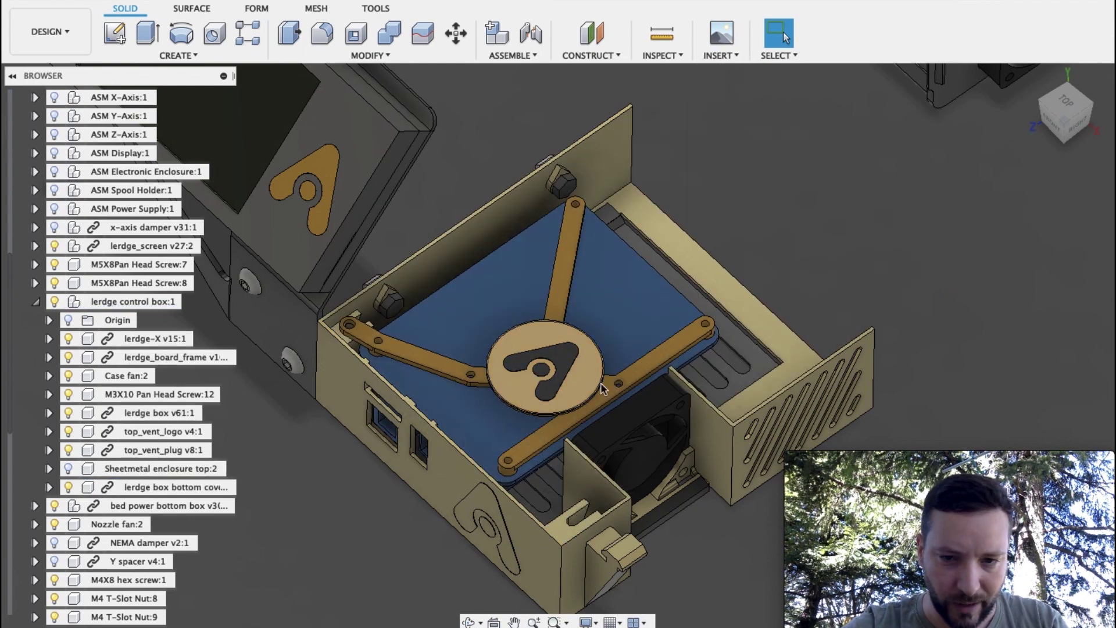
{"action": "middle_click_drag", "start_coordinate": [558, 374], "coordinate": [535, 366], "text": "shift"}
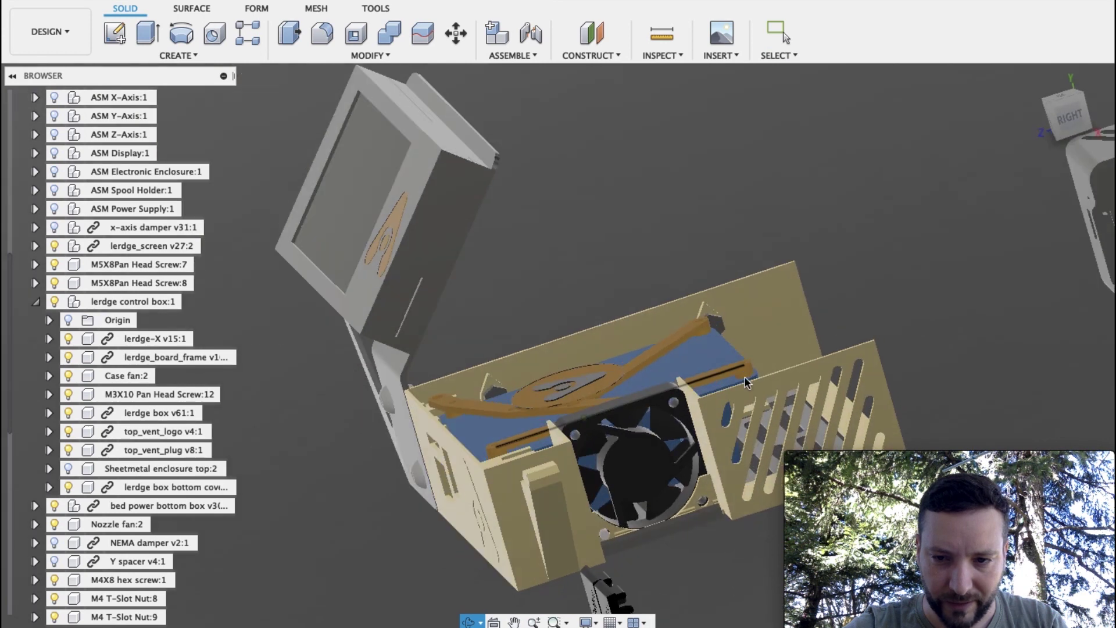
{"action": "middle_click_drag", "start_coordinate": [462, 443], "coordinate": [403, 479], "text": "shift"}
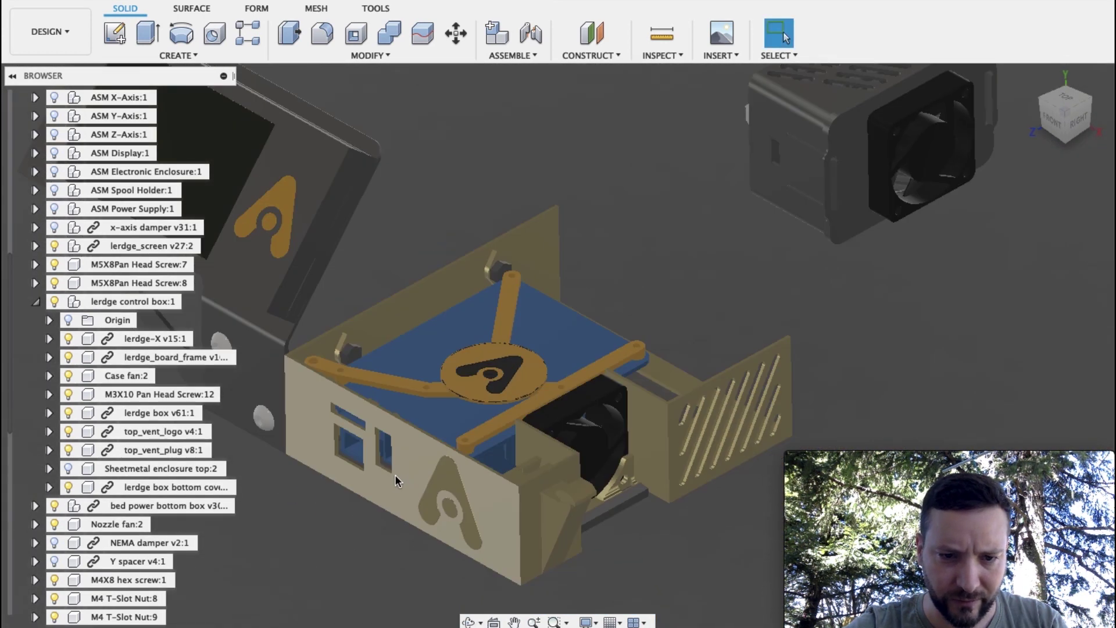
{"action": "scroll", "coordinate": [395, 480], "scroll_direction": "up", "scroll_amount": 2}
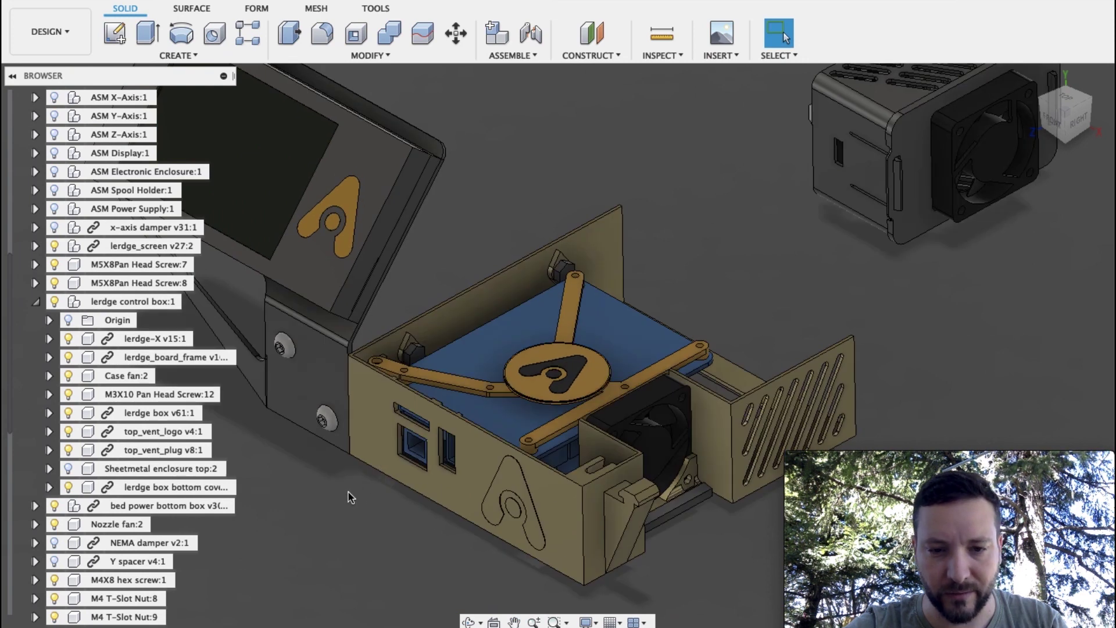
- Examine the open control box's front port cutouts, side clip and fan mount up close
{"action": "middle_click_drag", "start_coordinate": [350, 498], "coordinate": [440, 395], "text": "shift"}
{"action": "scroll", "coordinate": [420, 447], "scroll_direction": "up", "scroll_amount": 2}
{"action": "scroll", "coordinate": [440, 395], "scroll_direction": "up", "scroll_amount": 2}
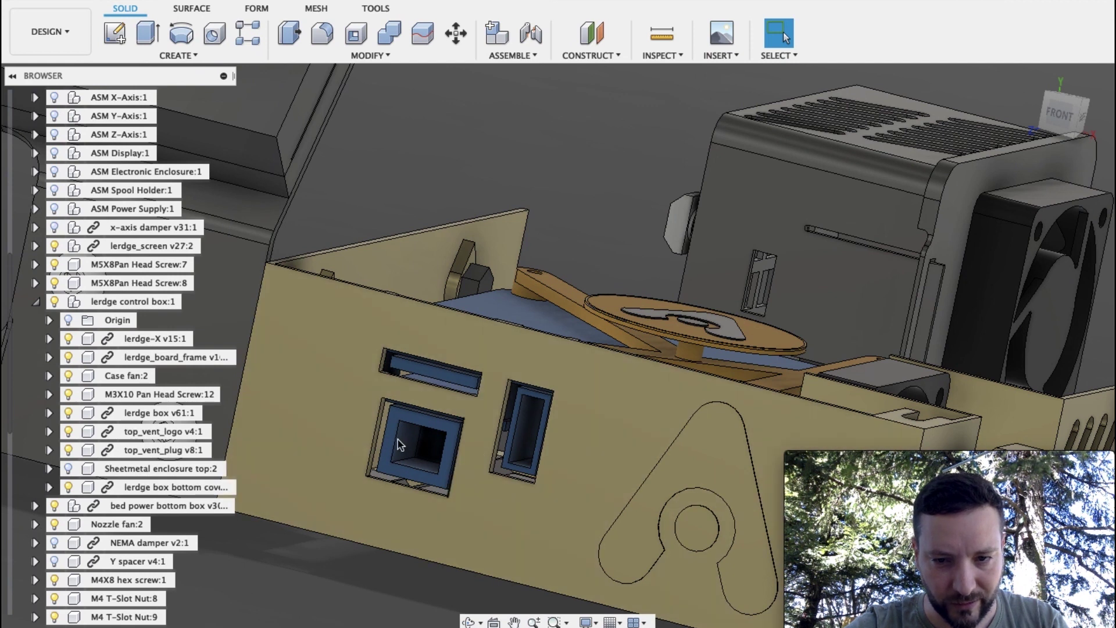
{"action": "scroll", "coordinate": [398, 439], "scroll_direction": "down", "scroll_amount": 3}
{"action": "mouse_move", "coordinate": [498, 439]}
{"action": "middle_mouse_down"}
{"action": "mouse_move", "coordinate": [450, 436]}
{"action": "mouse_move", "coordinate": [486, 447]}
{"action": "middle_mouse_up"}
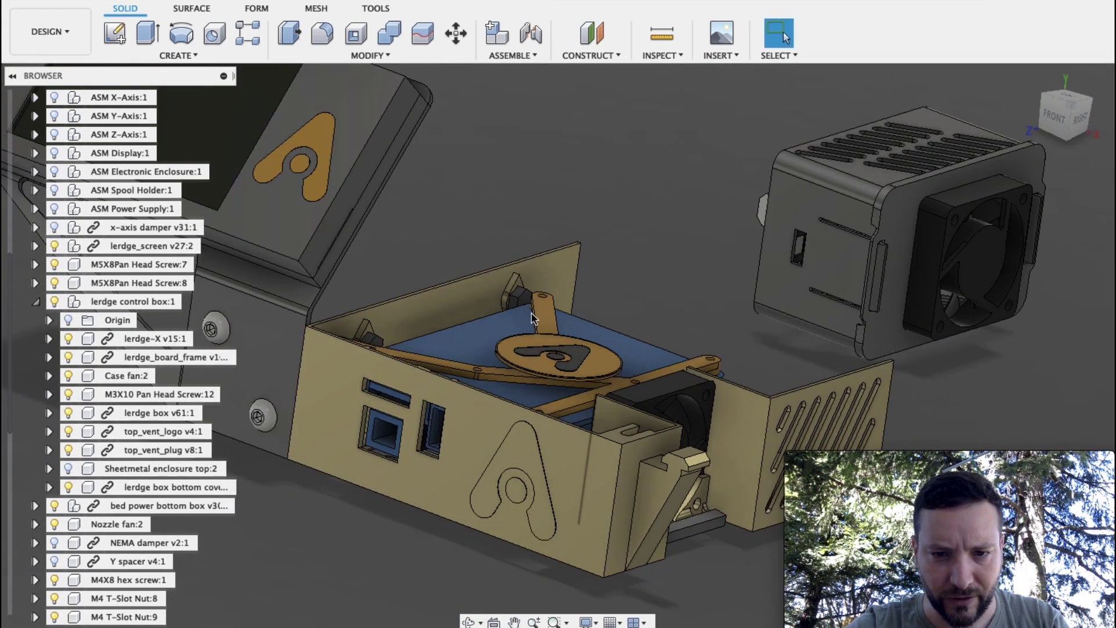
{"action": "scroll", "coordinate": [585, 497], "scroll_direction": "down", "scroll_amount": 3}
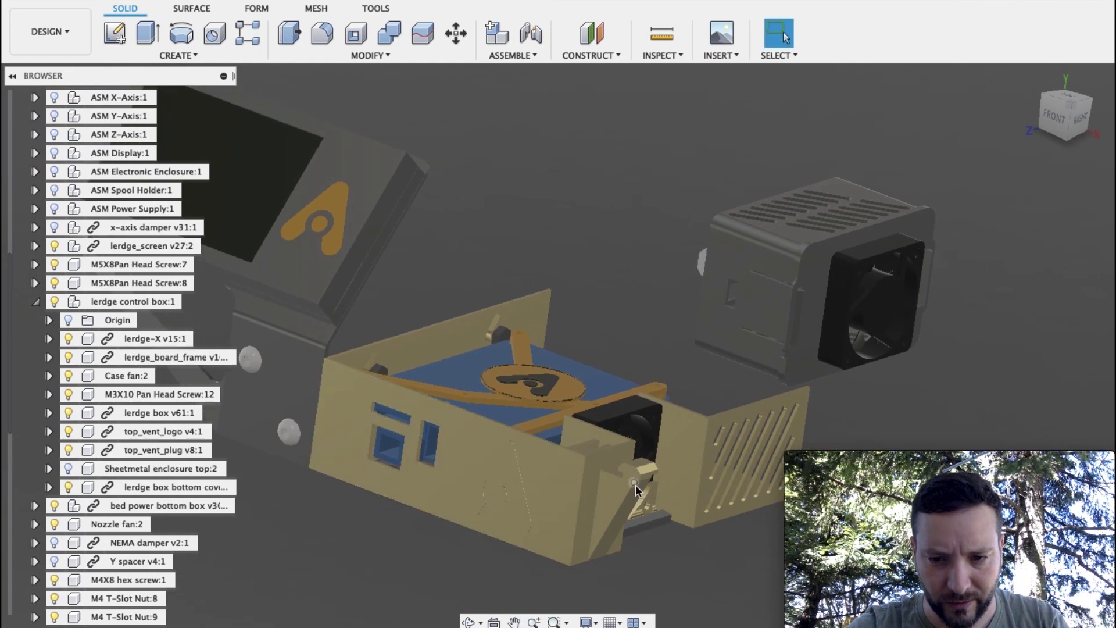
{"action": "scroll", "coordinate": [636, 483], "scroll_direction": "up", "scroll_amount": 3}
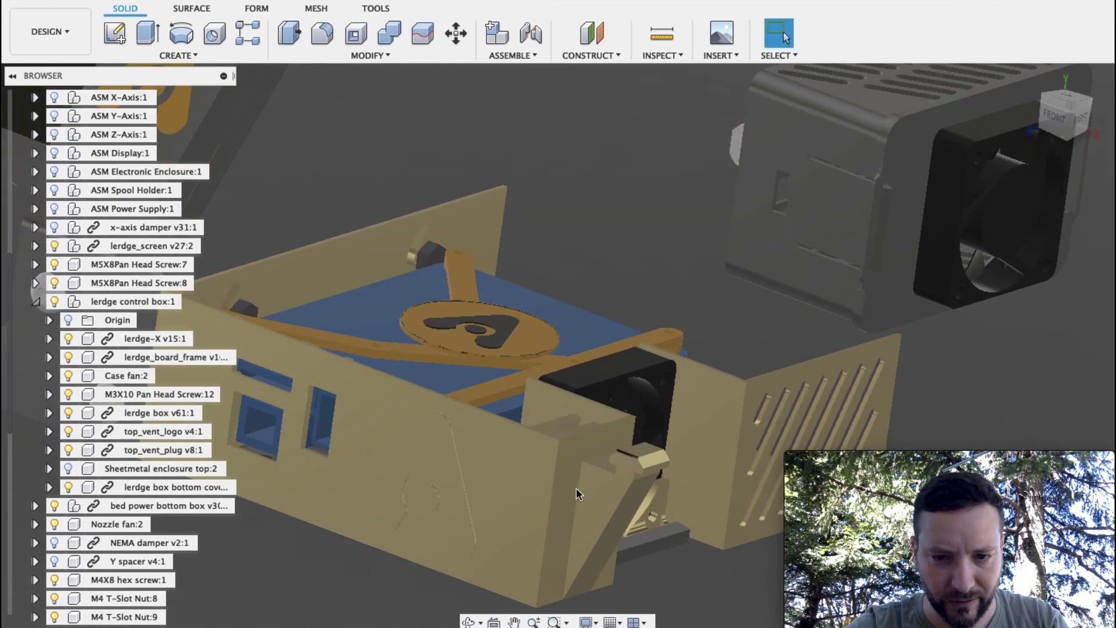
{"action": "scroll", "coordinate": [576, 488], "scroll_direction": "down", "scroll_amount": 3}
{"action": "middle_click_drag", "start_coordinate": [525, 468], "coordinate": [575, 491]}
- Temporarily hide the lerdge box bottom cover to inspect the board's underside components, and show the cover again
{"action": "middle_click_drag", "start_coordinate": [471, 465], "coordinate": [387, 298], "text": "shift"}
{"action": "middle_click_drag", "start_coordinate": [427, 266], "coordinate": [572, 379], "text": "shift"}
{"action": "scroll", "coordinate": [572, 379], "scroll_direction": "up", "scroll_amount": 5}
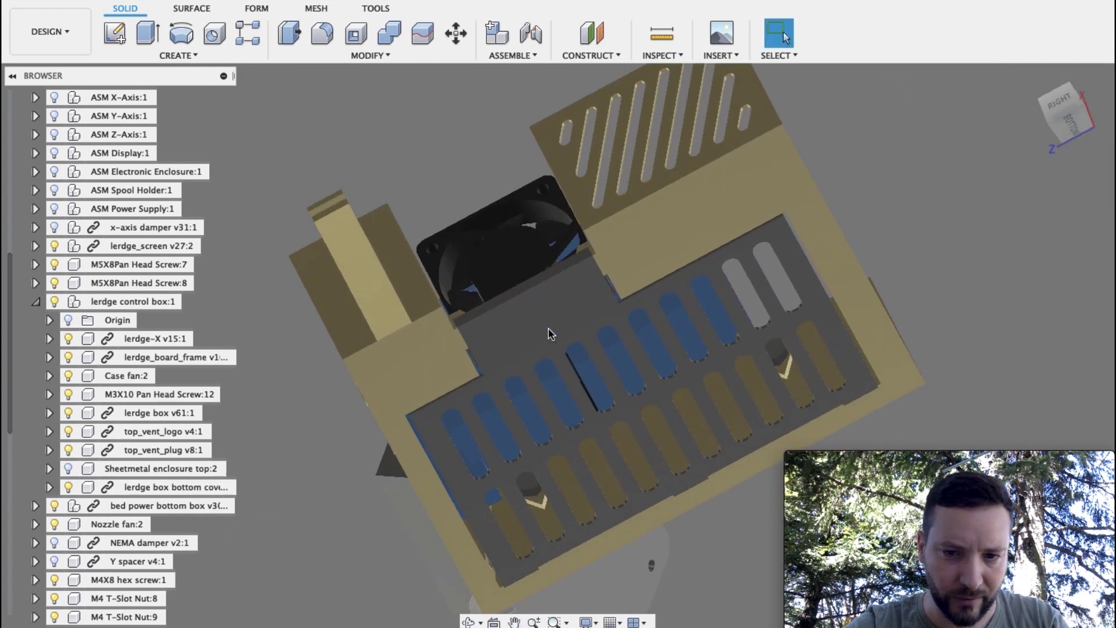
{"action": "left_click", "coordinate": [155, 485]}
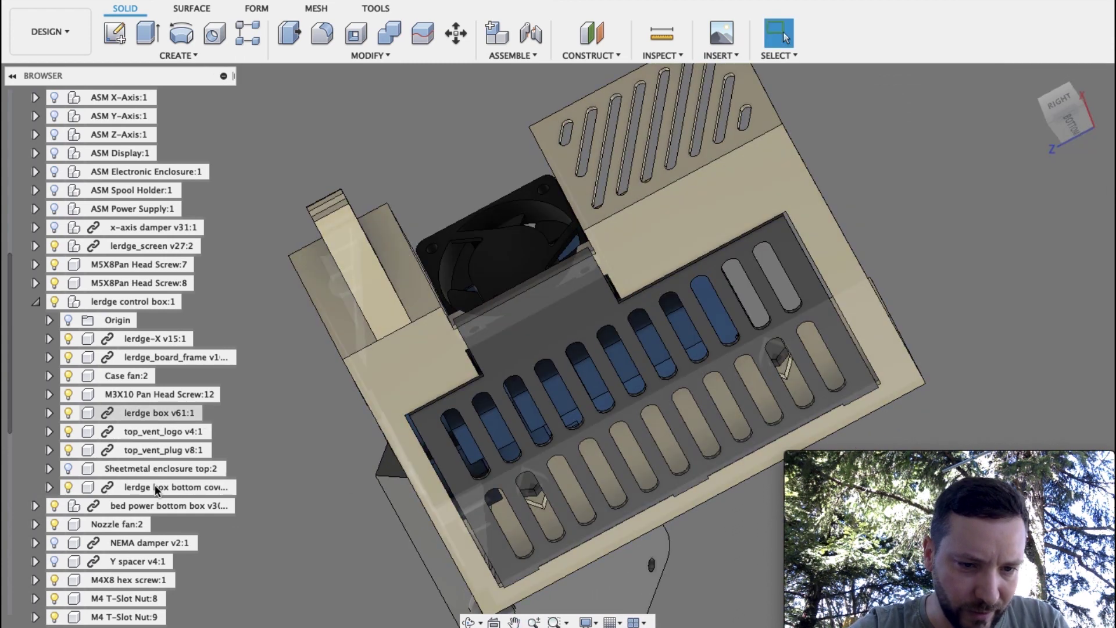
{"action": "left_click", "coordinate": [68, 487]}
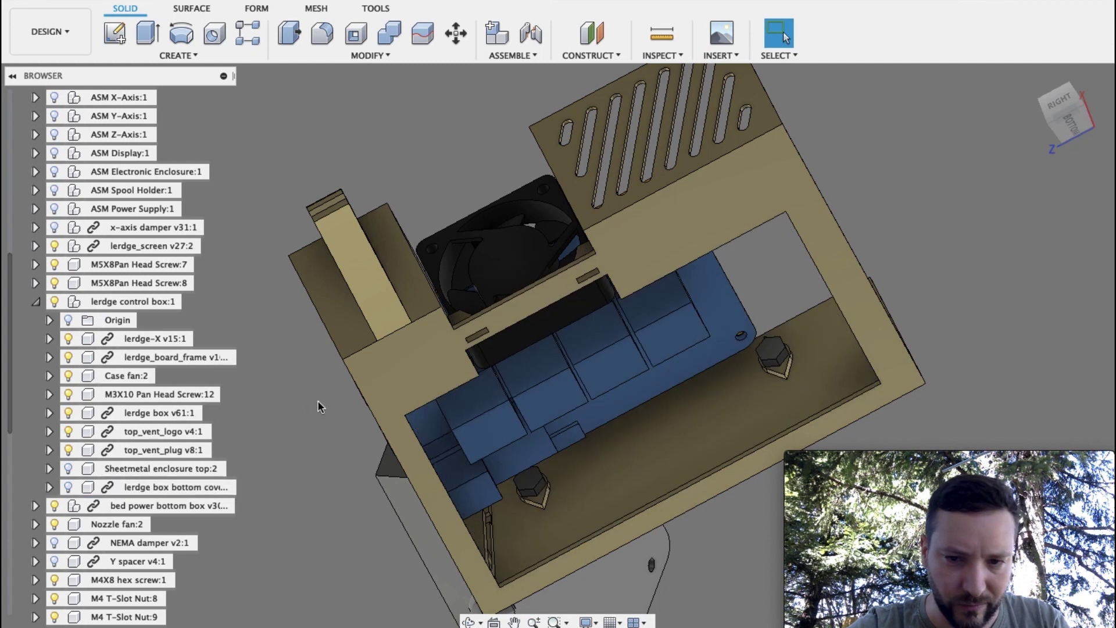
{"action": "mouse_move", "coordinate": [373, 362]}
{"action": "middle_mouse_down", "text": "shift"}
{"action": "mouse_move", "coordinate": [360, 331]}
{"action": "mouse_move", "coordinate": [375, 343]}
{"action": "mouse_move", "coordinate": [448, 350]}
{"action": "mouse_move", "coordinate": [385, 279]}
{"action": "mouse_move", "coordinate": [421, 327]}
{"action": "mouse_move", "coordinate": [415, 308]}
{"action": "middle_mouse_up", "text": "shift"}
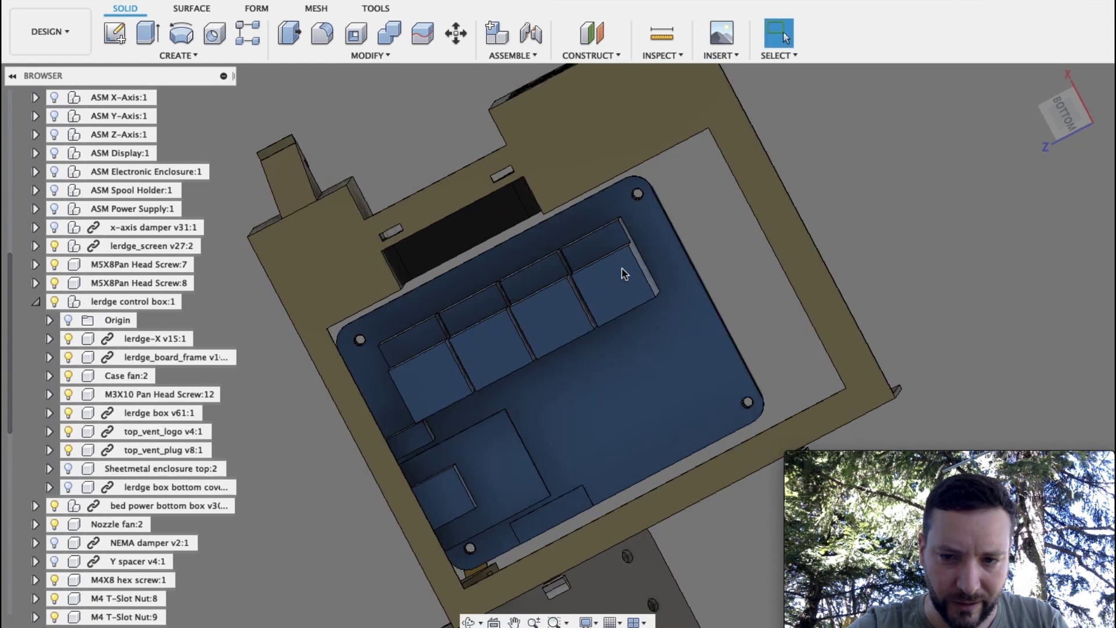
{"action": "mouse_move", "coordinate": [453, 265]}
{"action": "middle_mouse_down", "text": "shift"}
{"action": "mouse_move", "coordinate": [470, 251]}
{"action": "mouse_move", "coordinate": [462, 257]}
{"action": "mouse_move", "coordinate": [521, 334]}
{"action": "mouse_move", "coordinate": [508, 321]}
{"action": "middle_mouse_up", "text": "shift"}
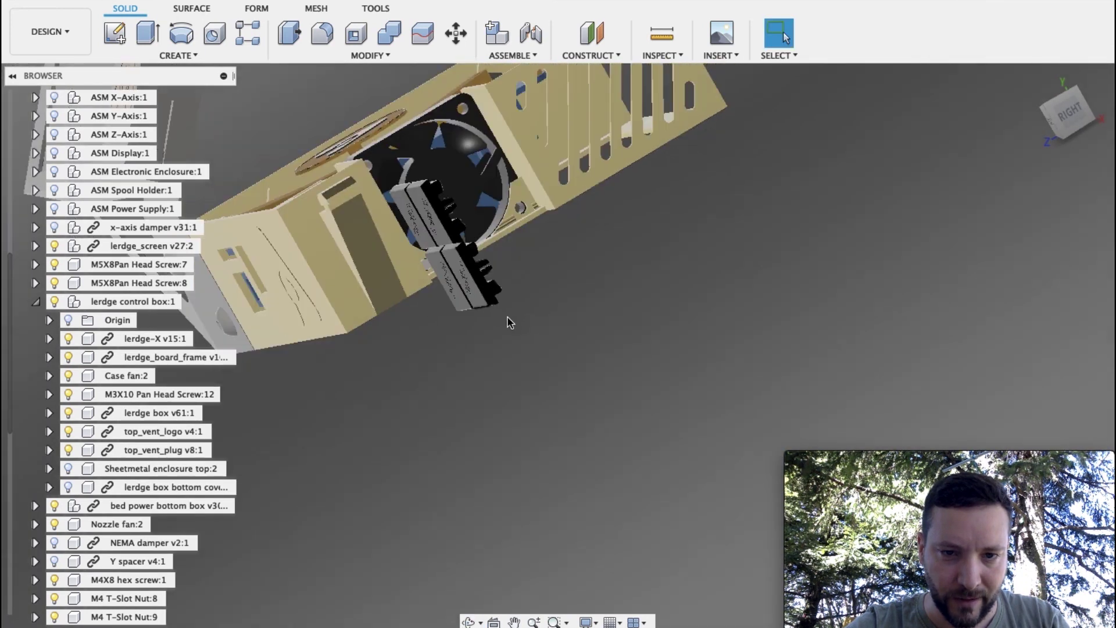
{"action": "middle_click_drag", "start_coordinate": [456, 241], "coordinate": [491, 324]}
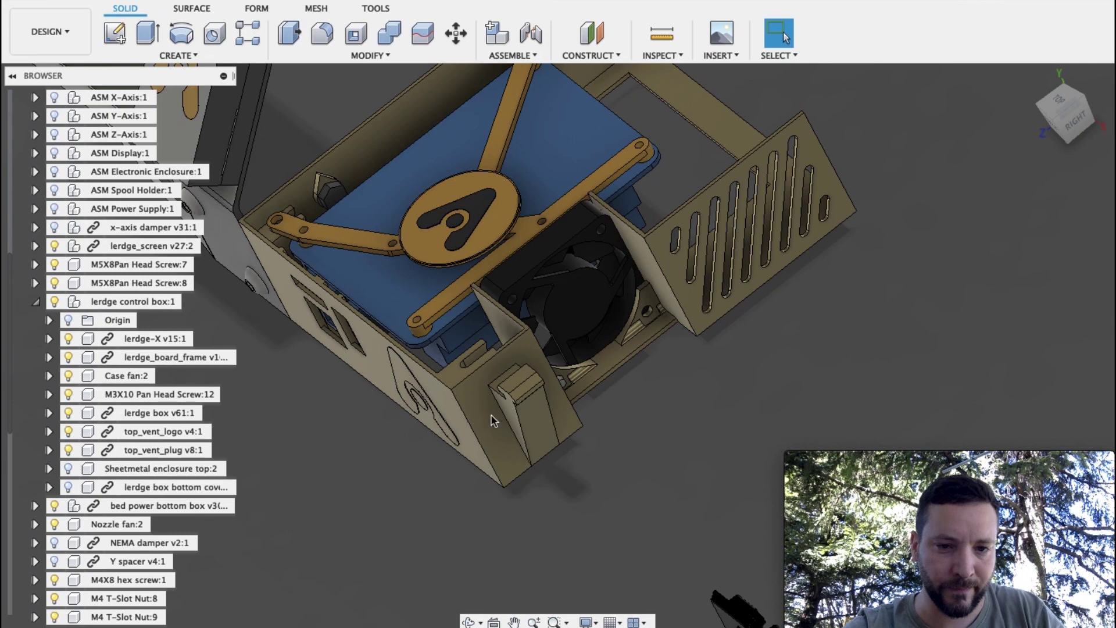
{"action": "left_click", "coordinate": [68, 487]}
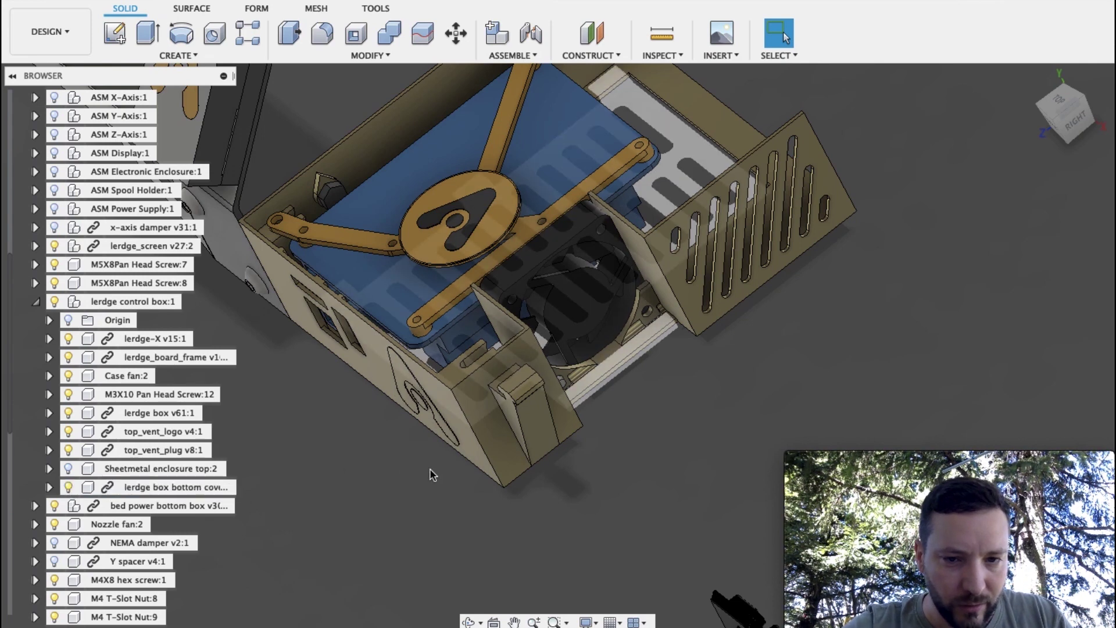
- Open the linked lerdge box v61 component as its own design
{"action": "left_click", "coordinate": [488, 422]}
{"action": "right_click", "coordinate": [147, 414]}
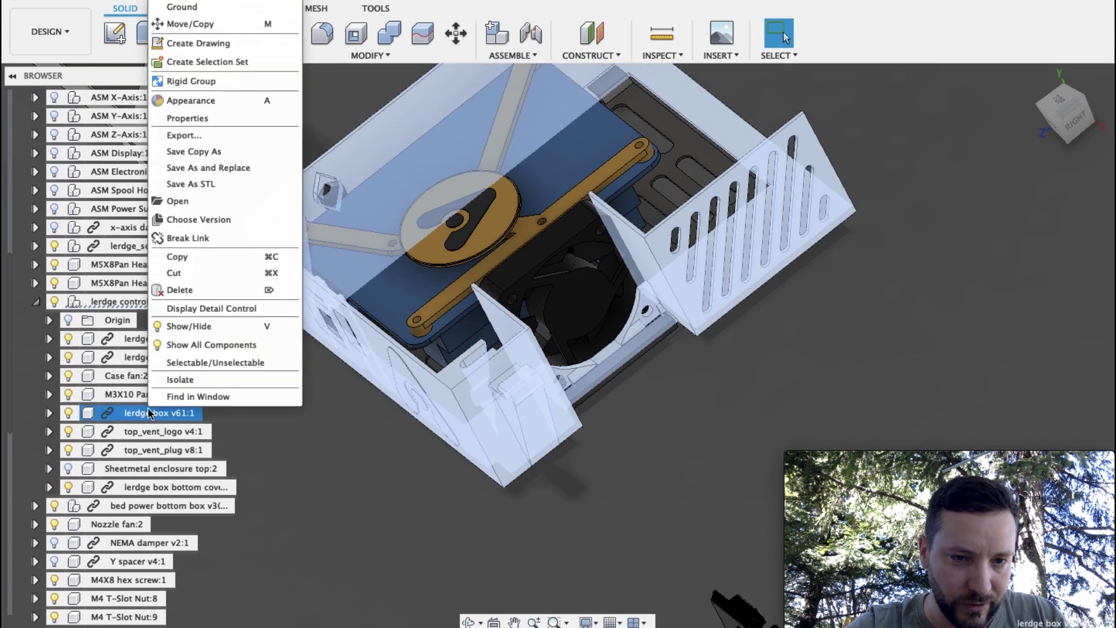
{"action": "left_click", "coordinate": [196, 204]}
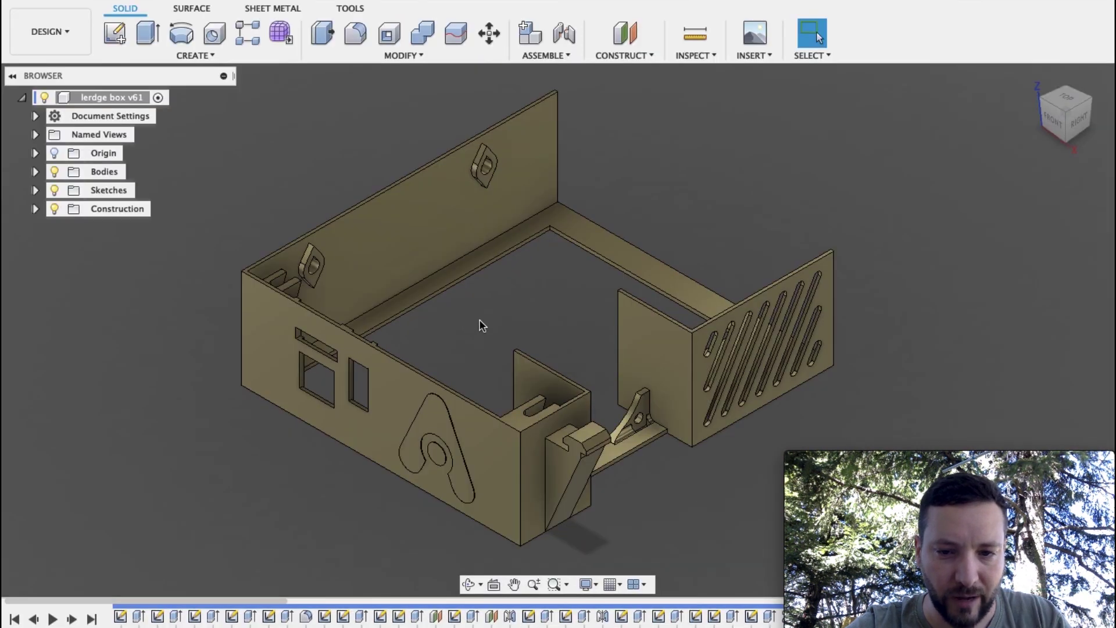
- Examine the lerdge box's corner brackets, teardrop screw mounts and port cutouts from inside and outside
{"action": "middle_click_drag", "start_coordinate": [479, 319], "coordinate": [349, 303]}
{"action": "middle_click_drag", "start_coordinate": [466, 294], "coordinate": [616, 209], "text": "shift"}
{"action": "scroll", "coordinate": [618, 196], "scroll_direction": "up", "scroll_amount": 3}
{"action": "scroll", "coordinate": [620, 200], "scroll_direction": "up", "scroll_amount": 2}
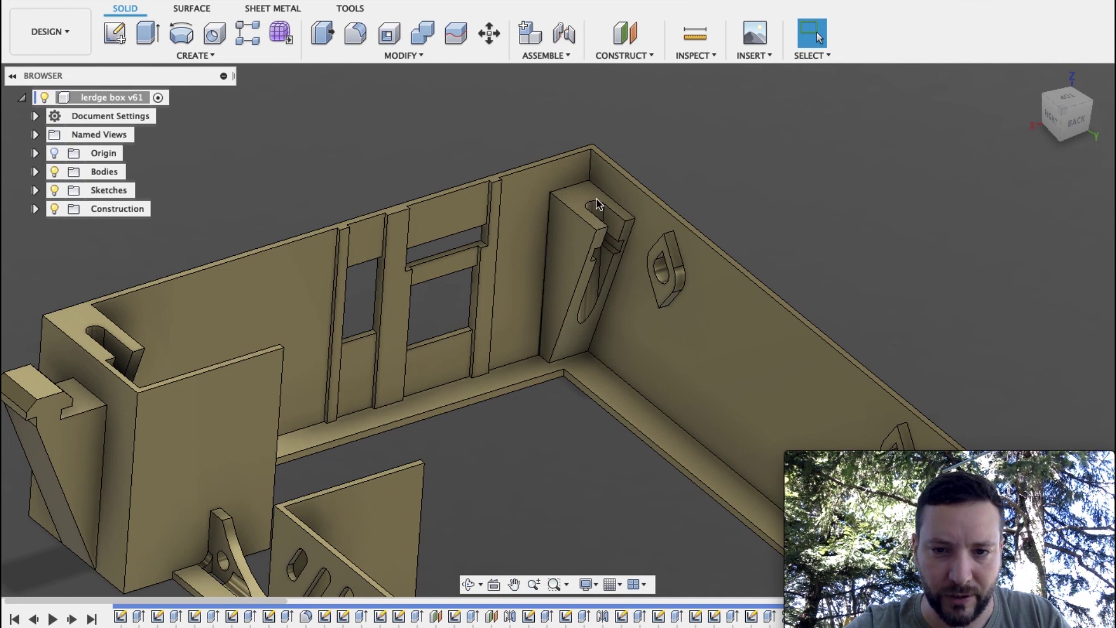
{"action": "scroll", "coordinate": [598, 205], "scroll_direction": "up", "scroll_amount": 2}
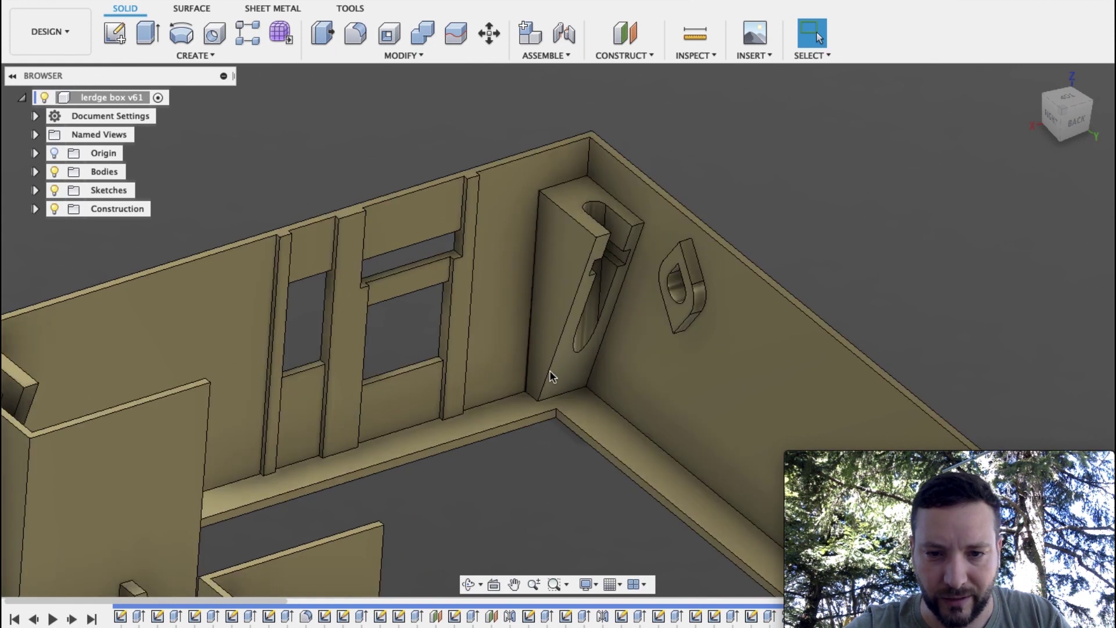
{"action": "middle_click_drag", "start_coordinate": [567, 296], "coordinate": [664, 229], "text": "shift"}
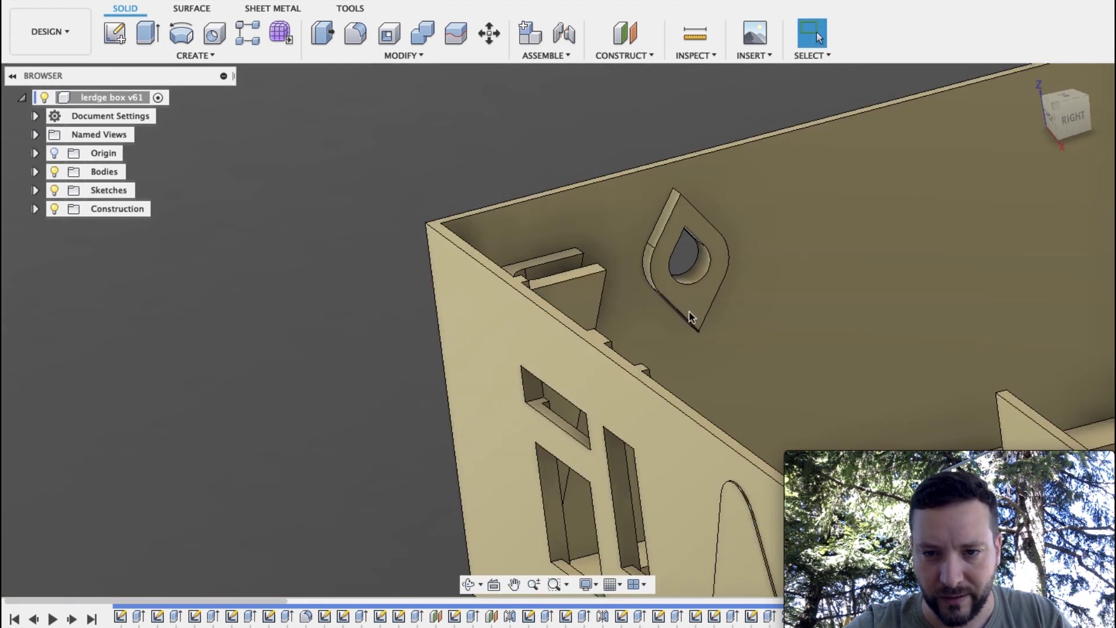
{"action": "middle_click_drag", "start_coordinate": [694, 284], "coordinate": [700, 288], "text": "shift"}
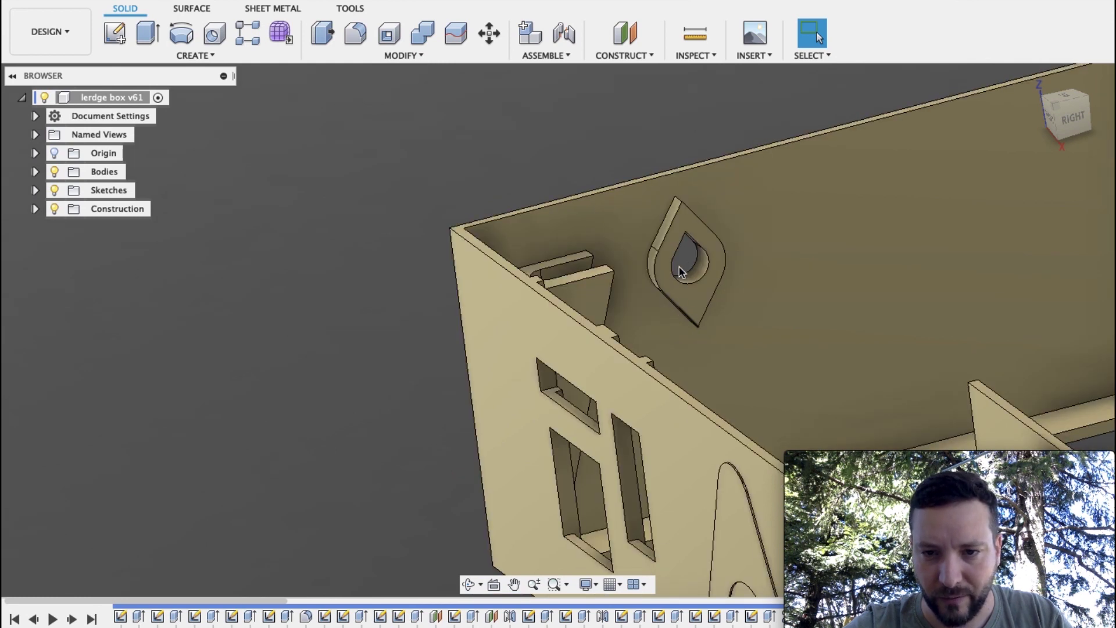
{"action": "scroll", "coordinate": [675, 259], "scroll_direction": "down", "scroll_amount": 3}
{"action": "middle_click_drag", "start_coordinate": [865, 383], "coordinate": [370, 308]}
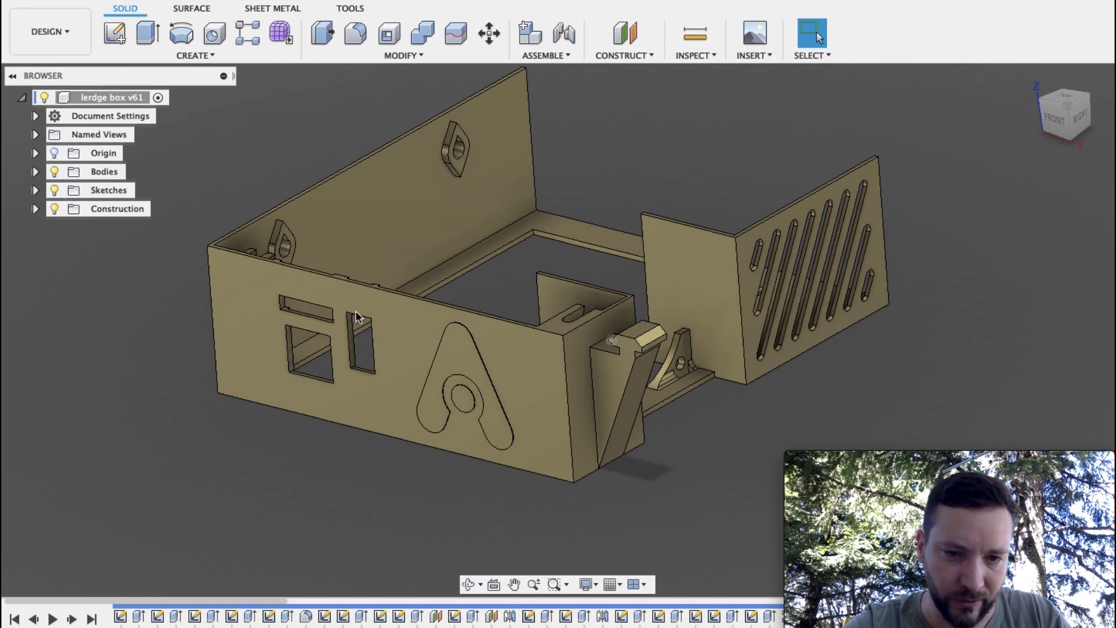
{"action": "middle_click_drag", "start_coordinate": [339, 302], "coordinate": [504, 198], "text": "shift"}
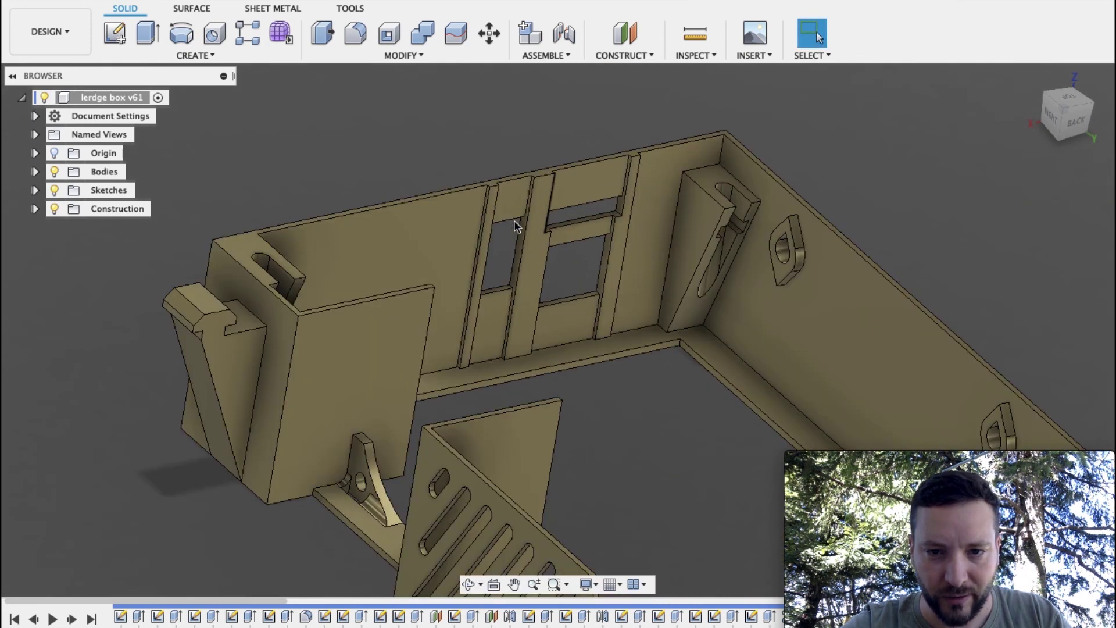
{"action": "middle_click_drag", "start_coordinate": [493, 308], "coordinate": [552, 243], "text": "shift"}
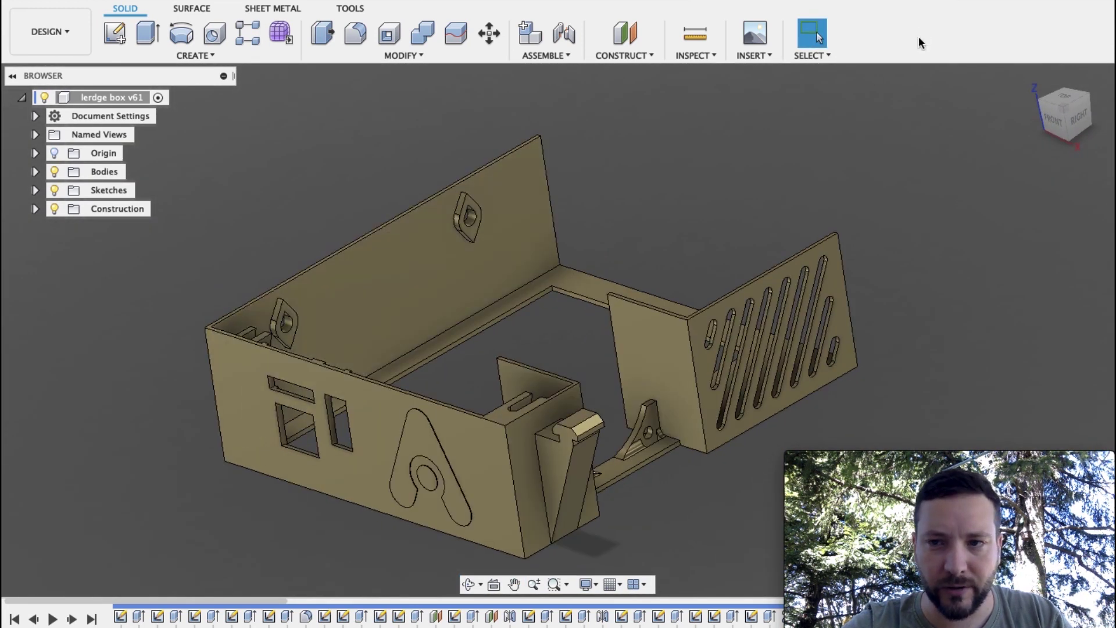
- Switch back to the ADDER v69 assembly and hide the top_vent_logo v4:1 and top_vent_plug v8:1 components
{"action": "left_click", "coordinate": [340, 1]}
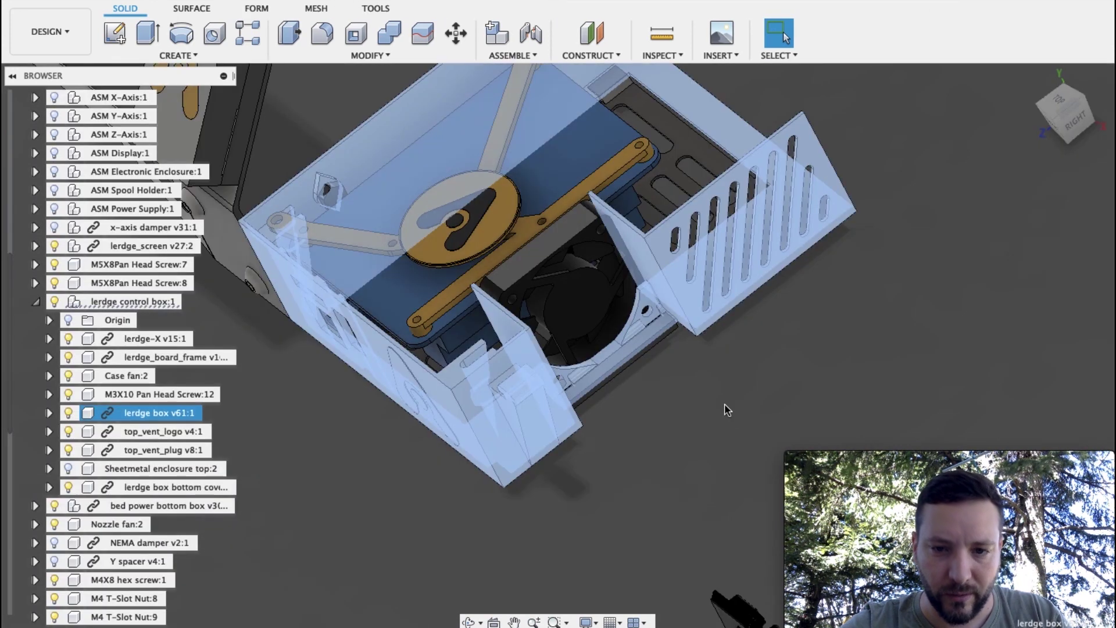
{"action": "left_click", "coordinate": [655, 388]}
{"action": "middle_click_drag", "start_coordinate": [655, 388], "coordinate": [750, 401]}
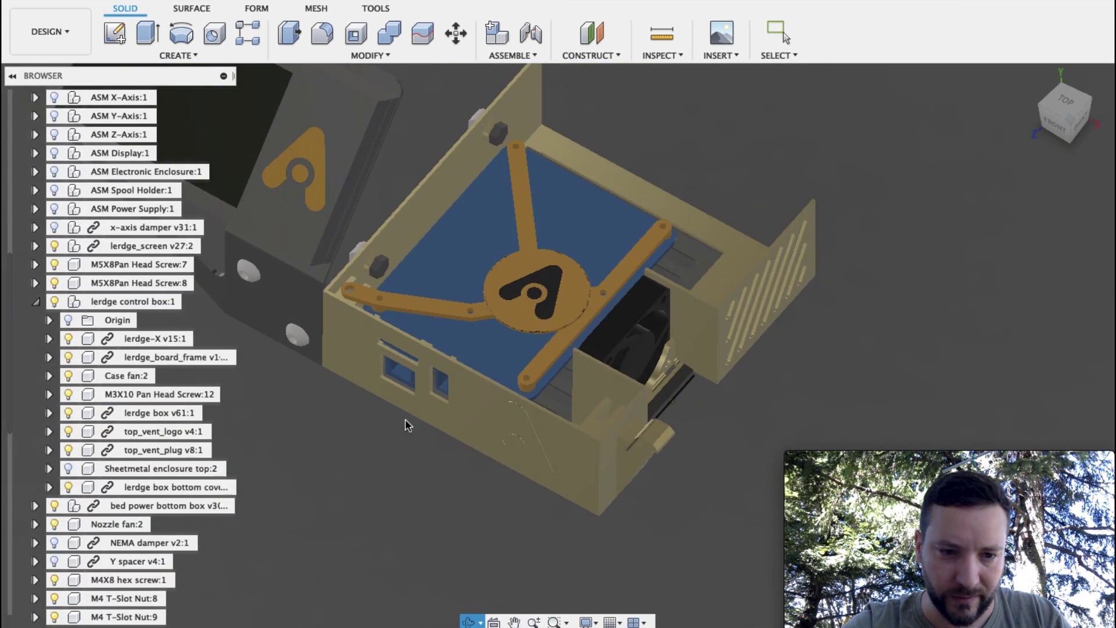
{"action": "left_click", "coordinate": [157, 432]}
{"action": "left_click", "coordinate": [68, 431]}
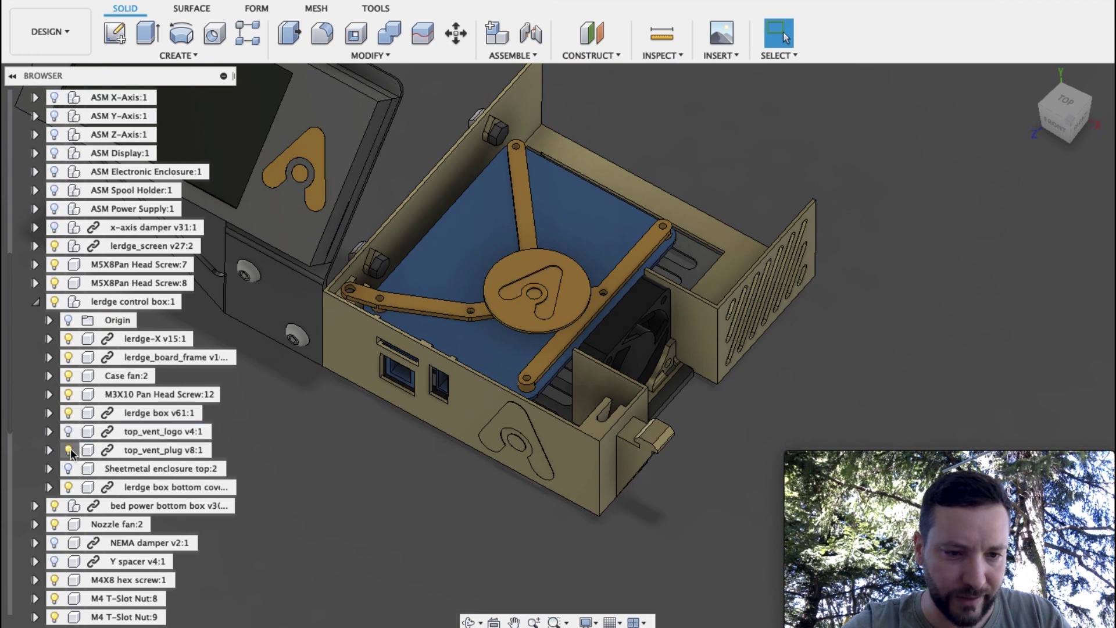
{"action": "left_click", "coordinate": [71, 451]}
{"action": "left_click", "coordinate": [69, 451]}
- Hide the lerdge_board_frame and lerdge-X v15:1 components to expose the slotted bottom cover inside the control box
{"action": "middle_click_drag", "start_coordinate": [552, 286], "coordinate": [532, 294], "text": "shift"}
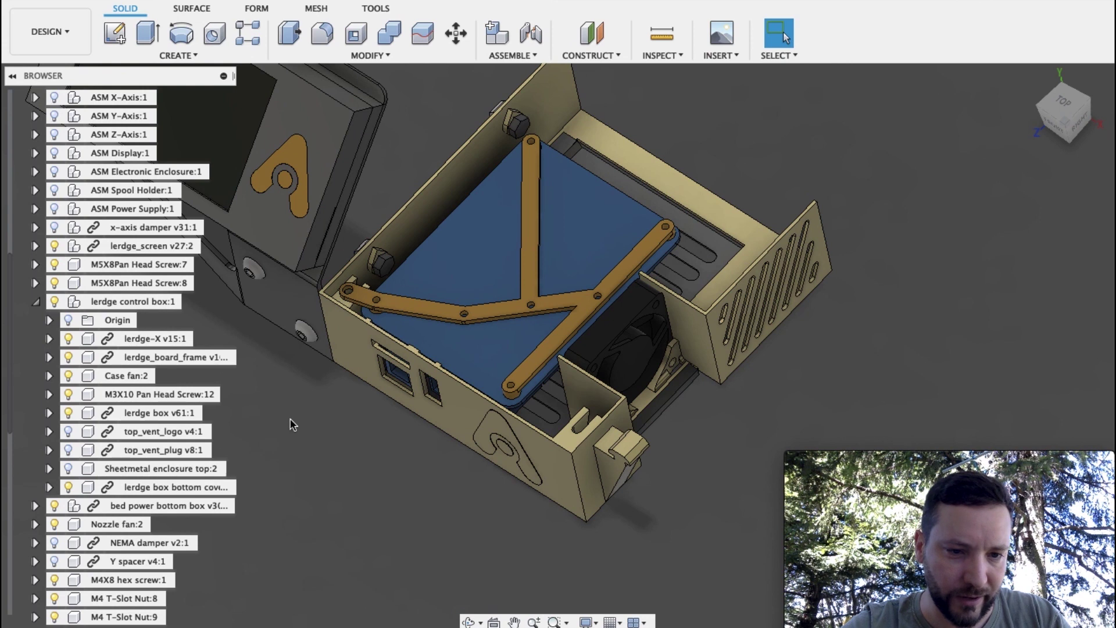
{"action": "left_click", "coordinate": [71, 359]}
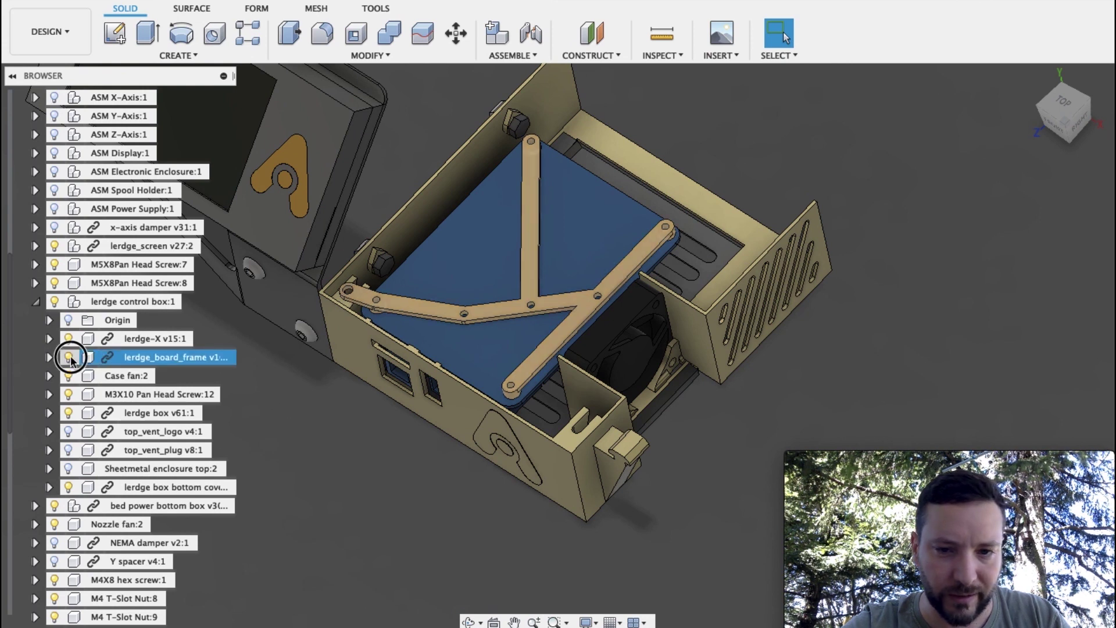
{"action": "left_click", "coordinate": [70, 358]}
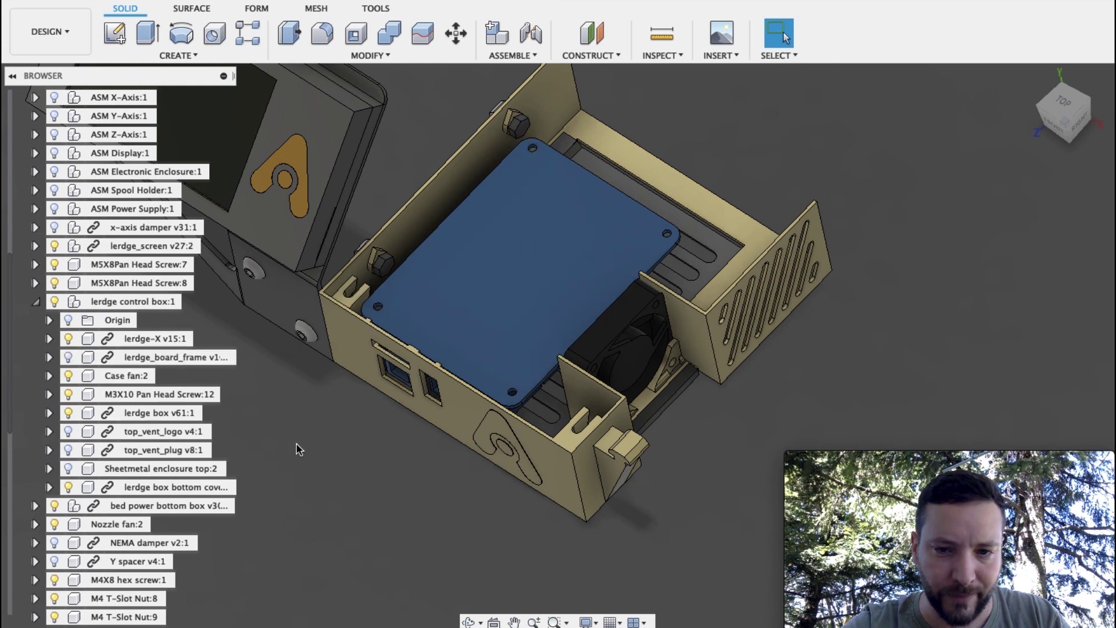
{"action": "left_click", "coordinate": [69, 339]}
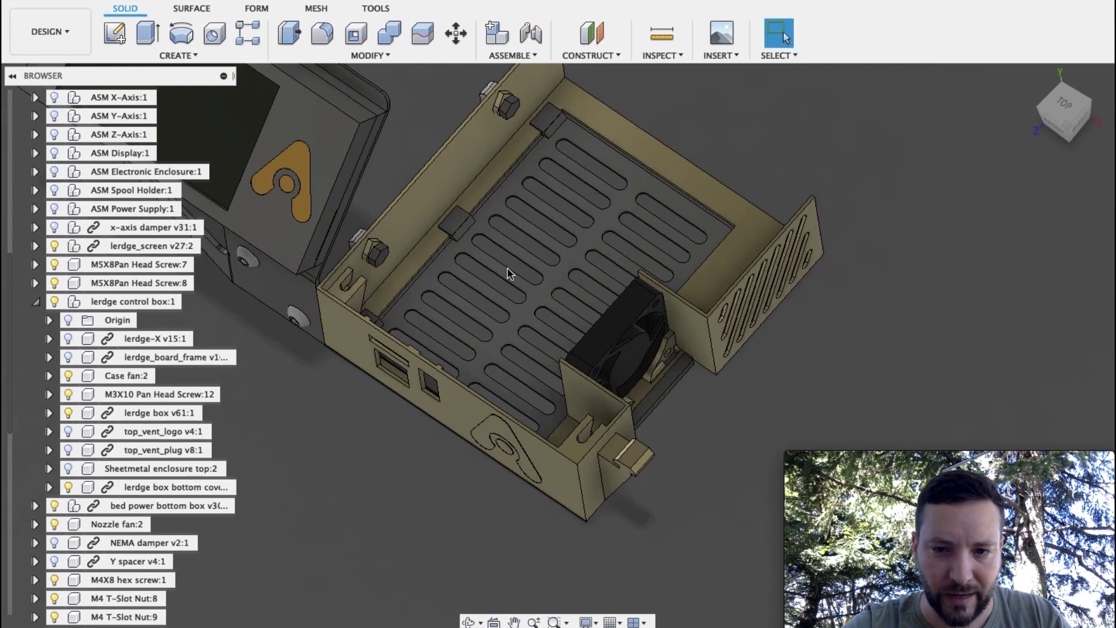
{"action": "scroll", "coordinate": [587, 268], "scroll_direction": "up", "scroll_amount": 2}
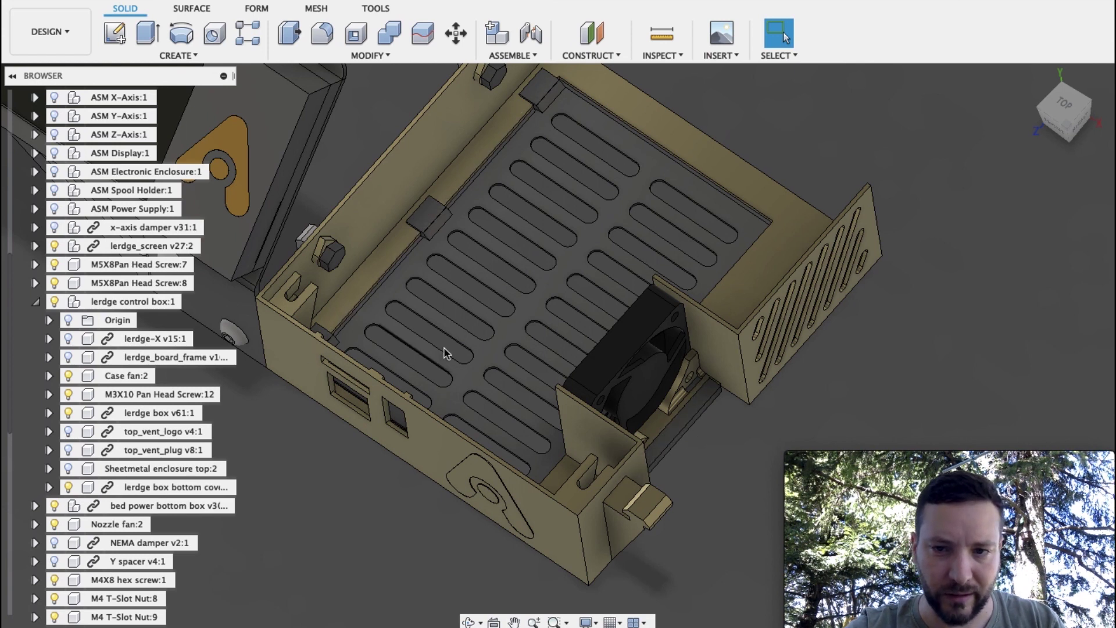
{"action": "scroll", "coordinate": [443, 348], "scroll_direction": "down", "scroll_amount": 2}
{"action": "middle_click_drag", "start_coordinate": [465, 324], "coordinate": [543, 347]}
{"action": "scroll", "coordinate": [533, 361], "scroll_direction": "down", "scroll_amount": 3}
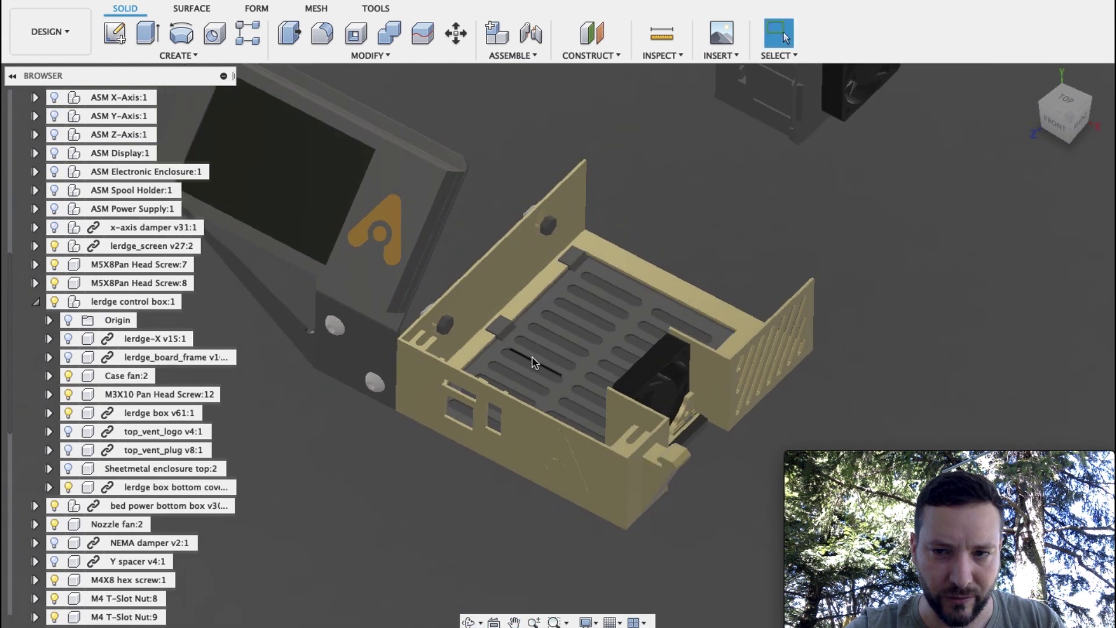
- Collapse the lerdge control box component and open the linked bed power bottom box as its own design
{"action": "middle_click_drag", "start_coordinate": [702, 228], "coordinate": [704, 297]}
{"action": "scroll", "coordinate": [704, 297], "scroll_direction": "up", "scroll_amount": 1}
{"action": "scroll", "coordinate": [796, 144], "scroll_direction": "up", "scroll_amount": 5}
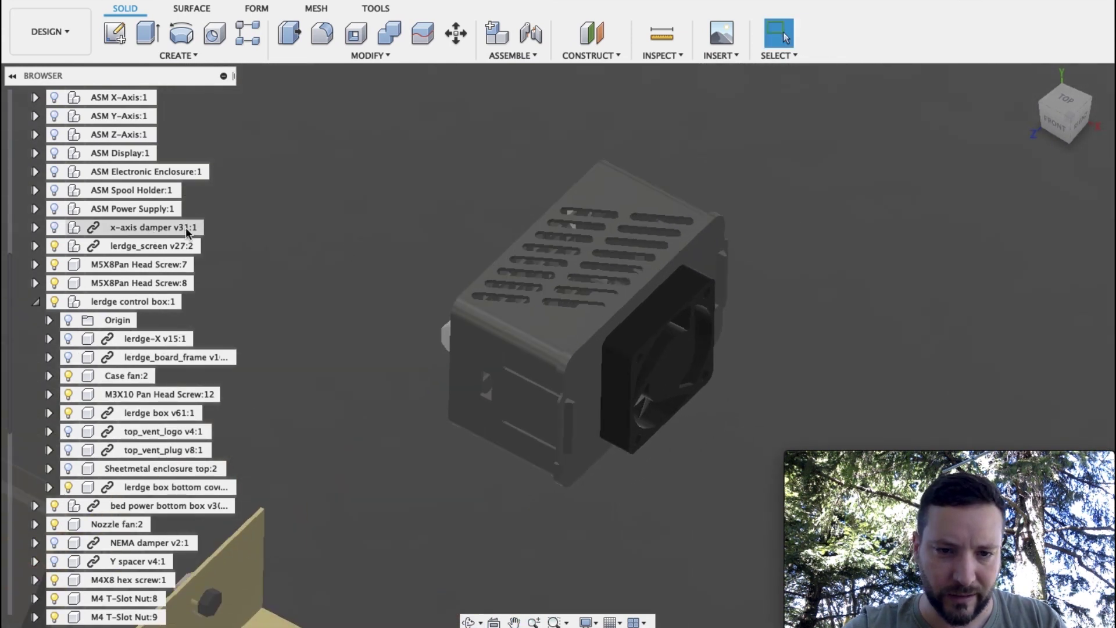
{"action": "scroll", "coordinate": [365, 304], "scroll_direction": "up", "scroll_amount": 2}
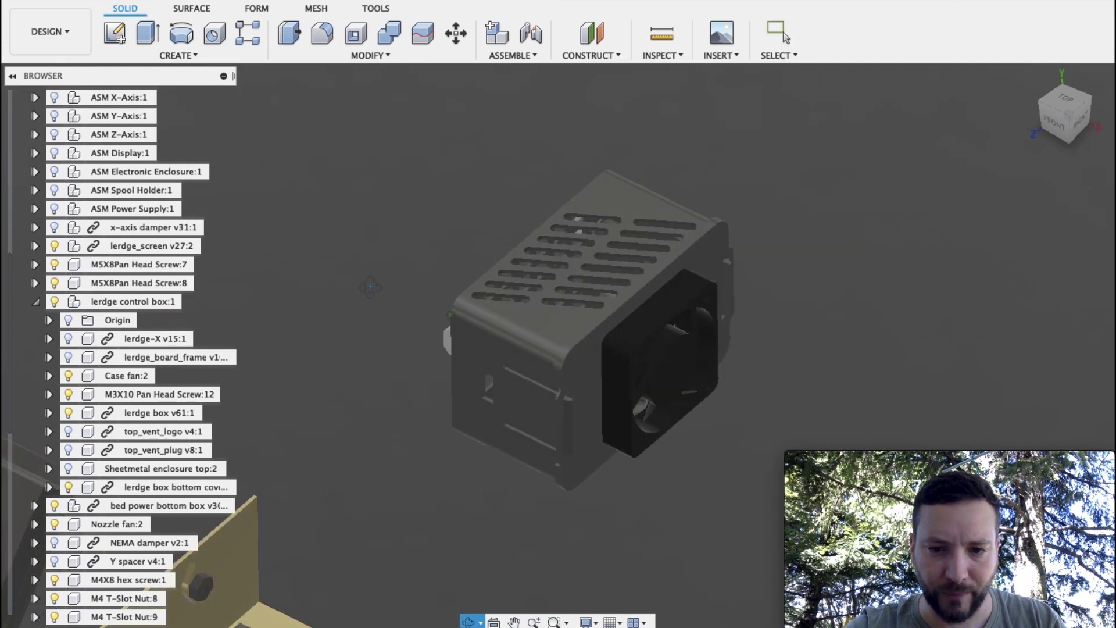
{"action": "middle_click_drag", "start_coordinate": [378, 302], "coordinate": [339, 299]}
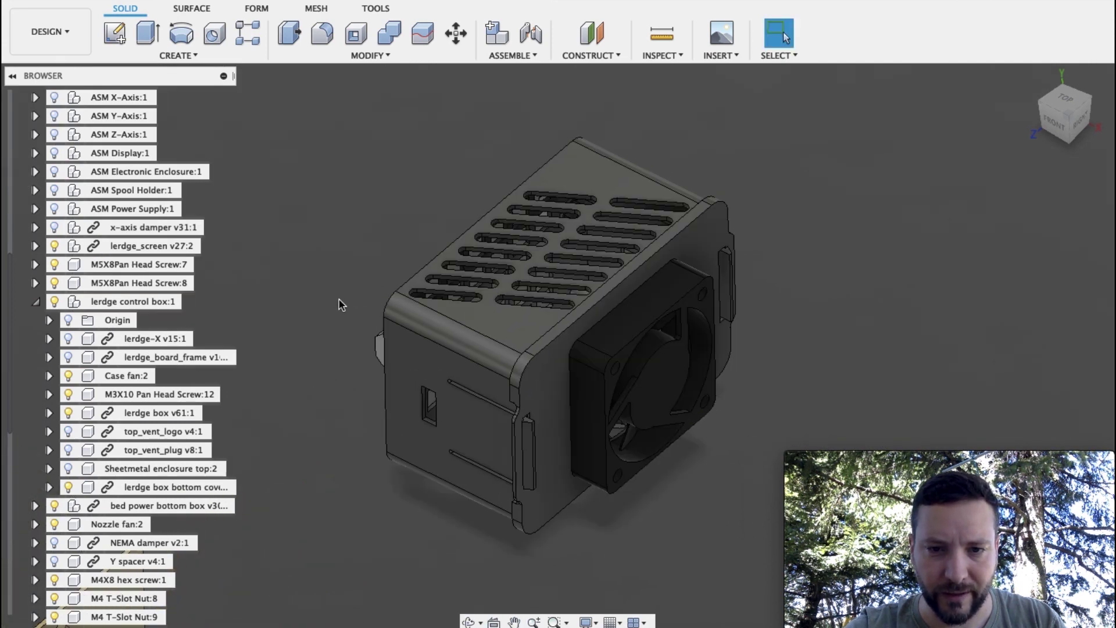
{"action": "left_click", "coordinate": [36, 302]}
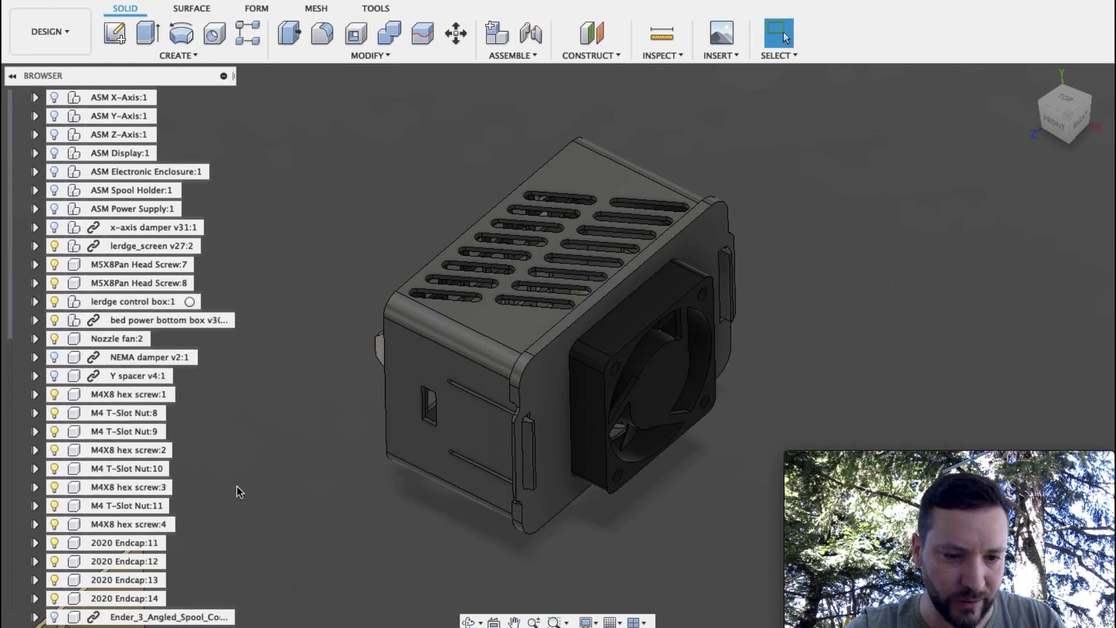
{"action": "left_click", "coordinate": [473, 345]}
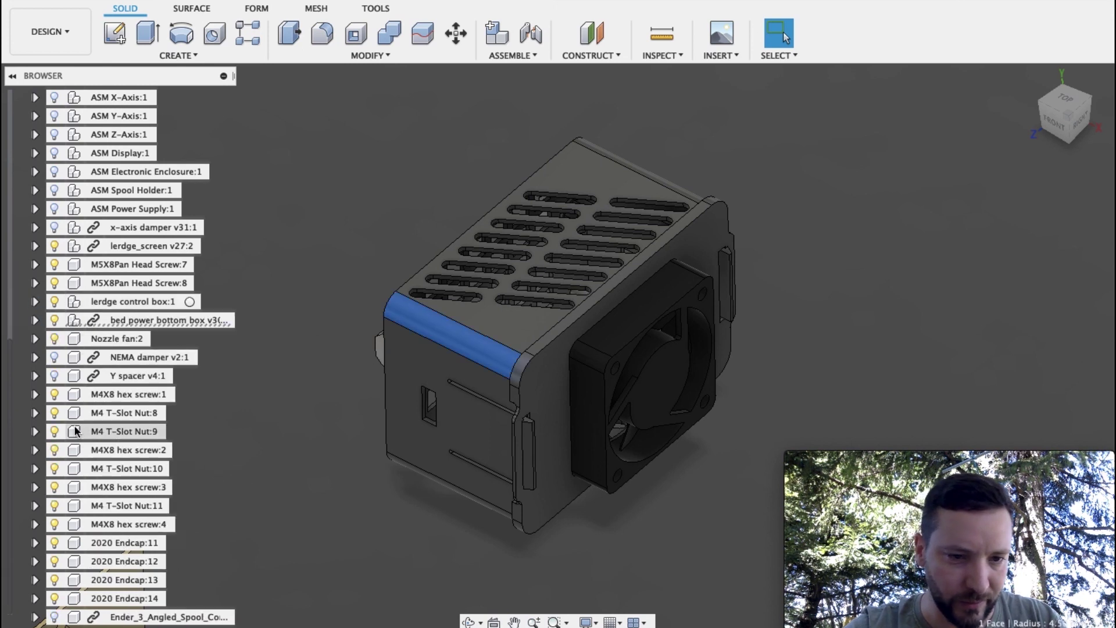
{"action": "right_click", "coordinate": [121, 323]}
{"action": "left_click", "coordinate": [220, 165]}
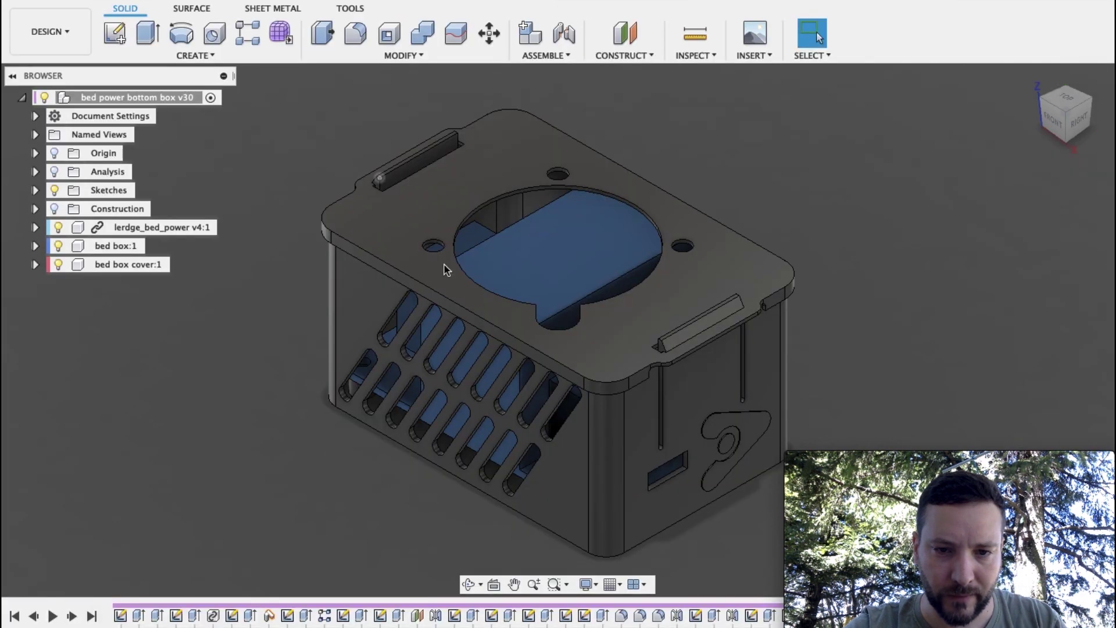
- Hide the bed box cover and the bed box to expose the lerdge_bed_power board model
{"action": "middle_click_drag", "start_coordinate": [533, 237], "coordinate": [154, 223], "text": "shift"}
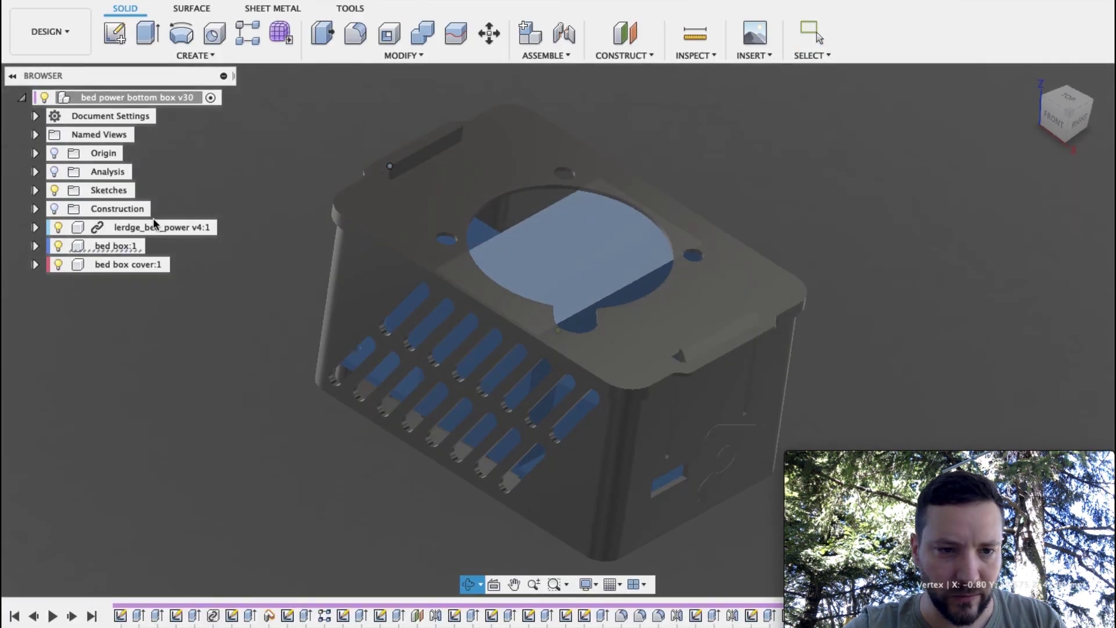
{"action": "left_click", "coordinate": [58, 264]}
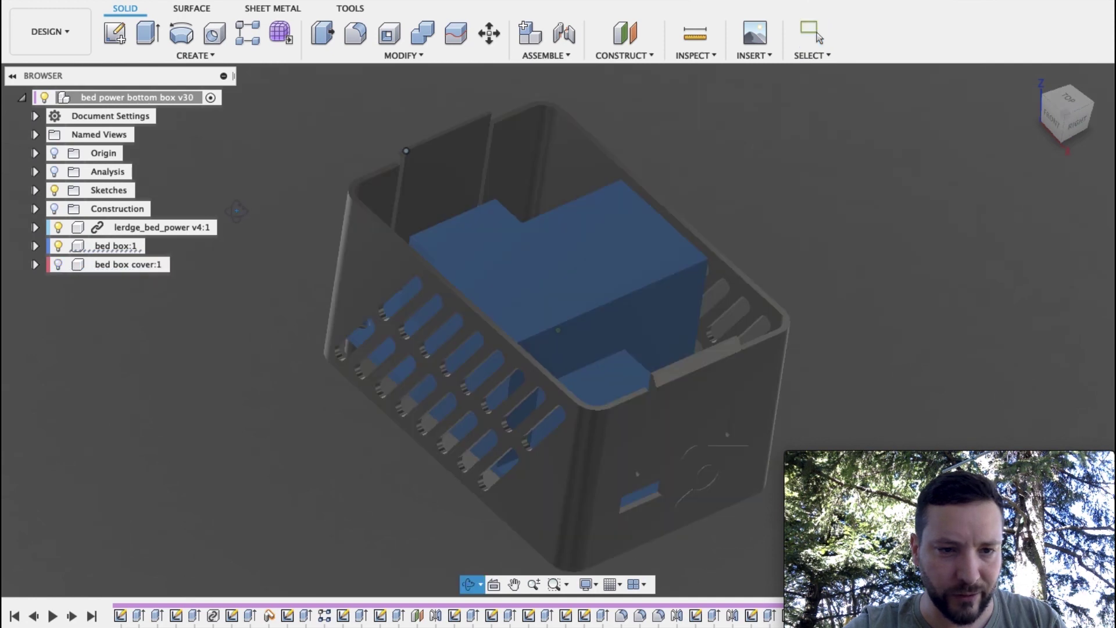
{"action": "middle_click_drag", "start_coordinate": [236, 210], "coordinate": [216, 218], "text": "shift"}
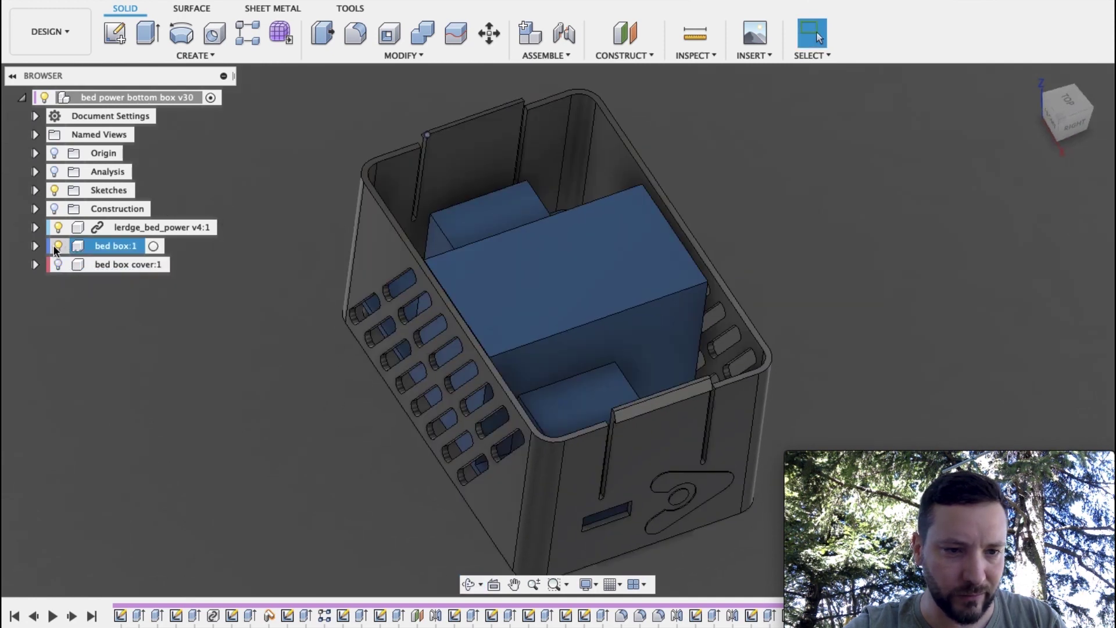
{"action": "left_click", "coordinate": [58, 246]}
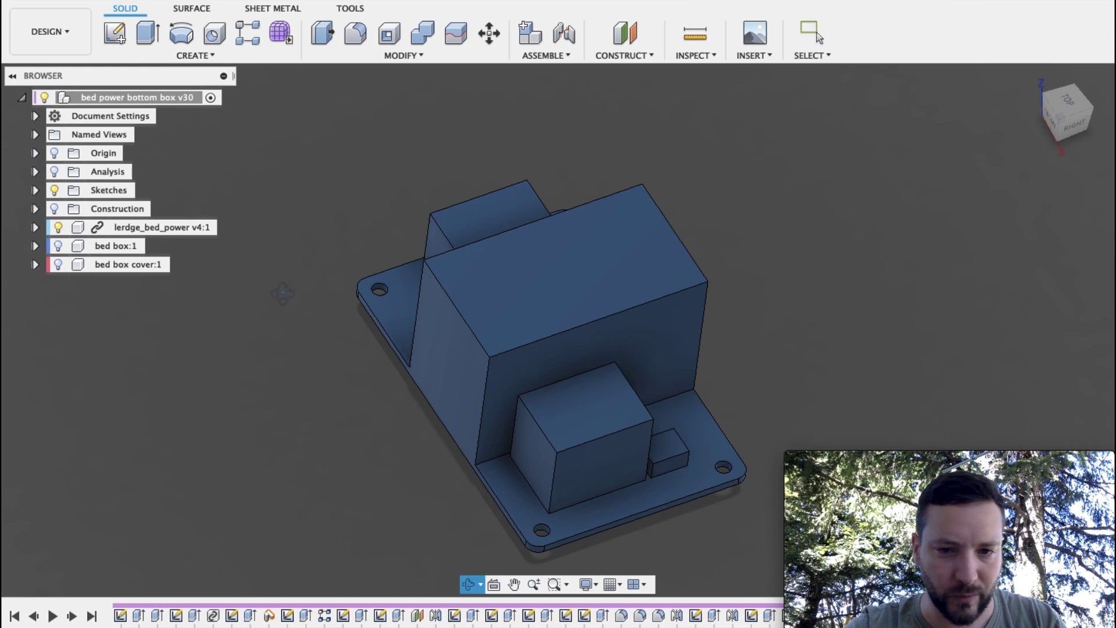
- Examine the bed power board model's component blocks, mounting holes and underside from several angles
{"action": "left_click_drag", "start_coordinate": [283, 293], "coordinate": [561, 359]}
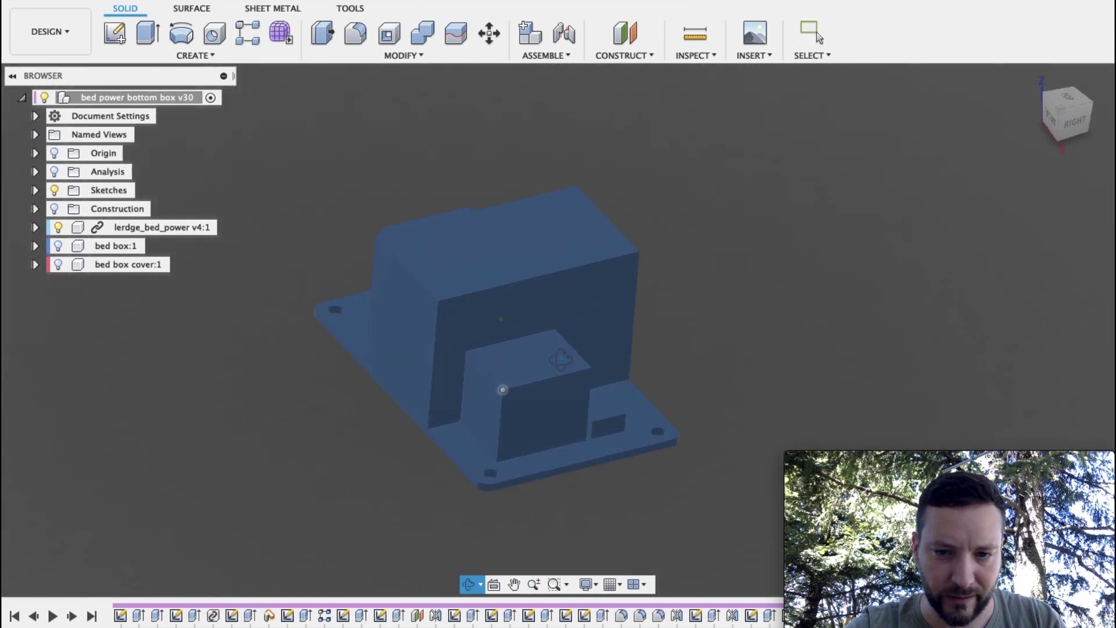
{"action": "scroll", "coordinate": [526, 324], "scroll_direction": "up", "scroll_amount": 1}
{"action": "middle_click_drag", "start_coordinate": [498, 311], "coordinate": [455, 317]}
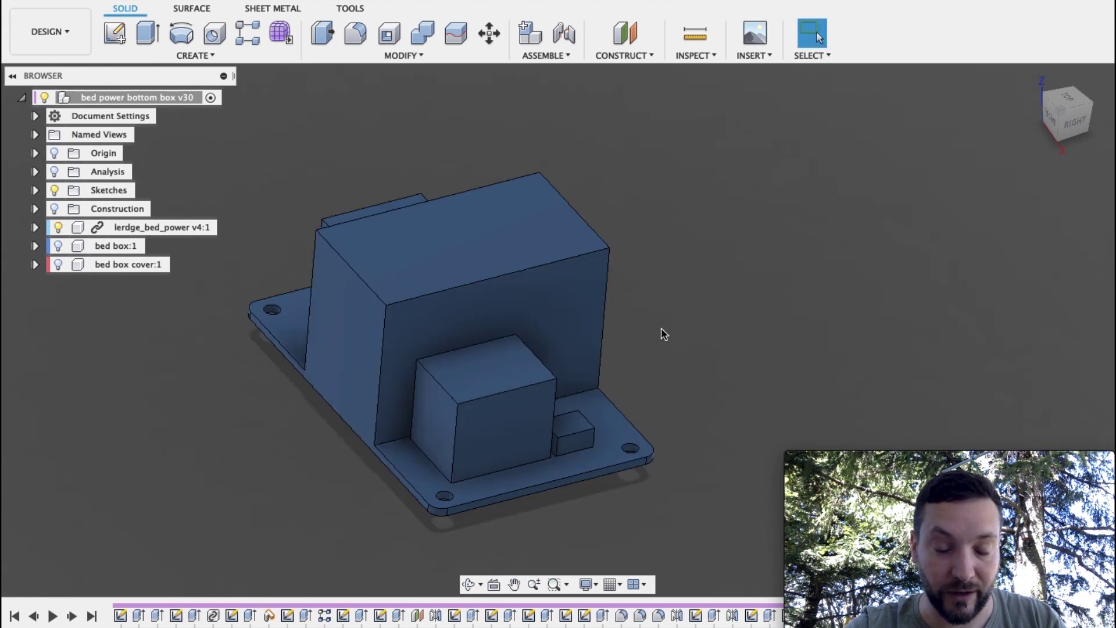
{"action": "left_click_drag", "start_coordinate": [655, 330], "coordinate": [710, 314]}
{"action": "key", "text": "Escape"}
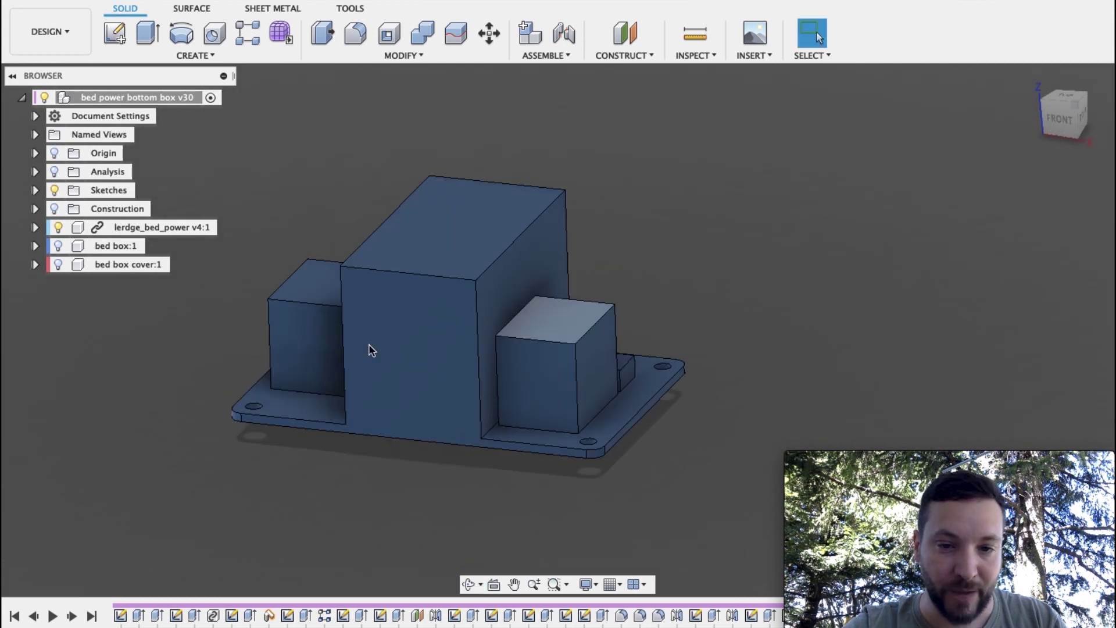
{"action": "middle_click_drag", "start_coordinate": [626, 266], "coordinate": [486, 323], "text": "shift"}
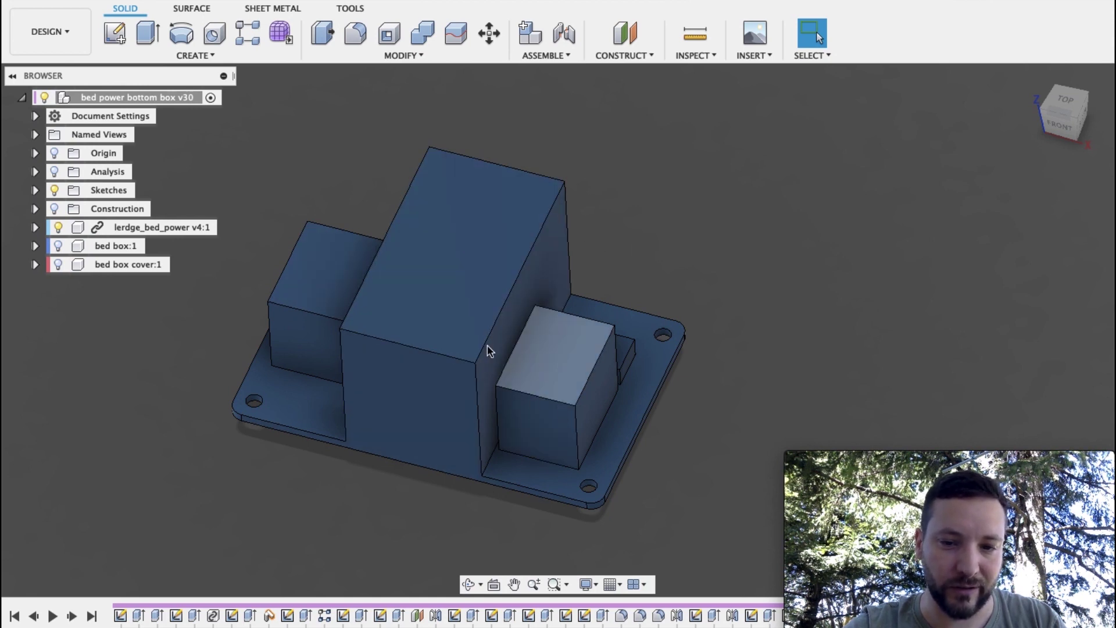
{"action": "mouse_move", "coordinate": [663, 393]}
{"action": "middle_mouse_down", "text": "shift"}
{"action": "mouse_move", "coordinate": [539, 281]}
{"action": "mouse_move", "coordinate": [386, 366]}
{"action": "mouse_move", "coordinate": [379, 326]}
{"action": "middle_mouse_up", "text": "shift"}
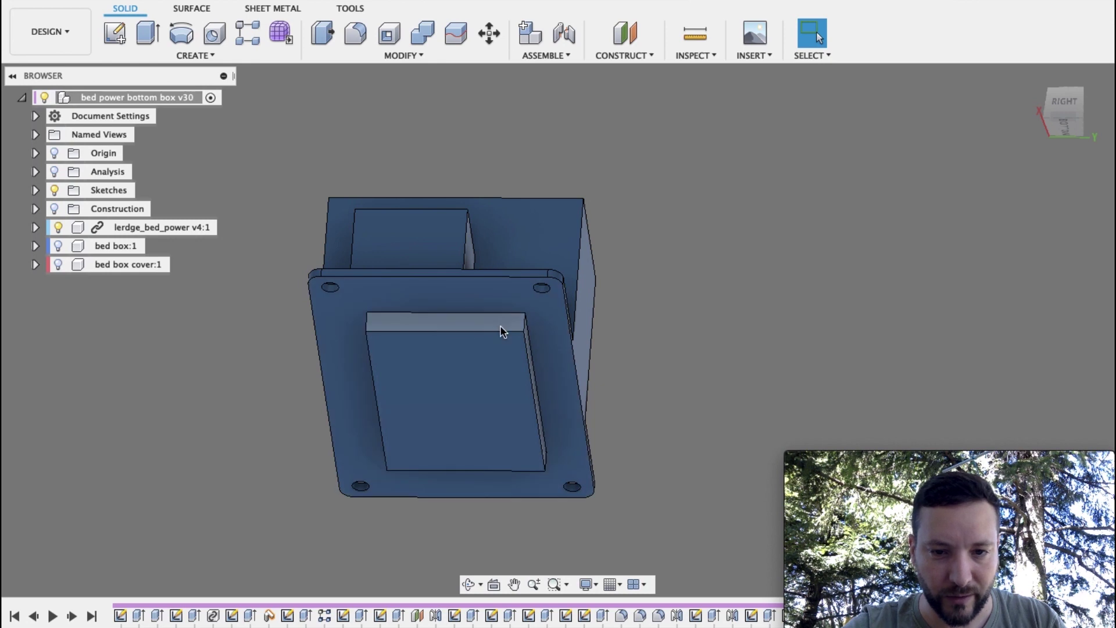
{"action": "middle_click_drag", "start_coordinate": [381, 338], "coordinate": [215, 347], "text": "shift"}
- Show the bed box around the board again and examine its side vents, bottom grille and snap clip
{"action": "left_click", "coordinate": [75, 264]}
{"action": "left_click", "coordinate": [81, 246]}
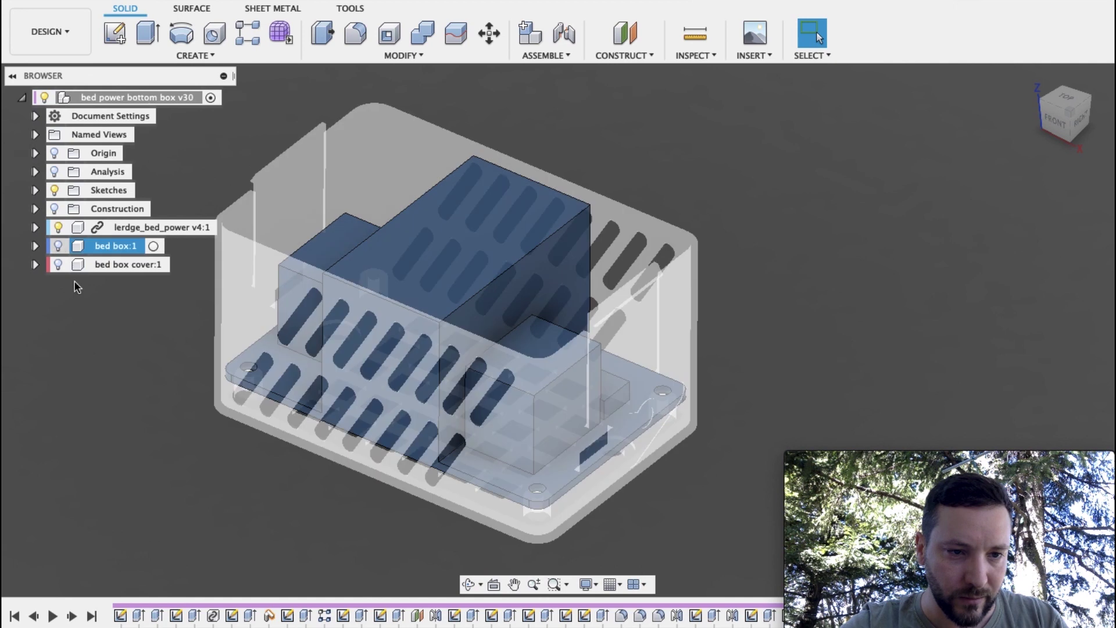
{"action": "left_click", "coordinate": [132, 426]}
{"action": "middle_click_drag", "start_coordinate": [192, 407], "coordinate": [219, 371], "text": "shift"}
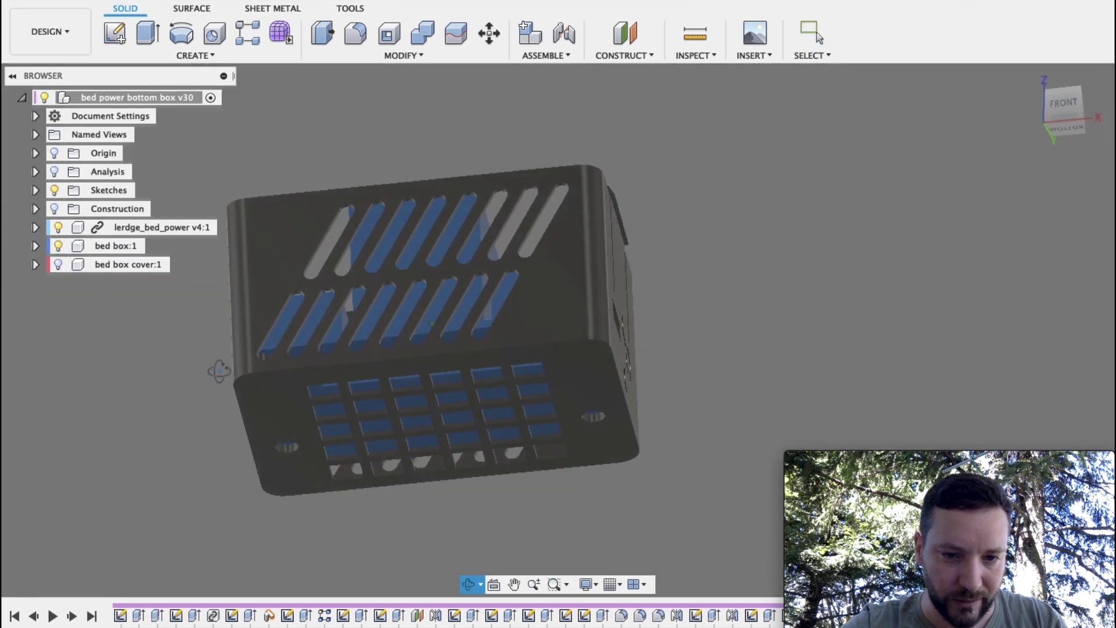
{"action": "middle_click_drag", "start_coordinate": [592, 420], "coordinate": [616, 314], "text": "shift"}
{"action": "middle_click_drag", "start_coordinate": [519, 310], "coordinate": [618, 307], "text": "shift"}
{"action": "scroll", "coordinate": [627, 270], "scroll_direction": "up", "scroll_amount": 4}
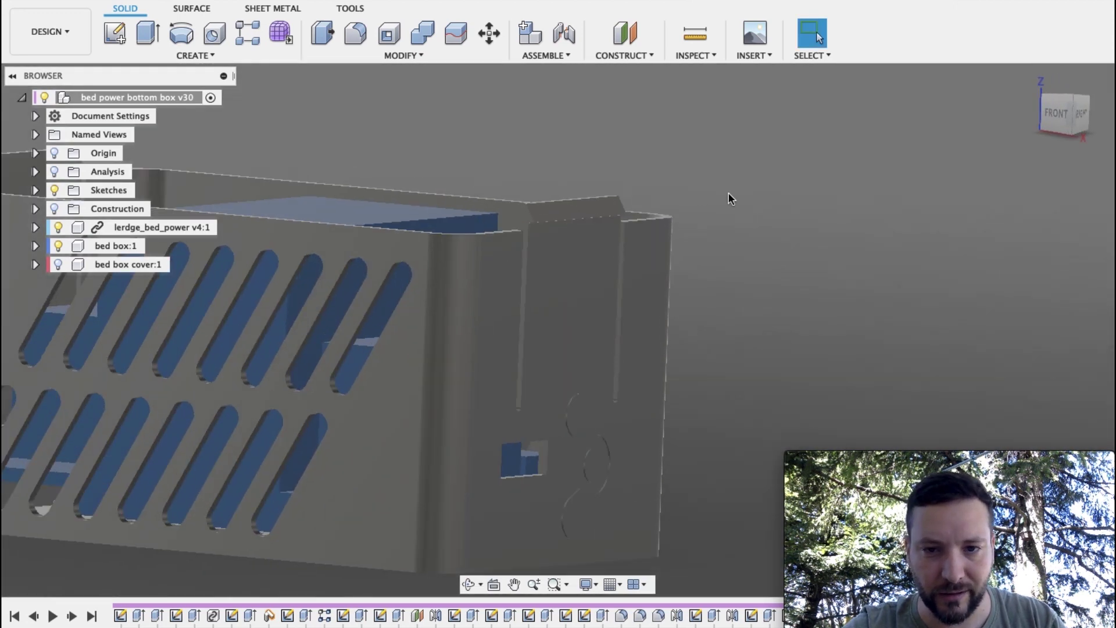
- Show the bed box cover again and examine its clip slots, fan opening, screw holes and wire notch
{"action": "left_click", "coordinate": [58, 265]}
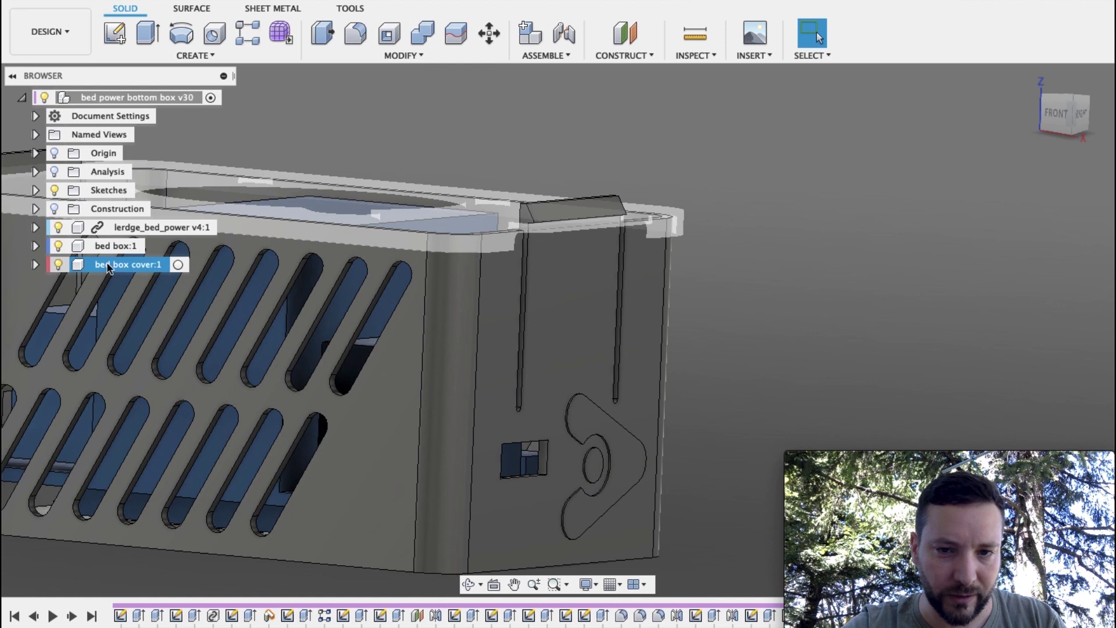
{"action": "left_click", "coordinate": [748, 266]}
{"action": "scroll", "coordinate": [543, 289], "scroll_direction": "down", "scroll_amount": 3}
{"action": "middle_click_drag", "start_coordinate": [583, 286], "coordinate": [626, 360]}
{"action": "scroll", "coordinate": [612, 359], "scroll_direction": "up", "scroll_amount": 2}
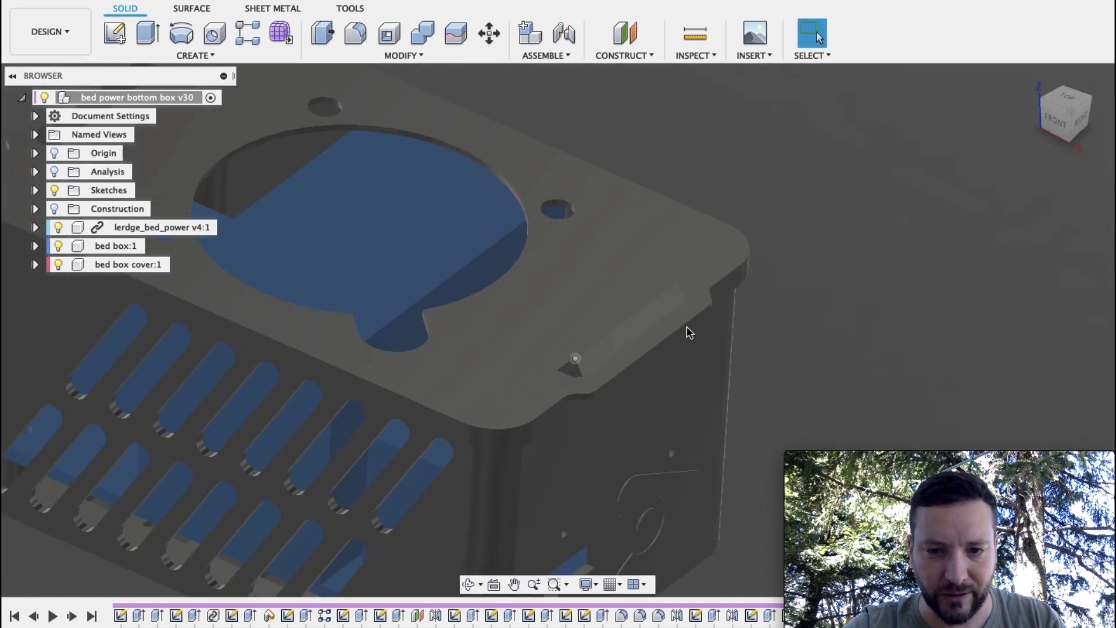
{"action": "scroll", "coordinate": [536, 296], "scroll_direction": "down", "scroll_amount": 5}
{"action": "middle_click_drag", "start_coordinate": [425, 290], "coordinate": [374, 253]}
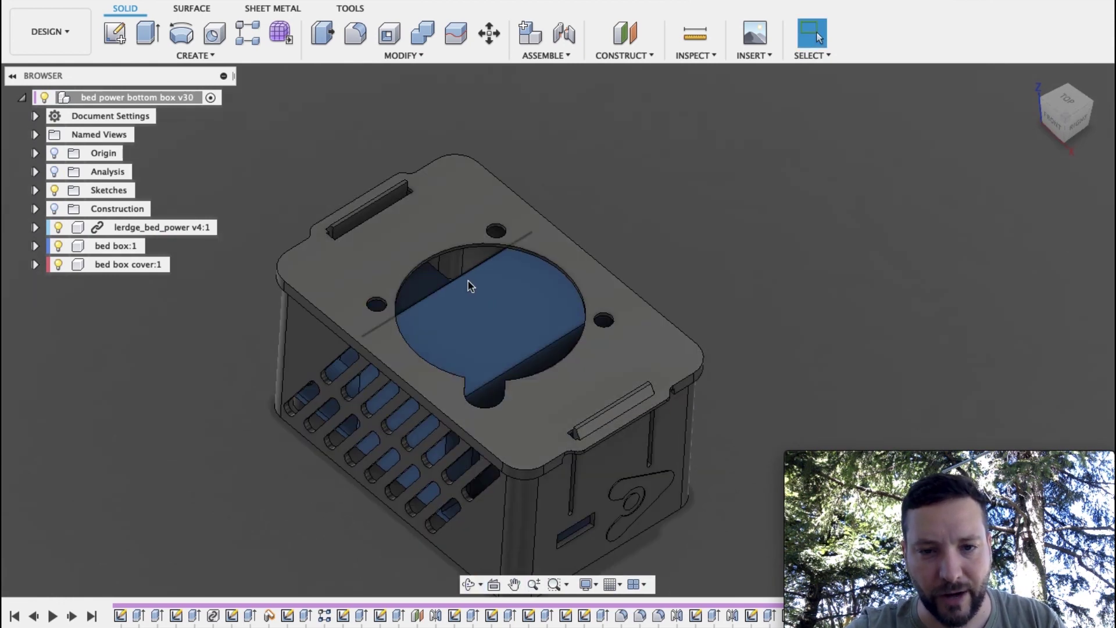
{"action": "scroll", "coordinate": [468, 281], "scroll_direction": "up", "scroll_amount": 2}
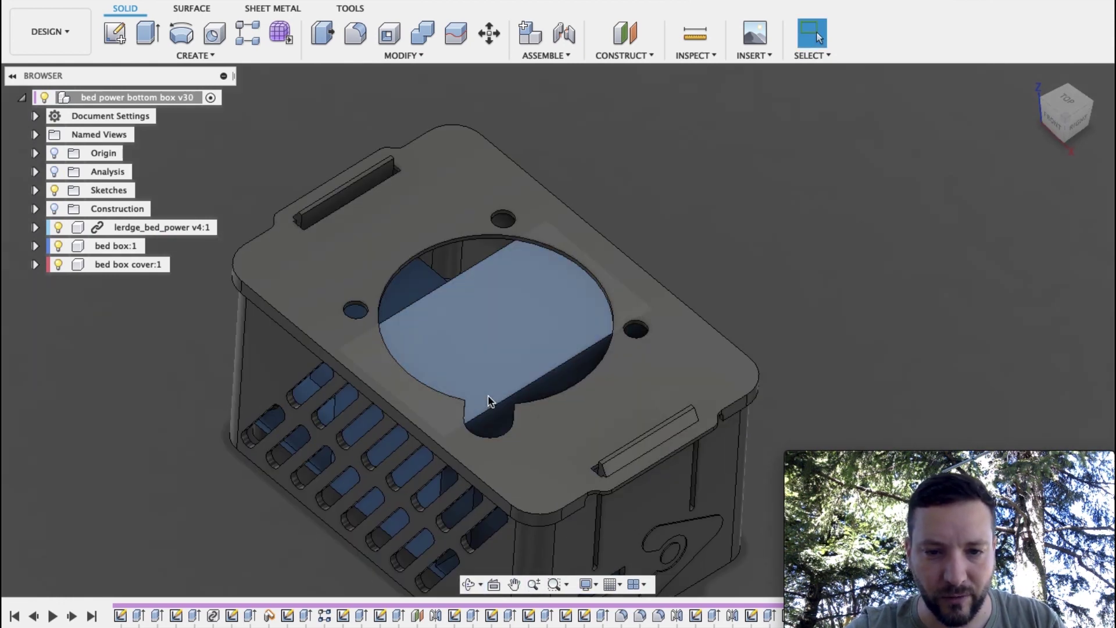
{"action": "left_click", "coordinate": [487, 398]}
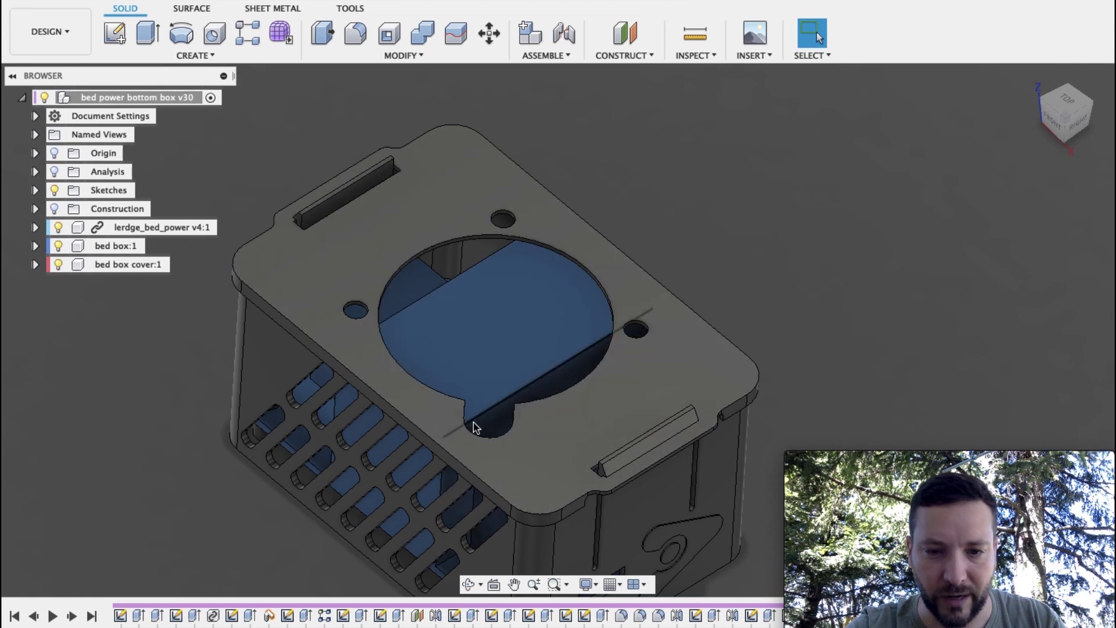
{"action": "scroll", "coordinate": [531, 414], "scroll_direction": "down", "scroll_amount": 1}
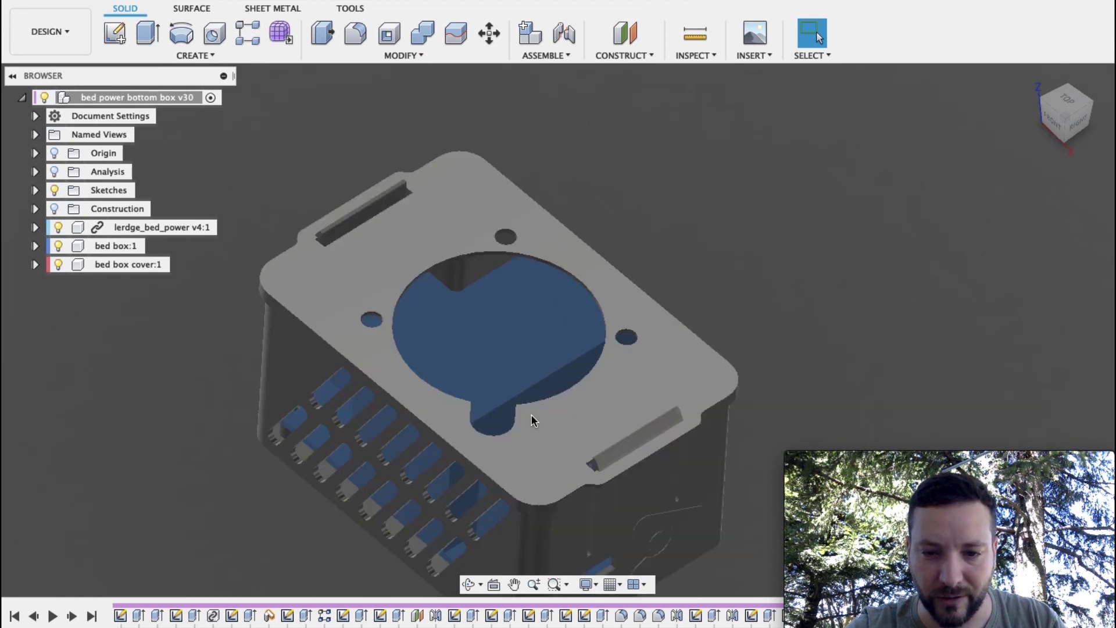
{"action": "middle_click_drag", "start_coordinate": [532, 414], "coordinate": [601, 358], "text": "shift"}
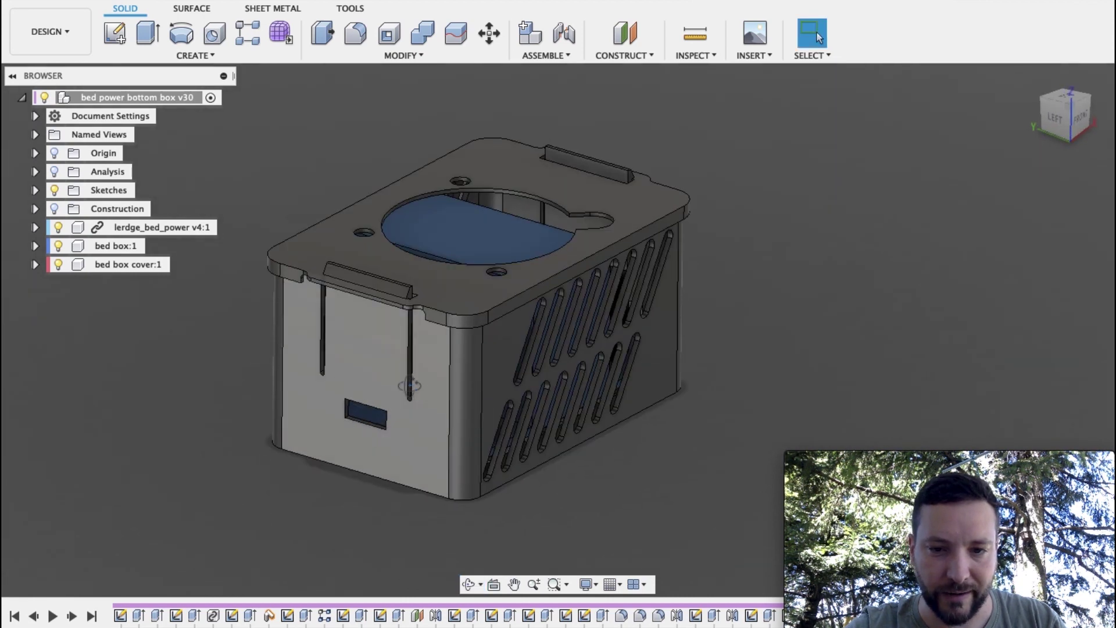
{"action": "middle_click_drag", "start_coordinate": [409, 385], "coordinate": [360, 367], "text": "shift"}
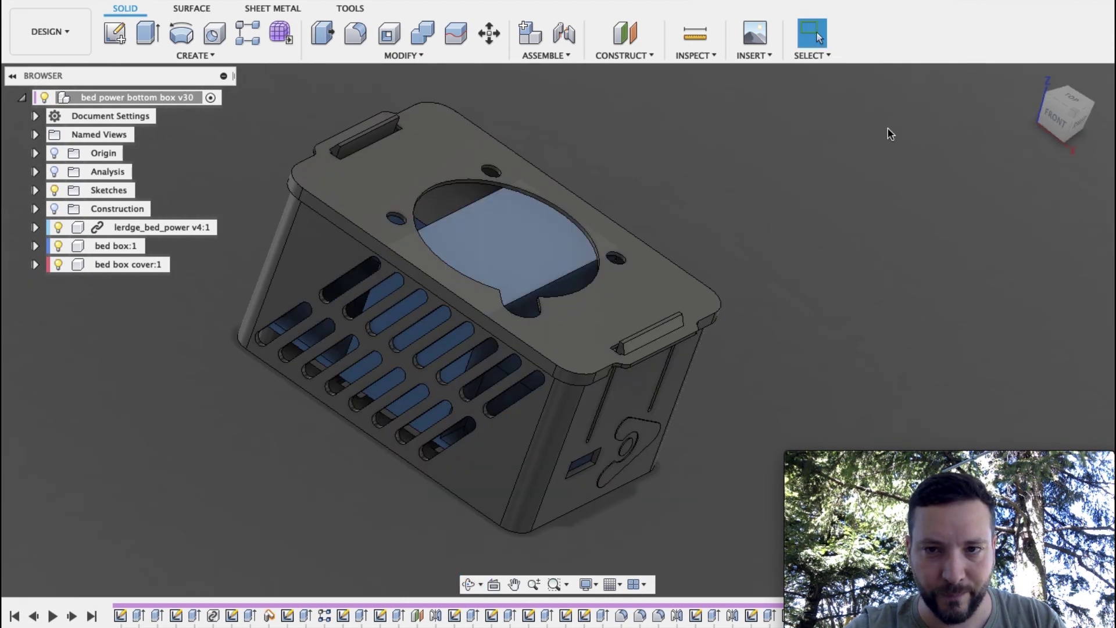
- Close the bed power bottom box design without saving and view the box's mounts in the assembly
{"action": "left_click", "coordinate": [945, 1]}
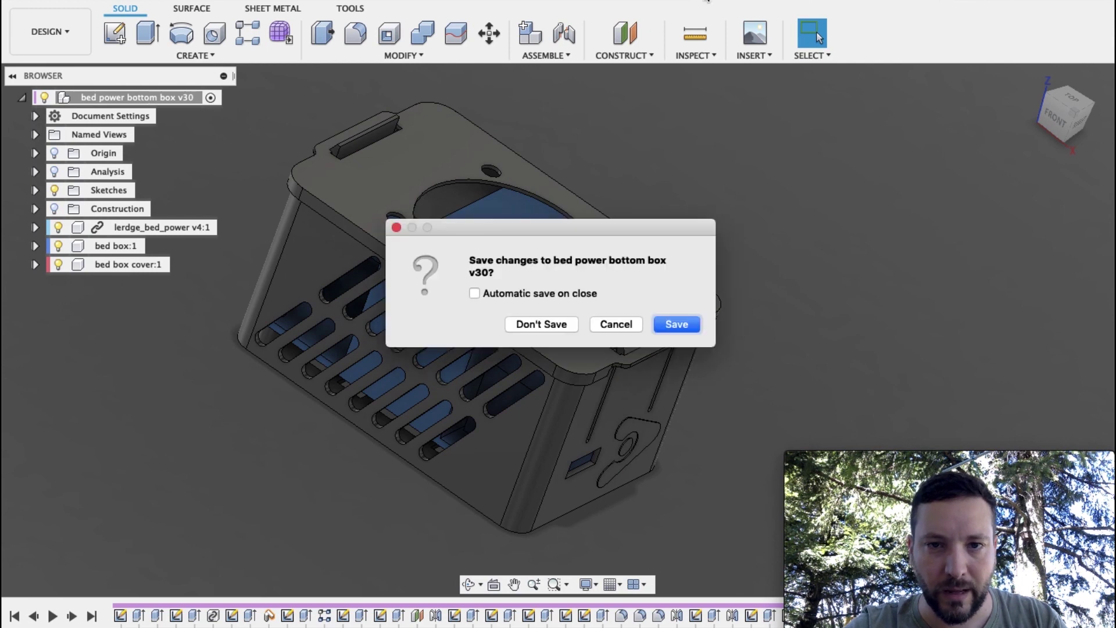
{"action": "left_click", "coordinate": [568, 322]}
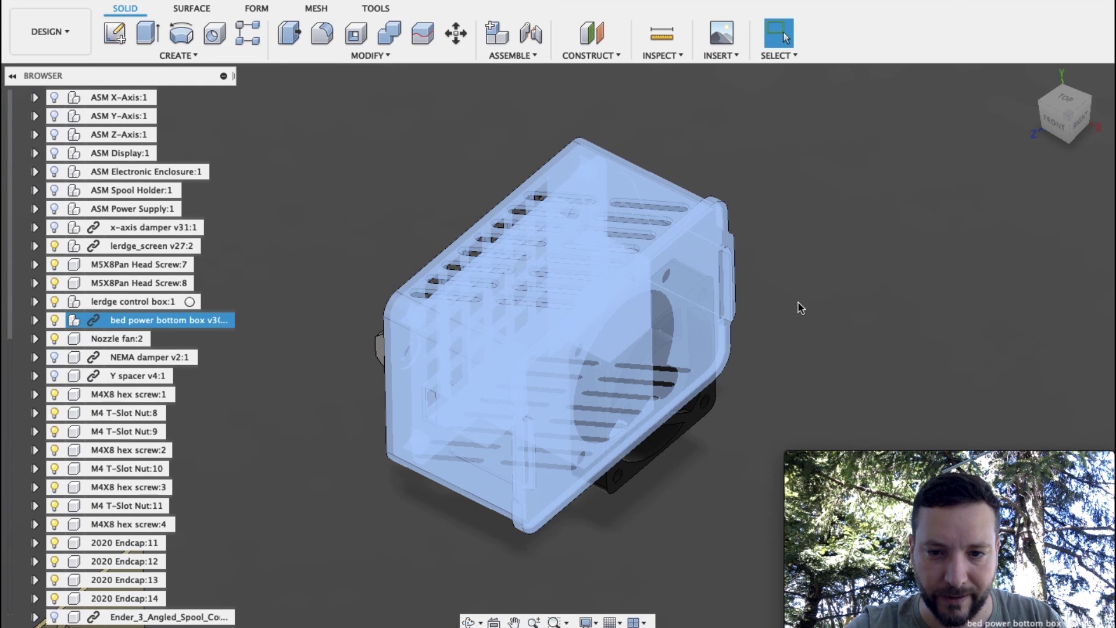
{"action": "middle_click_drag", "start_coordinate": [331, 354], "coordinate": [430, 360], "text": "shift"}
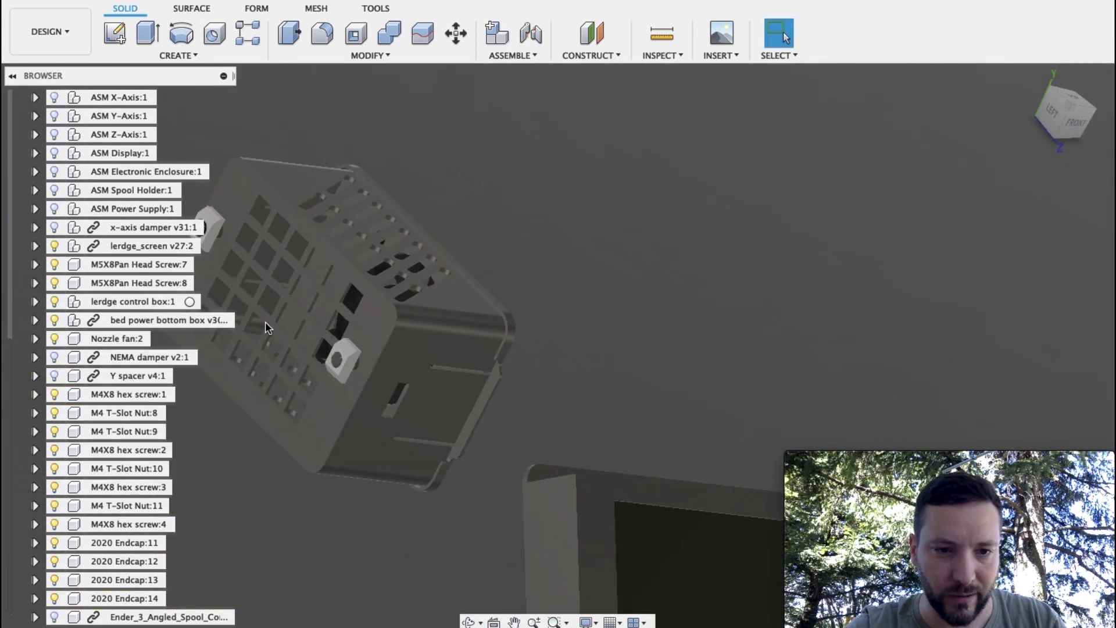
{"action": "scroll", "coordinate": [308, 351], "scroll_direction": "down", "scroll_amount": 3}
{"action": "middle_click_drag", "start_coordinate": [445, 320], "coordinate": [347, 316]}
- Open the linked lerdge_screen v27 component as its own design
{"action": "left_click", "coordinate": [392, 391]}
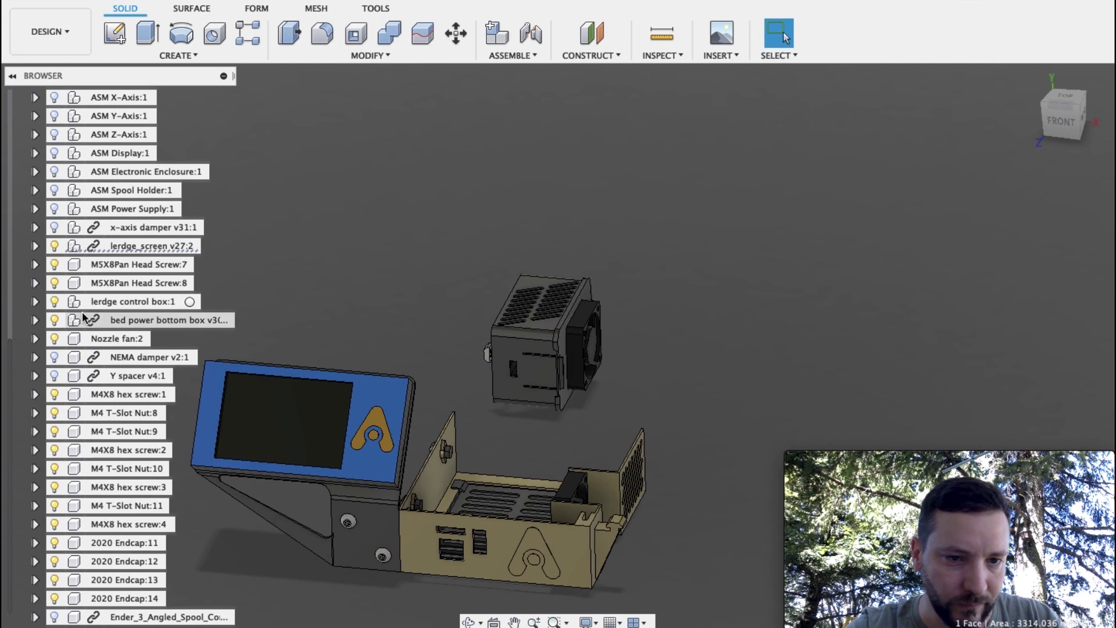
{"action": "right_click", "coordinate": [134, 257]}
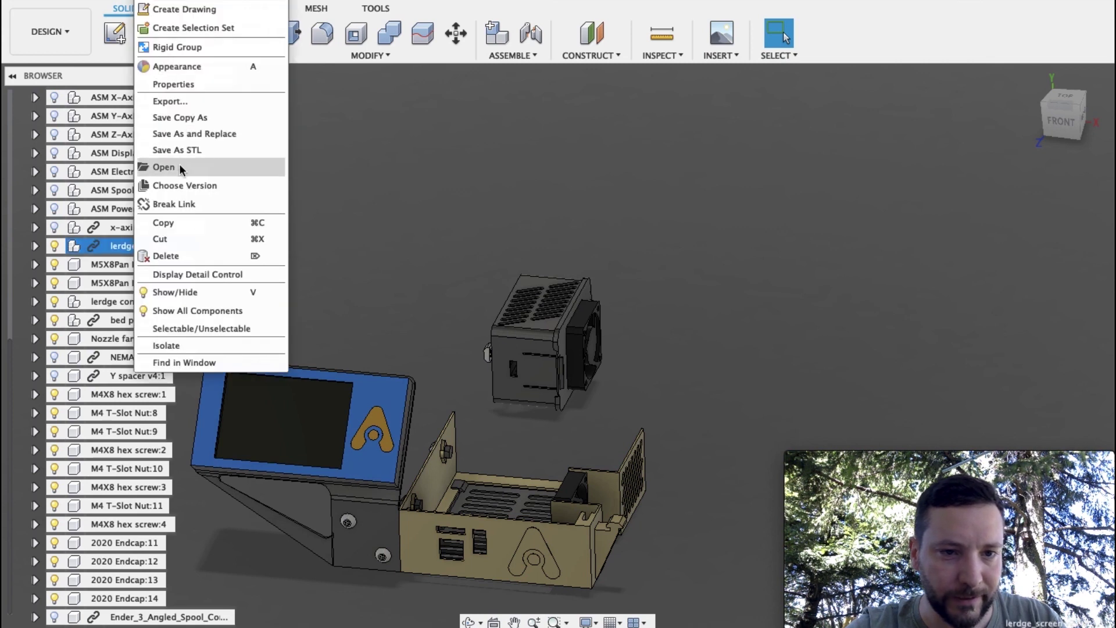
{"action": "left_click", "coordinate": [164, 167]}
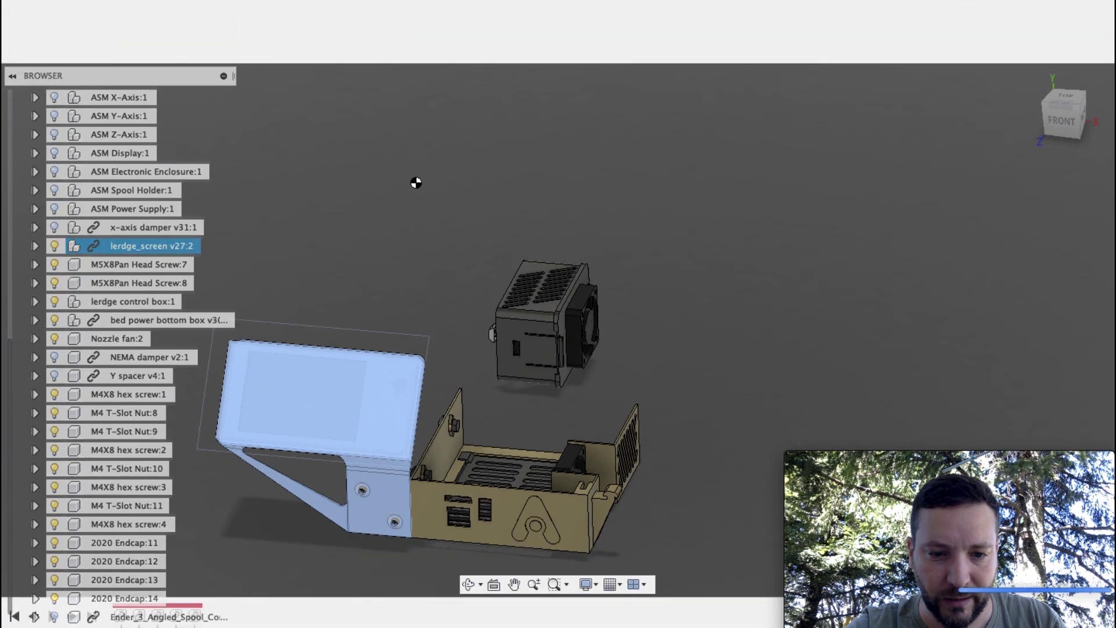
- Hide the lerdge screen housing logo and the screen housing to expose and examine the 3.5in LCD
{"action": "mouse_move", "coordinate": [496, 242]}
{"action": "middle_mouse_down", "text": "shift"}
{"action": "mouse_move", "coordinate": [429, 208]}
{"action": "mouse_move", "coordinate": [399, 282]}
{"action": "mouse_move", "coordinate": [436, 369]}
{"action": "middle_mouse_up", "text": "shift"}
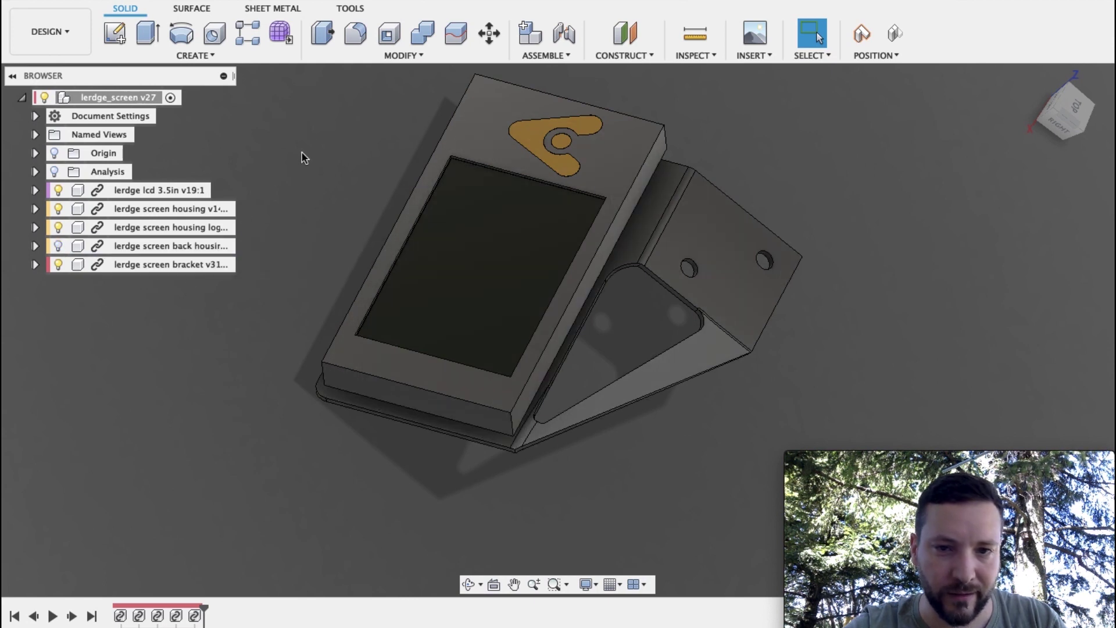
{"action": "left_click", "coordinate": [60, 228]}
{"action": "left_click", "coordinate": [58, 229]}
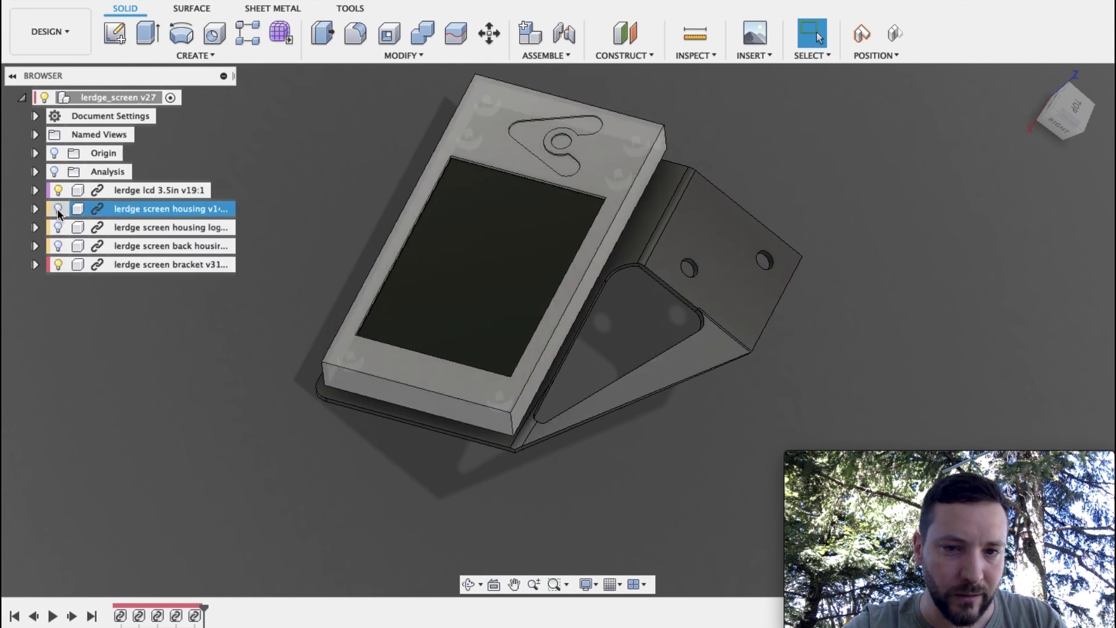
{"action": "left_click", "coordinate": [59, 210]}
{"action": "middle_click_drag", "start_coordinate": [391, 140], "coordinate": [403, 158], "text": "shift"}
{"action": "left_click_drag", "start_coordinate": [402, 159], "coordinate": [316, 390]}
{"action": "middle_click_drag", "start_coordinate": [317, 390], "coordinate": [304, 203], "text": "shift"}
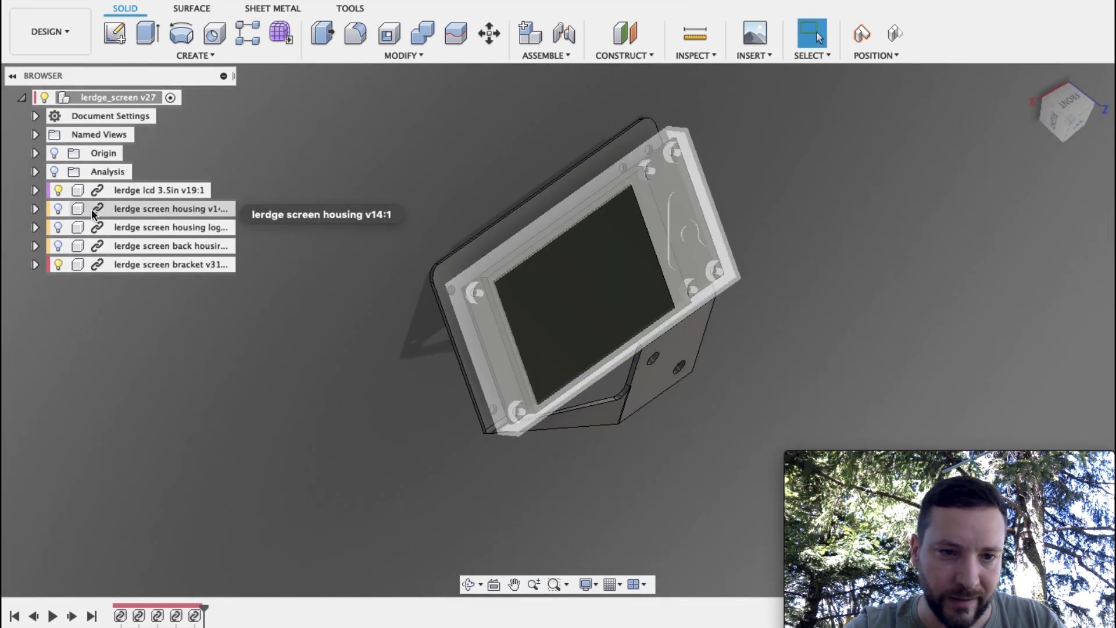
- Show the screen housing again and hide the screen bracket to inspect the LCD's back inside the housing
{"action": "left_click", "coordinate": [61, 209]}
{"action": "middle_click_drag", "start_coordinate": [400, 192], "coordinate": [504, 177], "text": "shift"}
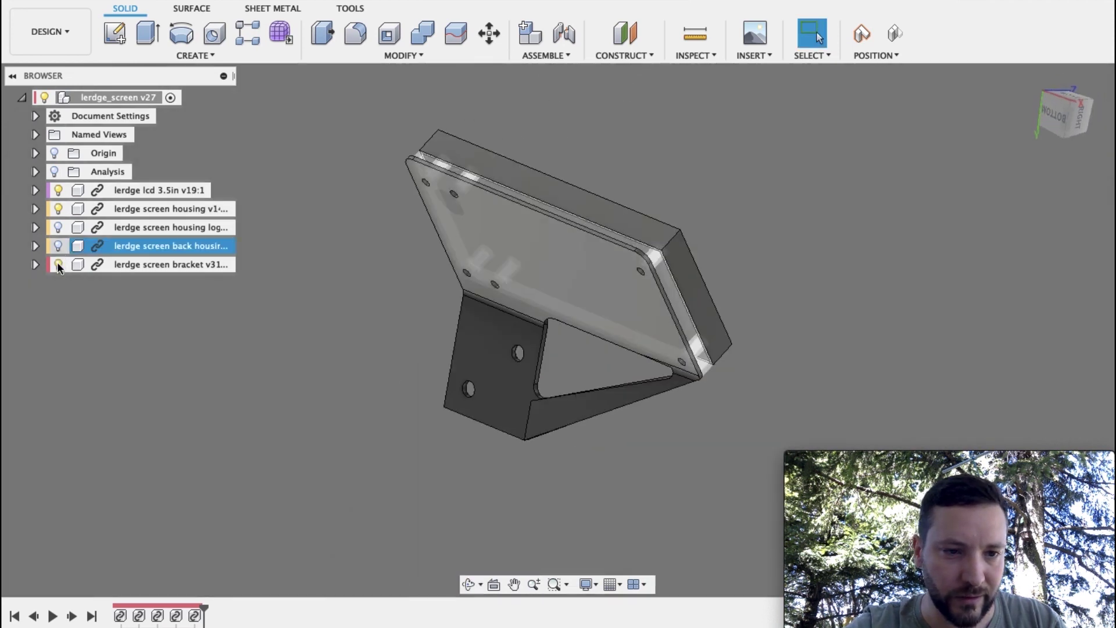
{"action": "left_click", "coordinate": [59, 264]}
{"action": "key", "text": "F4"}
{"action": "left_click_drag", "start_coordinate": [319, 140], "coordinate": [329, 114]}
{"action": "middle_click_drag", "start_coordinate": [330, 114], "coordinate": [379, 232], "text": "shift"}
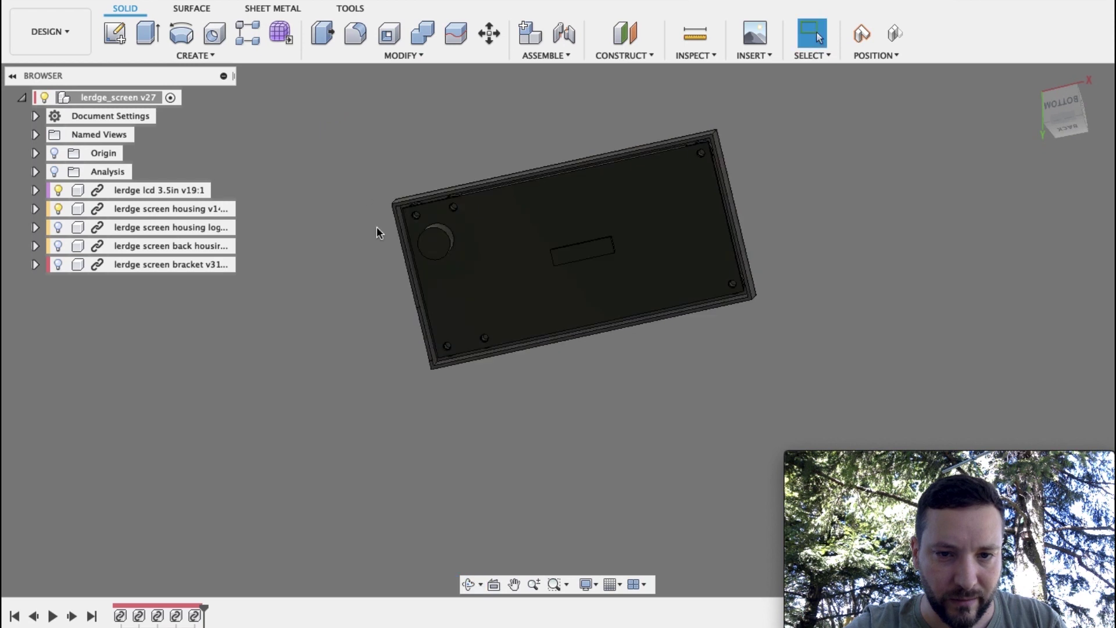
{"action": "scroll", "coordinate": [378, 231], "scroll_direction": "up", "scroll_amount": 5}
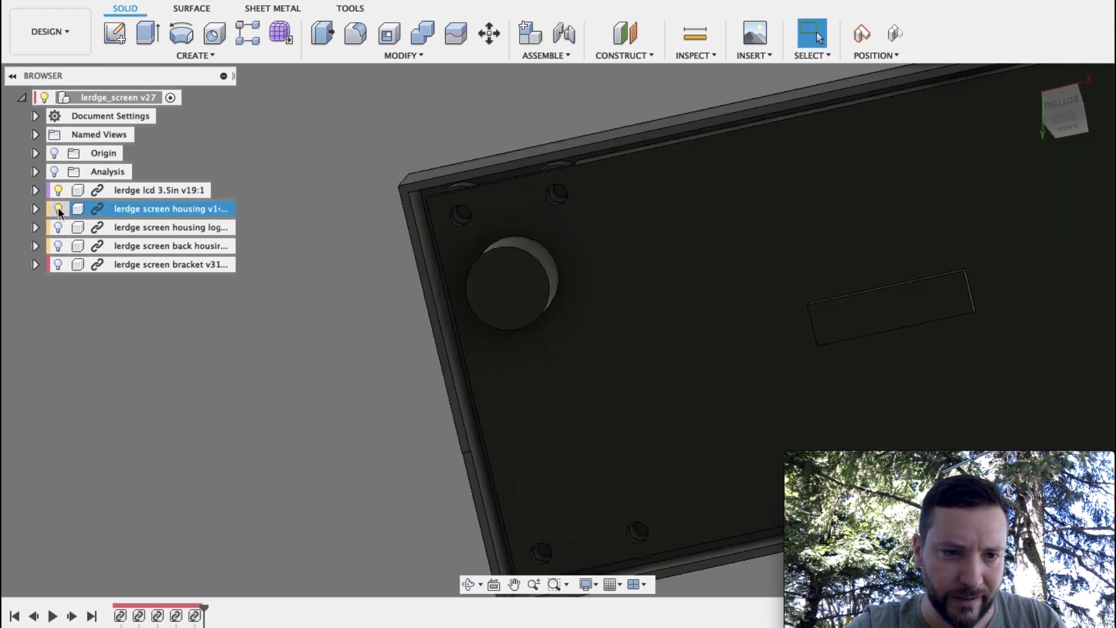
- Hide the lerdge lcd 3.5in component, keep the housing shown, and examine the housing's inner screw standoffs
{"action": "left_click", "coordinate": [59, 208]}
{"action": "left_click", "coordinate": [59, 190]}
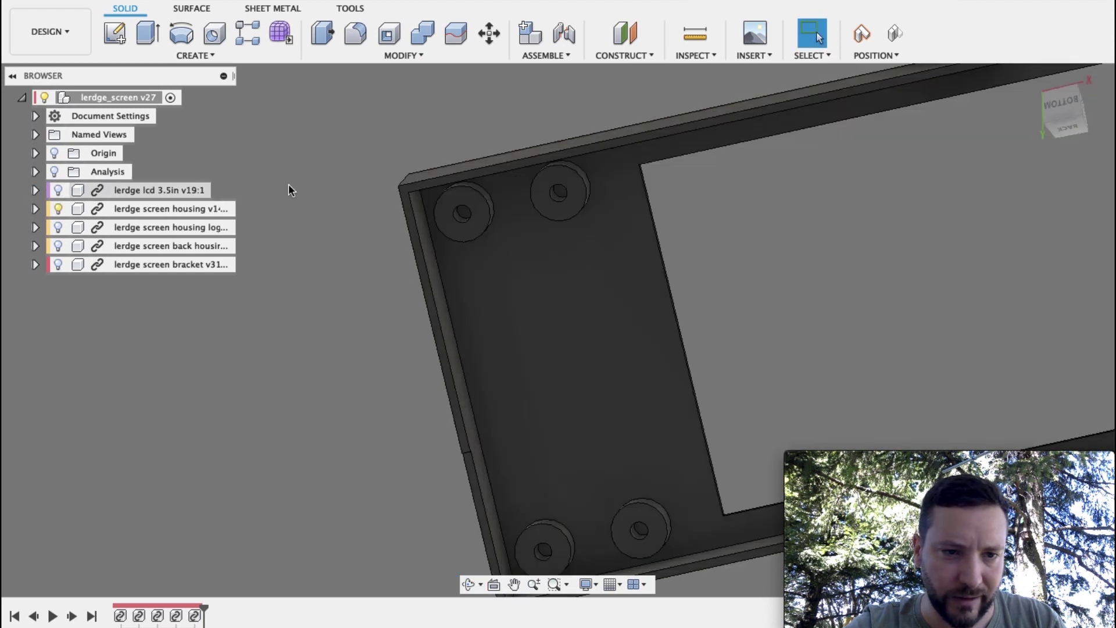
{"action": "middle_click_drag", "start_coordinate": [382, 273], "coordinate": [375, 217], "text": "shift"}
{"action": "scroll", "coordinate": [485, 273], "scroll_direction": "down", "scroll_amount": 3}
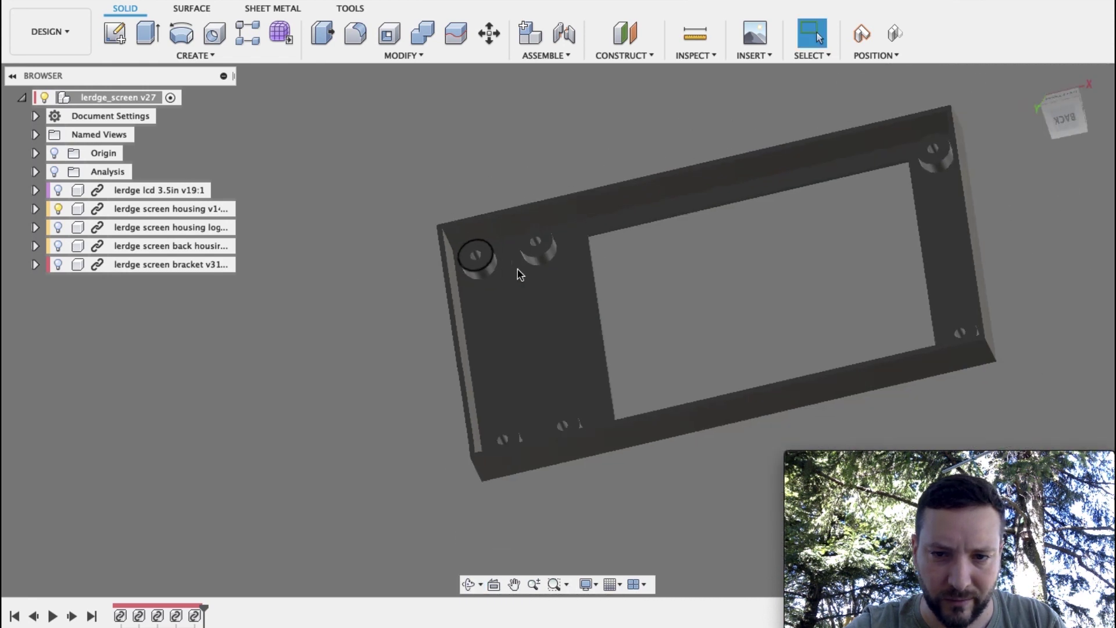
{"action": "middle_click_drag", "start_coordinate": [517, 273], "coordinate": [458, 276]}
{"action": "key", "text": "Escape"}
{"action": "scroll", "coordinate": [384, 285], "scroll_direction": "up", "scroll_amount": 2}
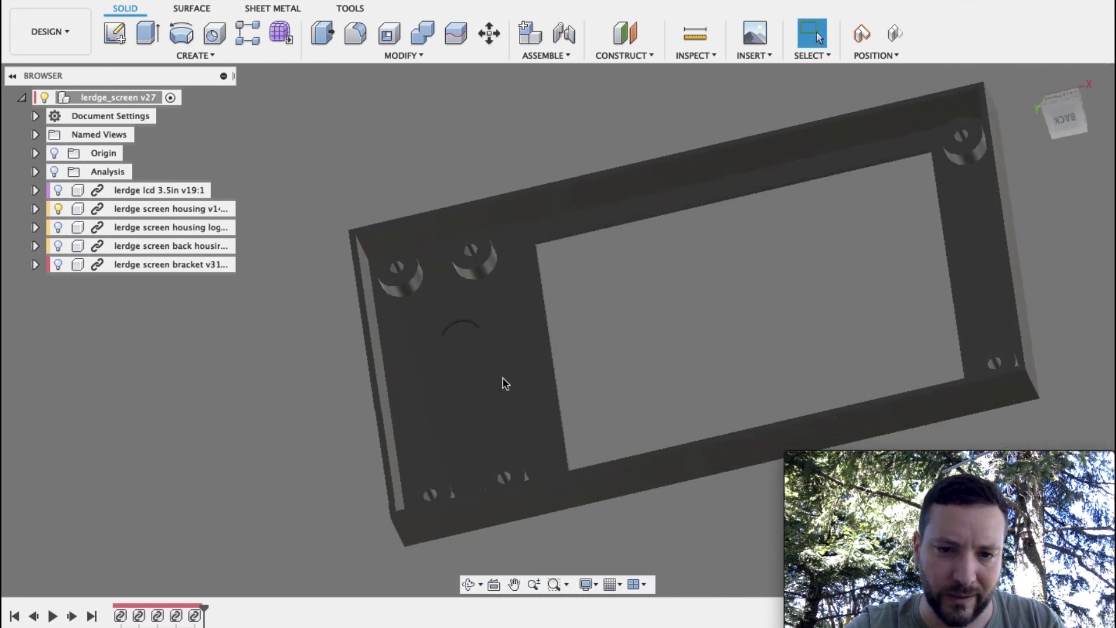
- Show the lerdge lcd 3.5in, screen housing logo, back housing and screen bracket components again around the screen housing
{"action": "scroll", "coordinate": [468, 343], "scroll_direction": "down", "scroll_amount": 1}
{"action": "middle_click_drag", "start_coordinate": [468, 343], "coordinate": [457, 361], "text": "shift"}
{"action": "scroll", "coordinate": [516, 308], "scroll_direction": "down", "scroll_amount": 2}
{"action": "middle_click_drag", "start_coordinate": [512, 309], "coordinate": [442, 256]}
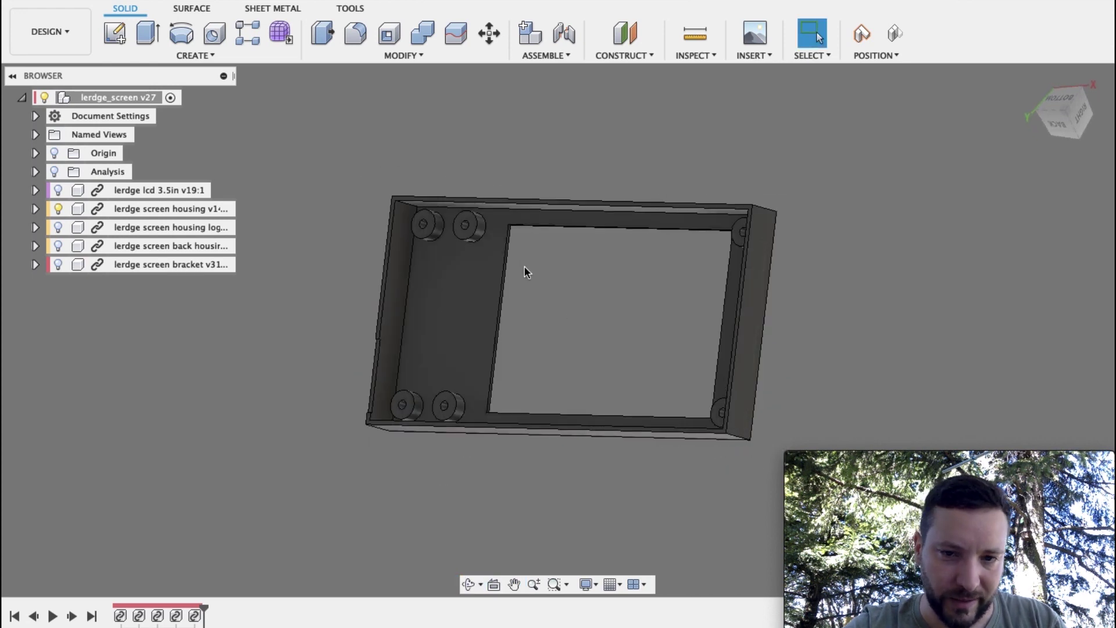
{"action": "mouse_move", "coordinate": [526, 272]}
{"action": "middle_mouse_down", "text": "shift"}
{"action": "mouse_move", "coordinate": [523, 252]}
{"action": "mouse_move", "coordinate": [529, 267]}
{"action": "middle_mouse_up", "text": "shift"}
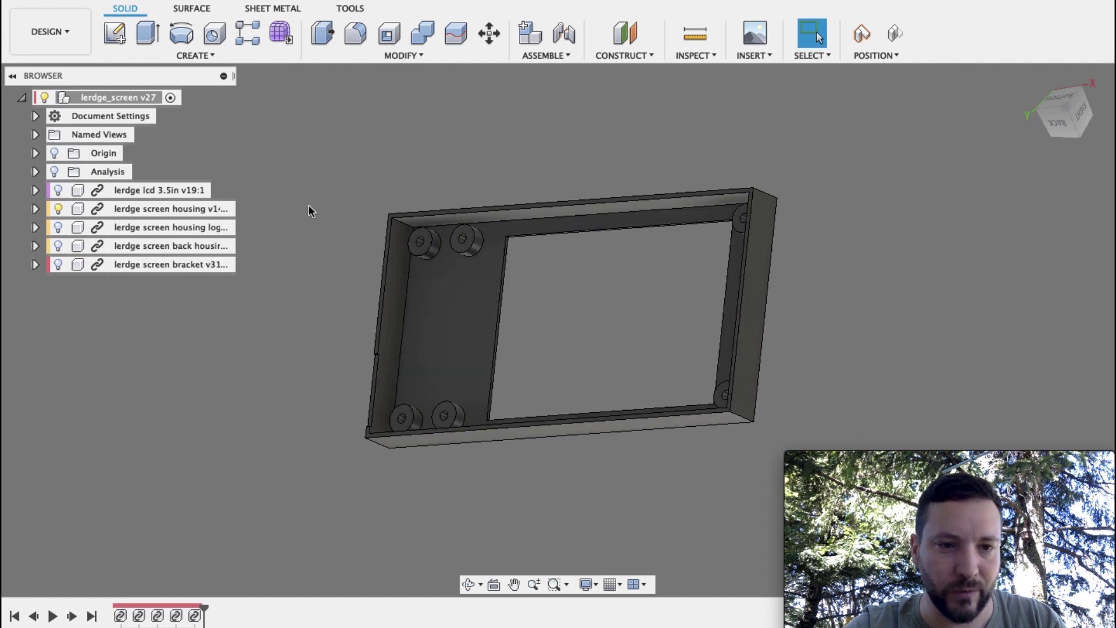
{"action": "left_click", "coordinate": [58, 190]}
{"action": "left_click", "coordinate": [58, 227]}
{"action": "left_click", "coordinate": [58, 246]}
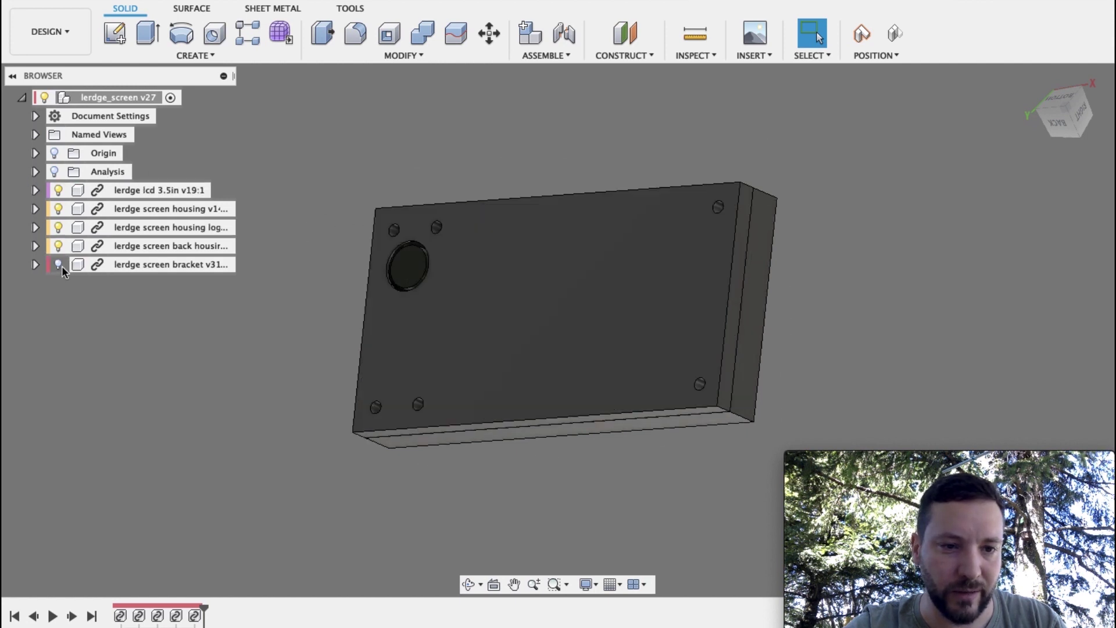
{"action": "left_click", "coordinate": [59, 265]}
- Examine the reassembled screen from the front and inspect the narrow slot in the housing's side wall next to the logo
{"action": "mouse_move", "coordinate": [287, 167]}
{"action": "middle_mouse_down", "text": "shift"}
{"action": "mouse_move", "coordinate": [213, 195]}
{"action": "mouse_move", "coordinate": [384, 224]}
{"action": "middle_mouse_up", "text": "shift"}
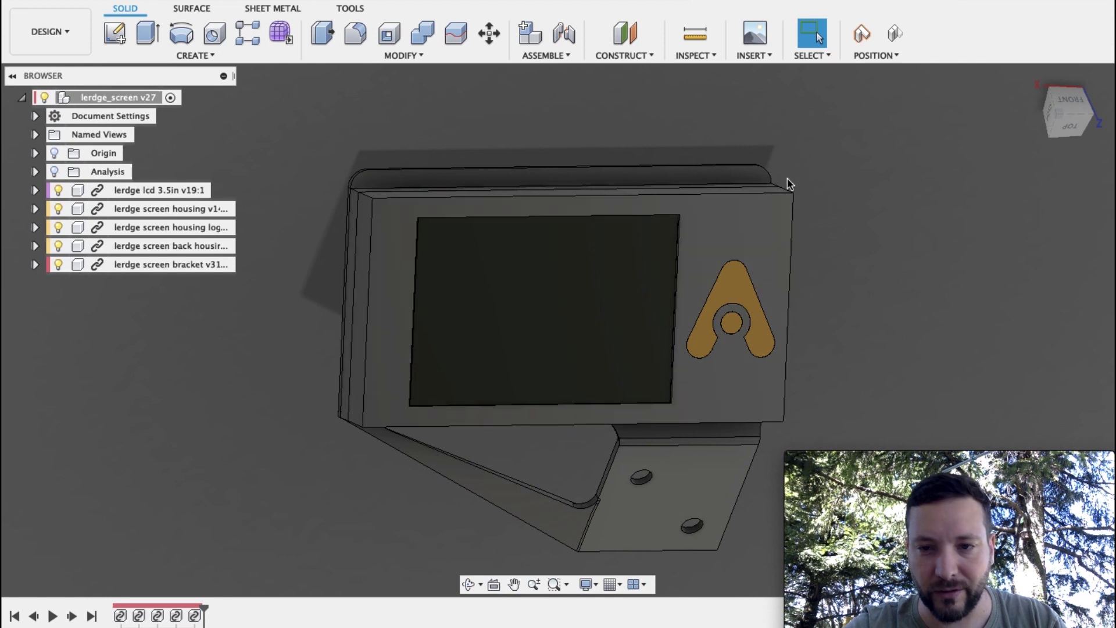
{"action": "scroll", "coordinate": [891, 292], "scroll_direction": "down", "scroll_amount": 1}
{"action": "middle_click_drag", "start_coordinate": [891, 294], "coordinate": [586, 361]}
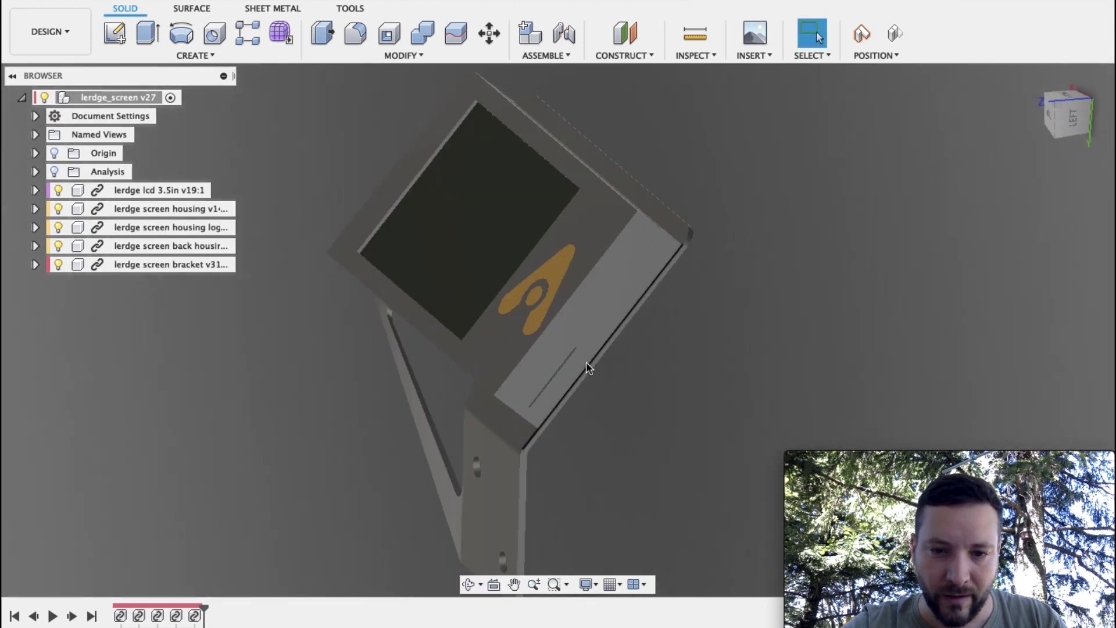
{"action": "scroll", "coordinate": [543, 411], "scroll_direction": "up", "scroll_amount": 2}
{"action": "scroll", "coordinate": [545, 416], "scroll_direction": "up", "scroll_amount": 6}
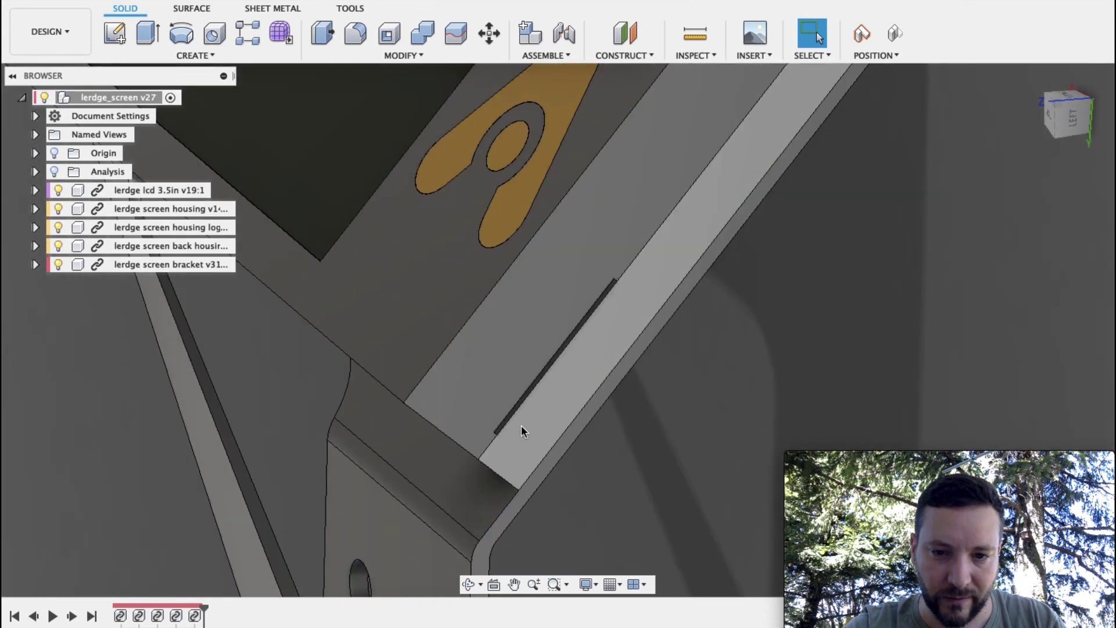
{"action": "scroll", "coordinate": [493, 343], "scroll_direction": "down", "scroll_amount": 6}
{"action": "middle_click_drag", "start_coordinate": [505, 339], "coordinate": [616, 330], "text": "shift"}
{"action": "scroll", "coordinate": [611, 334], "scroll_direction": "down", "scroll_amount": 5}
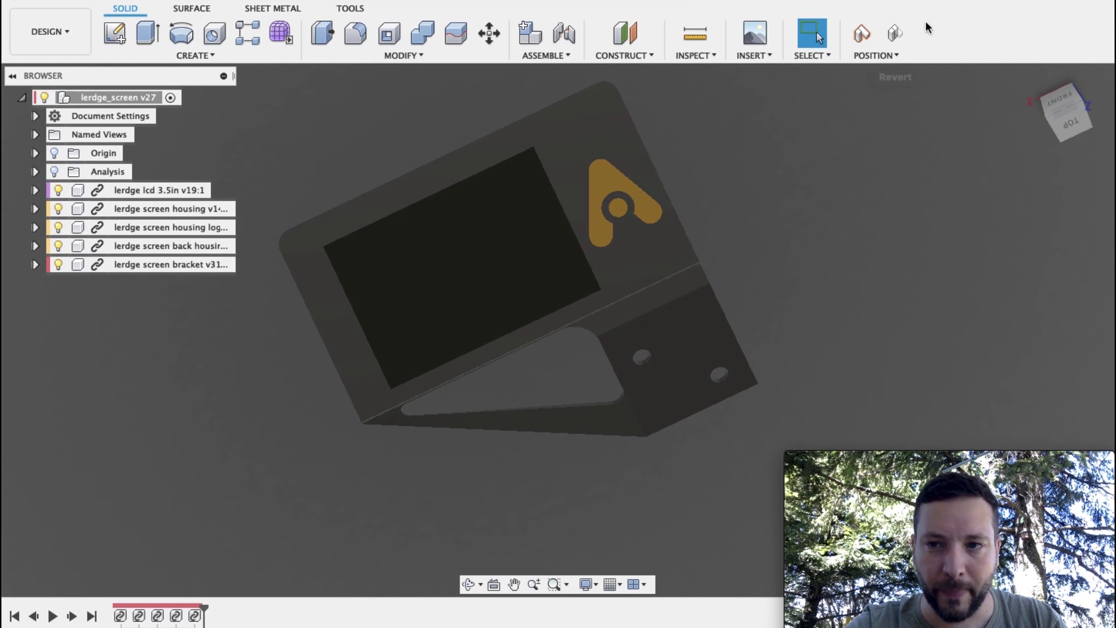
- Close the lerdge_screen design without saving and clear the lerdge_screen selection in the main assembly
{"action": "left_click", "coordinate": [946, 1]}
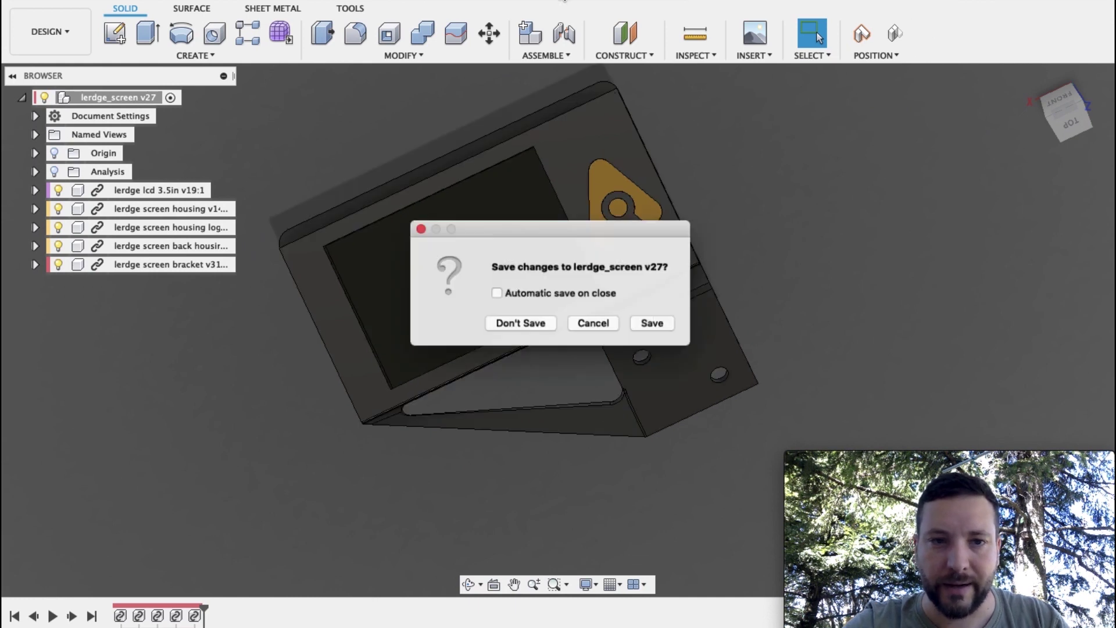
{"action": "left_click", "coordinate": [521, 324]}
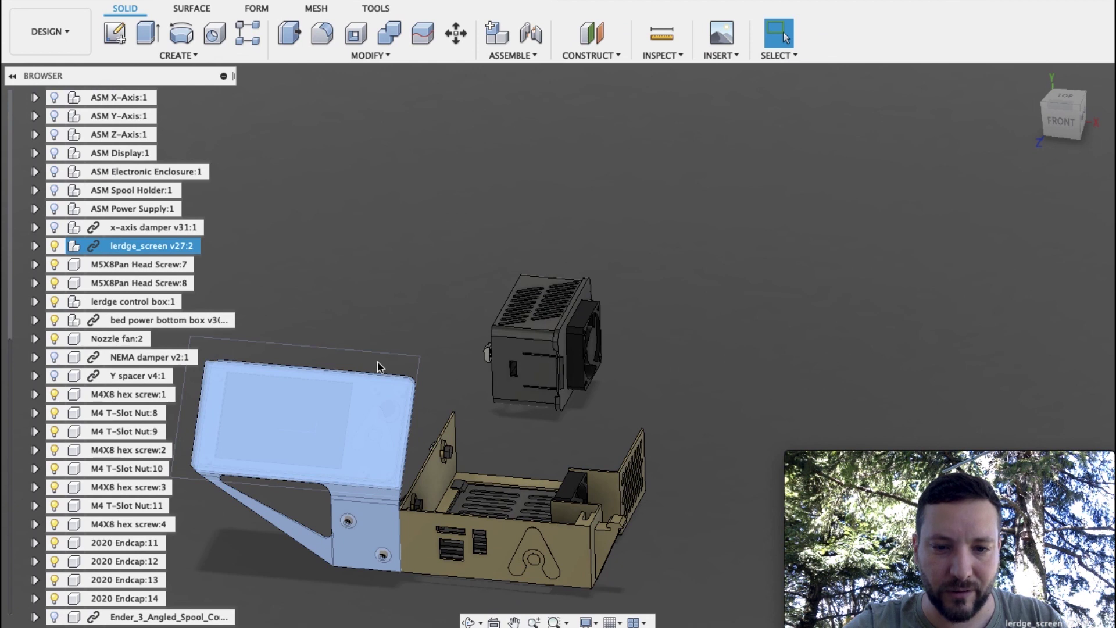
{"action": "scroll", "coordinate": [393, 321], "scroll_direction": "down", "scroll_amount": 1}
{"action": "left_click", "coordinate": [394, 319]}
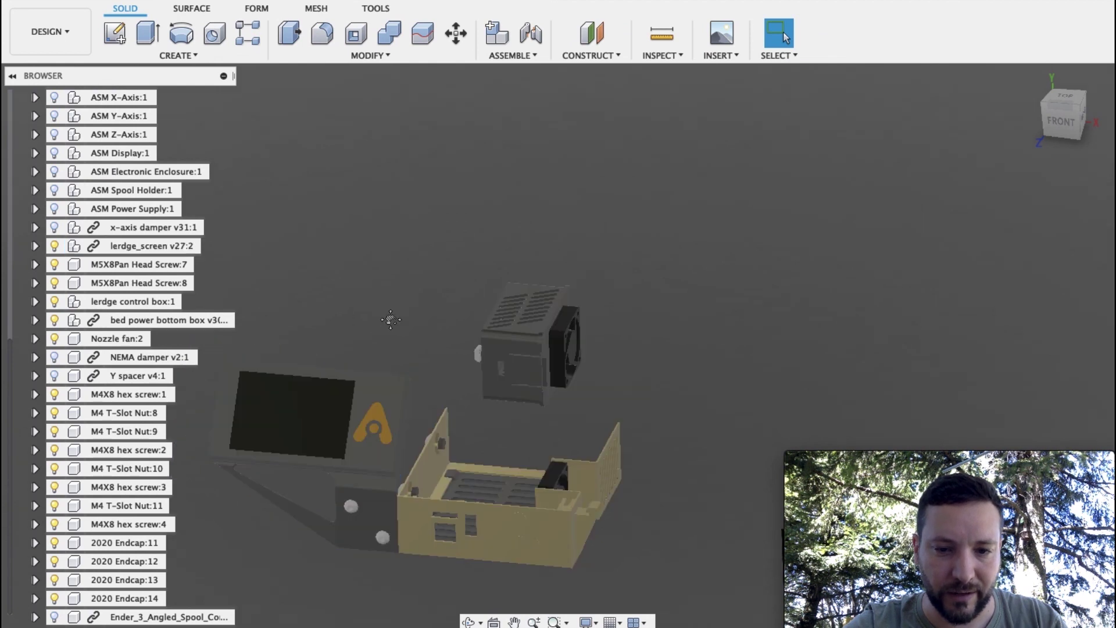
- Select the components stored in Selection Set4, make them visible, and view the full printer with the custom enclosures
{"action": "middle_click_drag", "start_coordinate": [392, 319], "coordinate": [451, 329]}
{"action": "scroll", "coordinate": [128, 210], "scroll_direction": "up", "scroll_amount": 5}
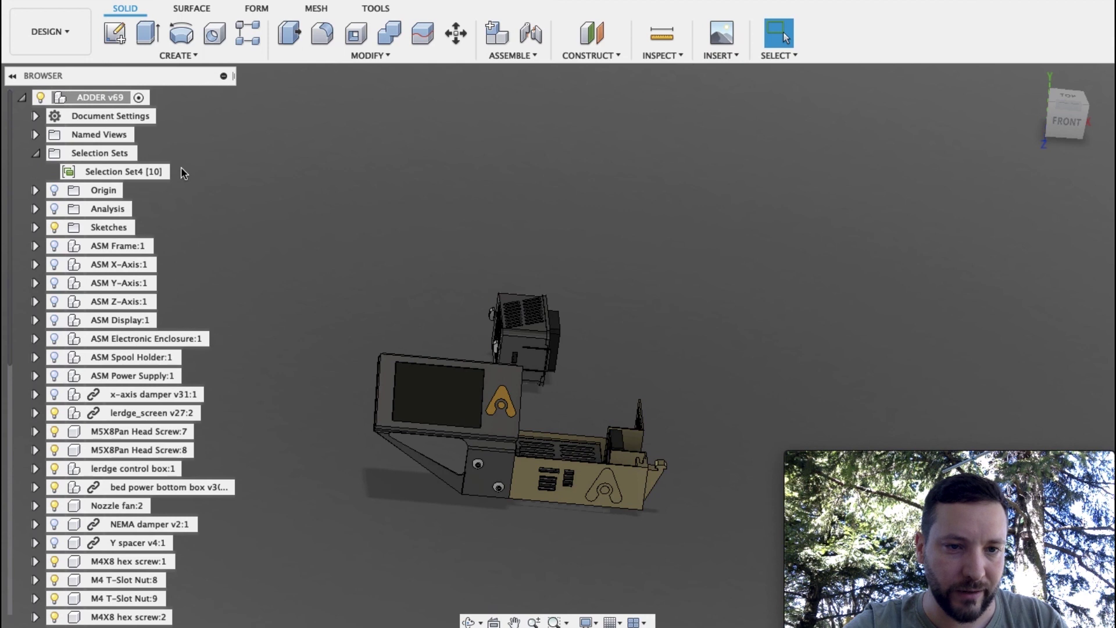
{"action": "left_click", "coordinate": [177, 173]}
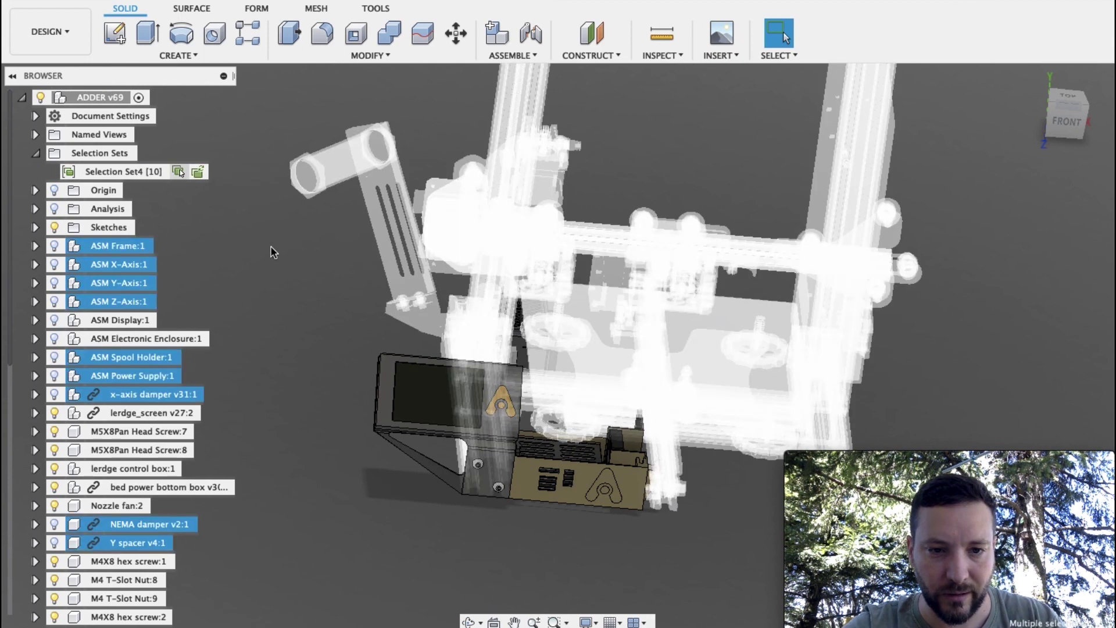
{"action": "left_click", "coordinate": [264, 276]}
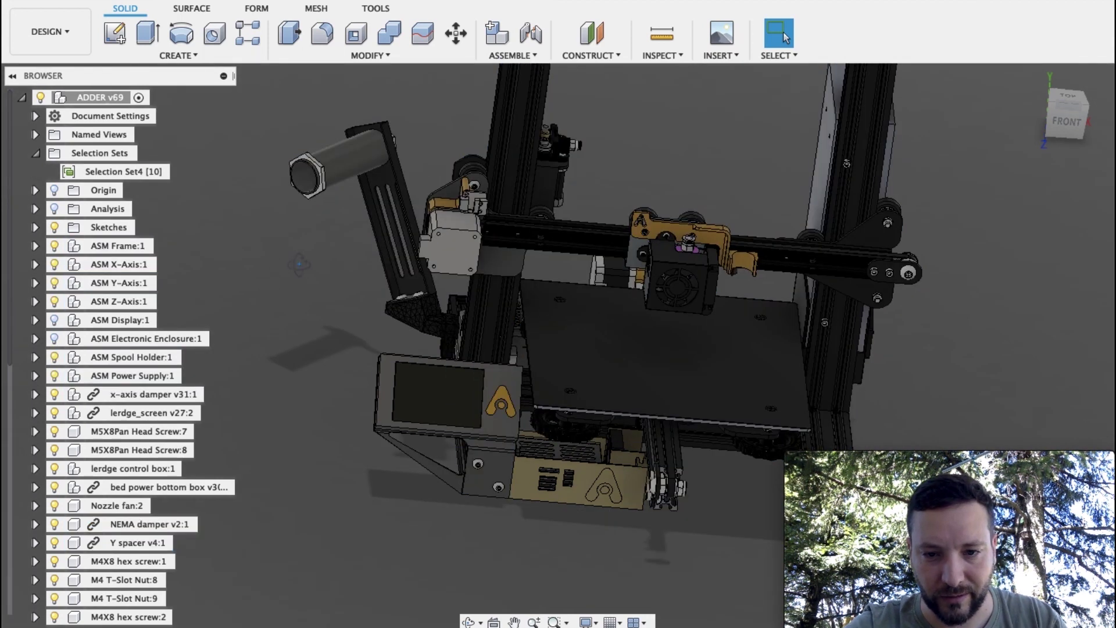
{"action": "middle_click_drag", "start_coordinate": [299, 264], "coordinate": [417, 260], "text": "shift"}
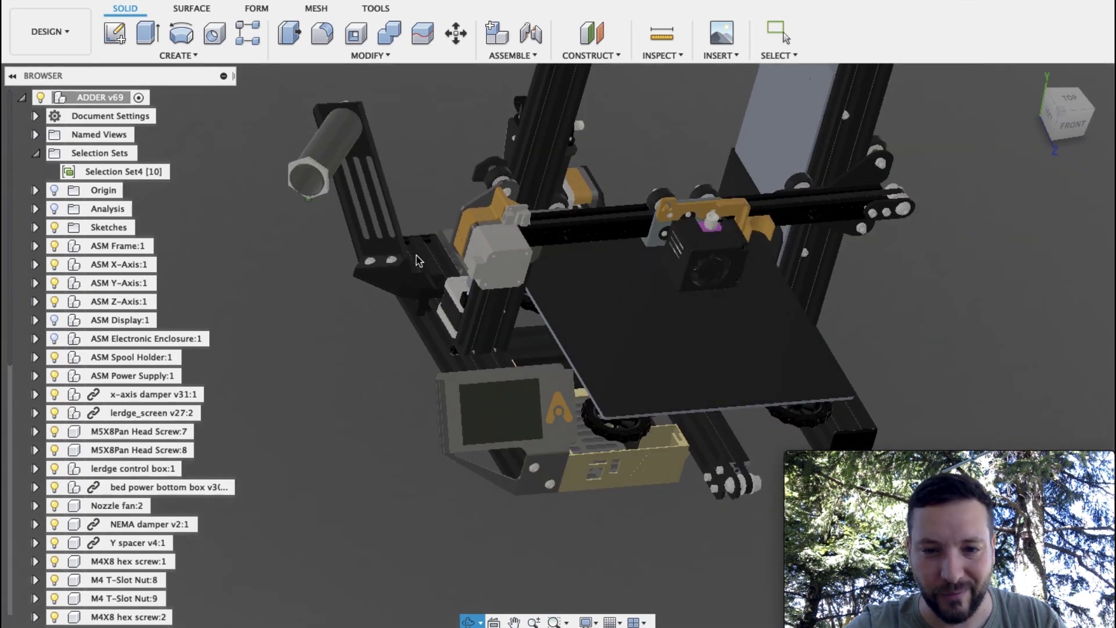
{"action": "middle_click_drag", "start_coordinate": [530, 252], "coordinate": [431, 248]}
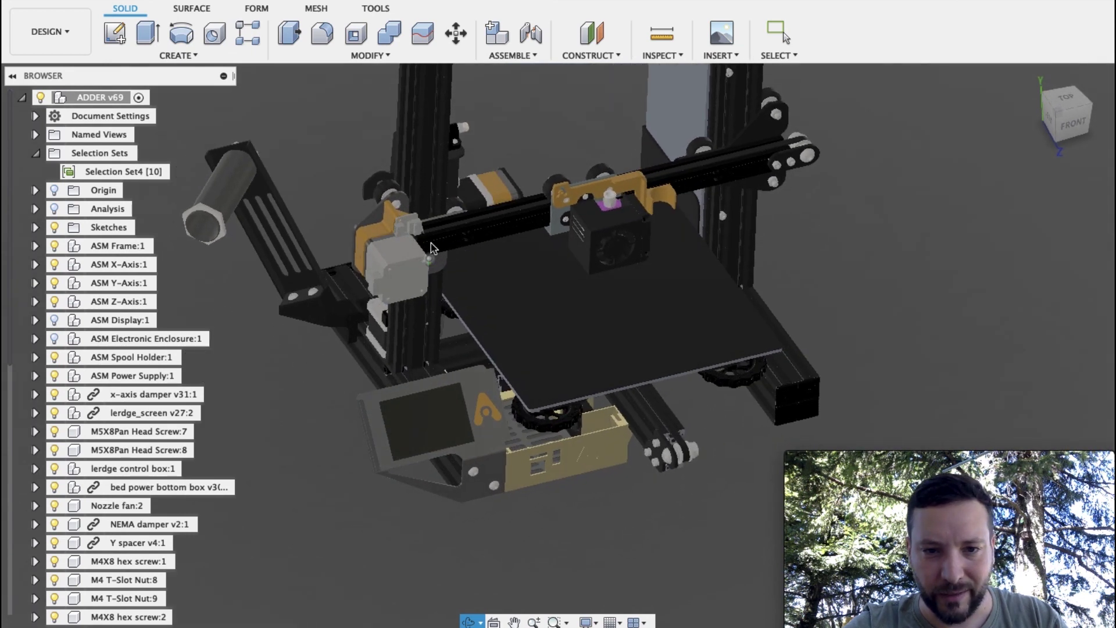
{"action": "scroll", "coordinate": [820, 282], "scroll_direction": "up", "scroll_amount": 1}
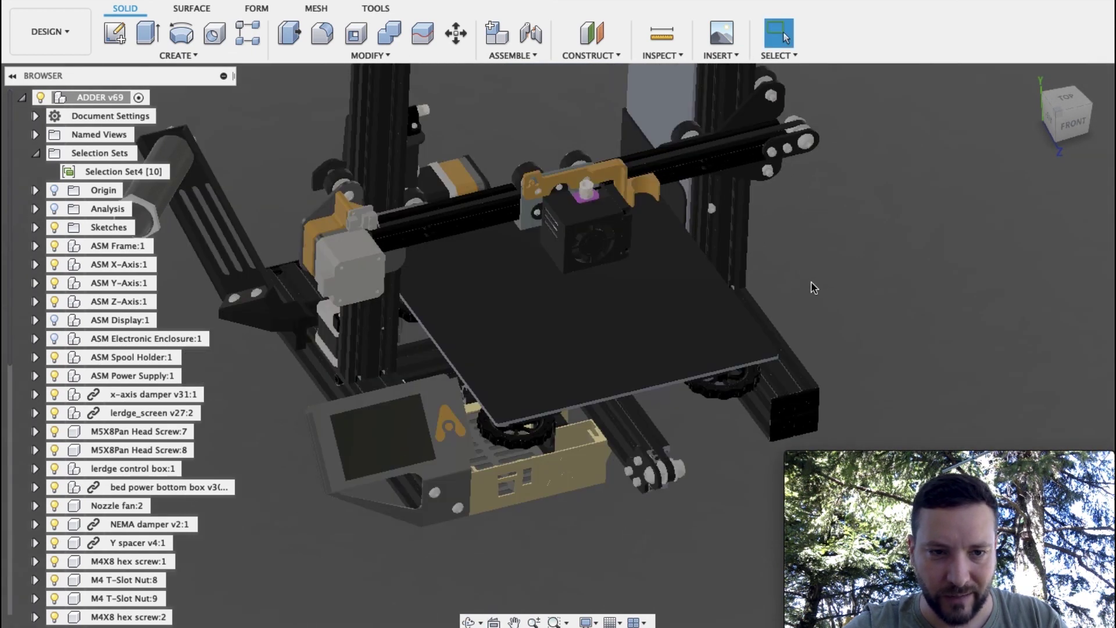